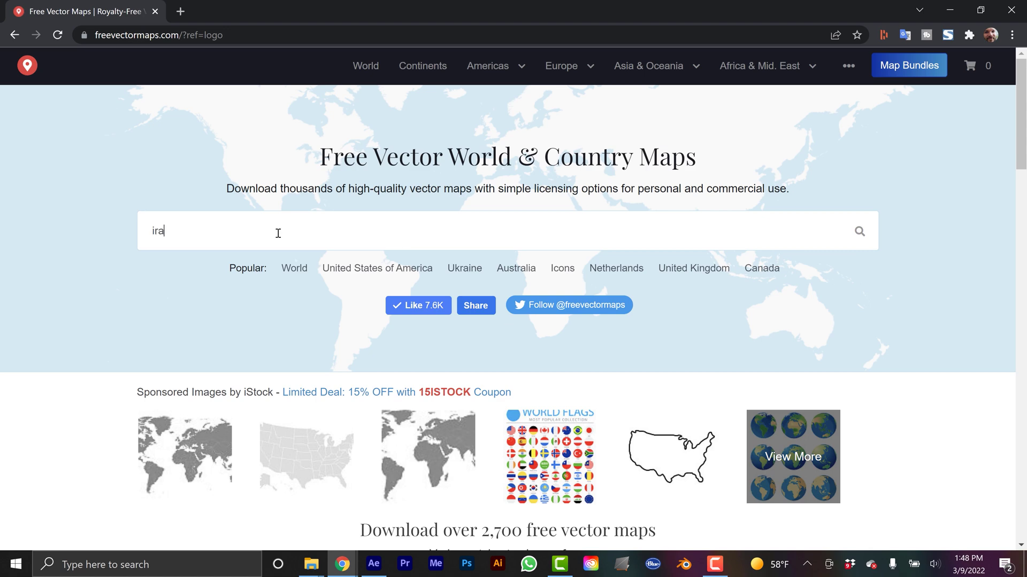
Search Free Vector Maps for Iraq and open the 'Iraq - Single Color' map page.
type("q")
key("Return")
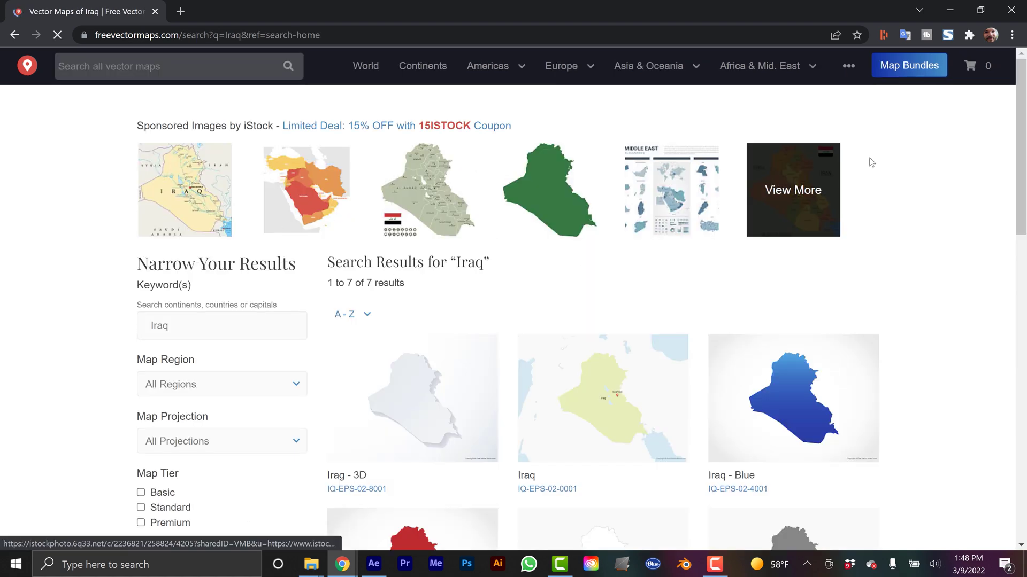
scroll(1022, 214, "down", 4)
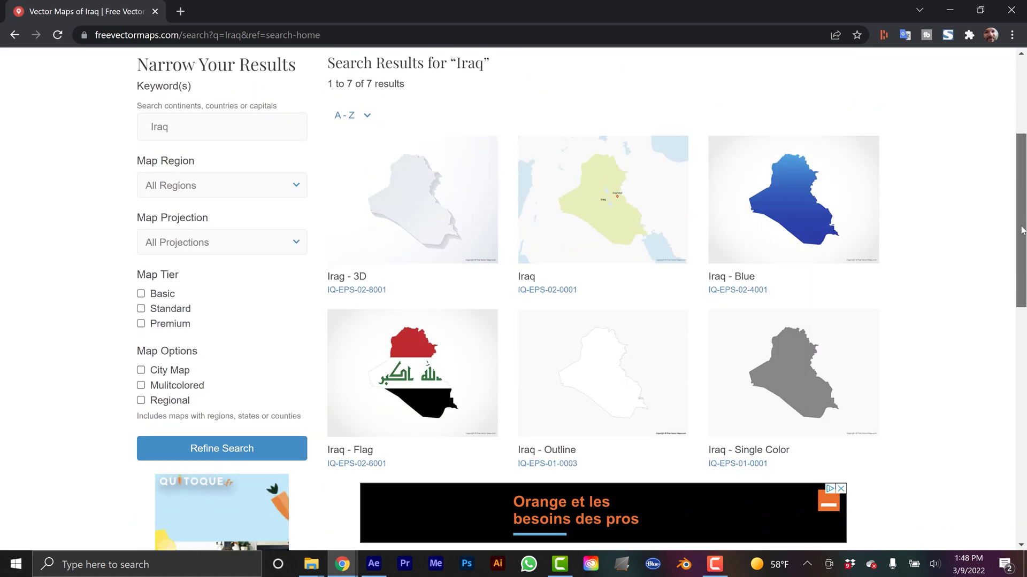
scroll(1022, 258, "down", 3)
scroll(808, 353, "up", 2)
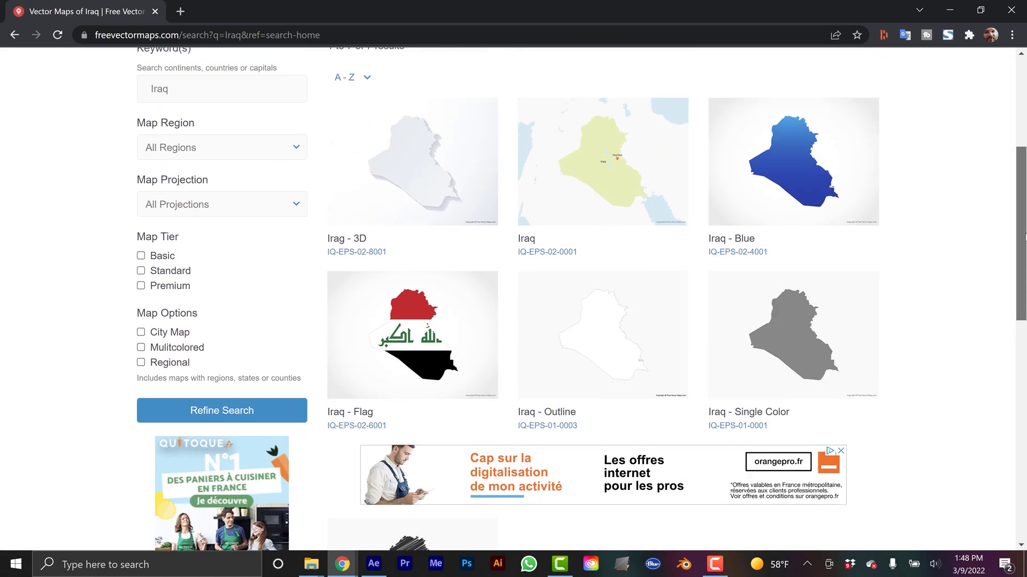
left_click(800, 357)
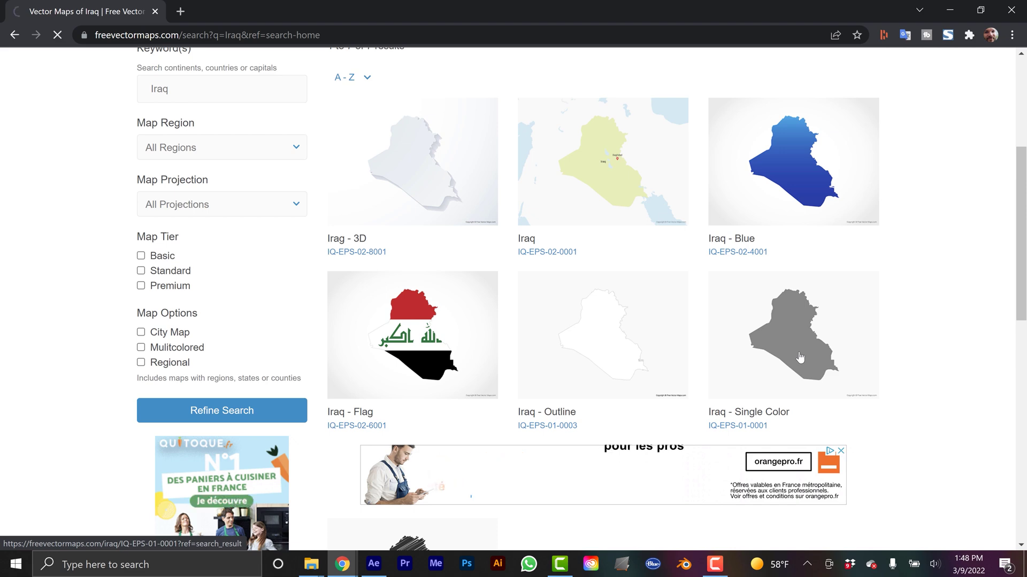
scroll(800, 357, "down", 1)
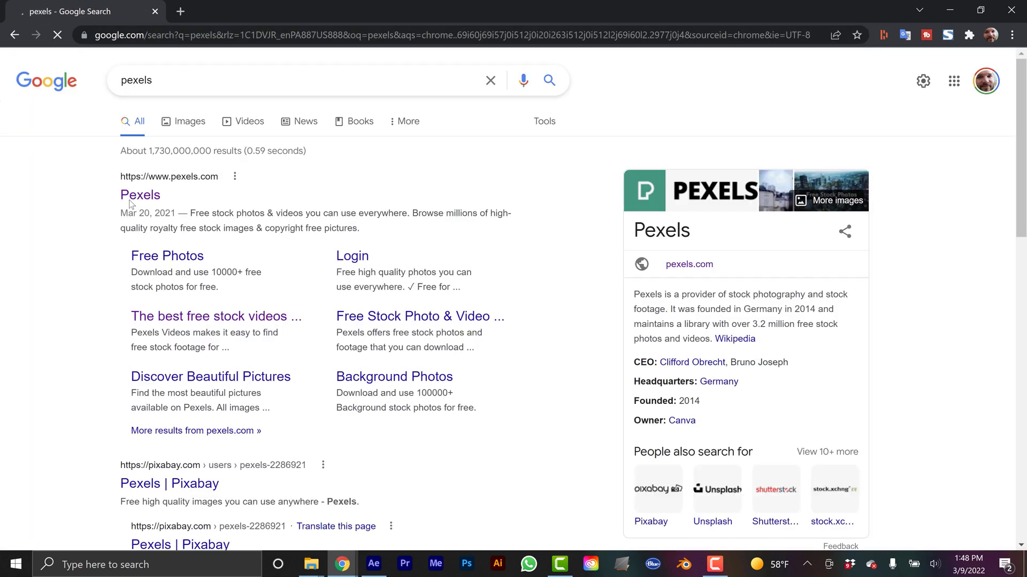
On Pexels, search for 'paper texture' photos, then start entering the Iconfinder address.
left_click(121, 201)
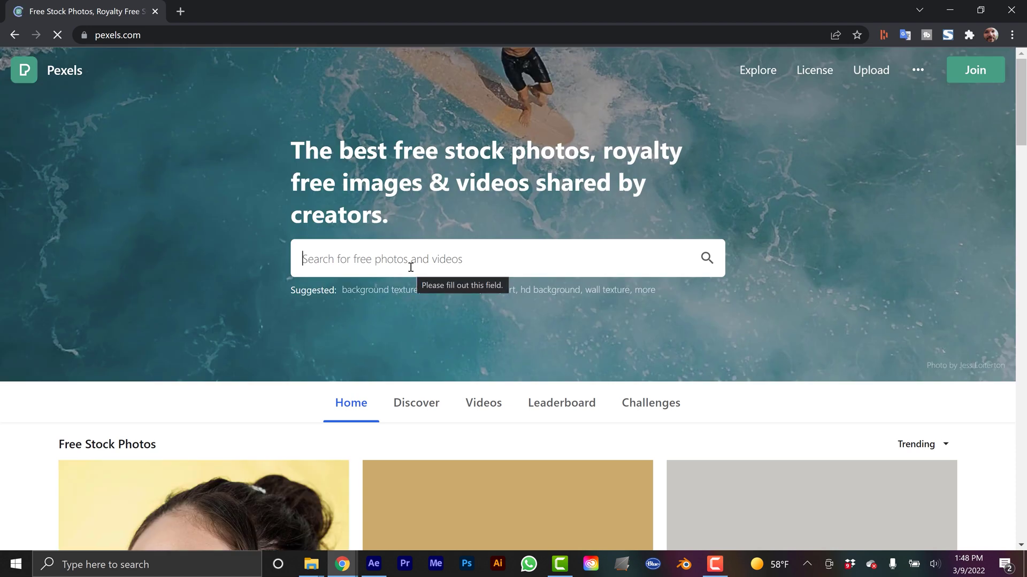
type("p")
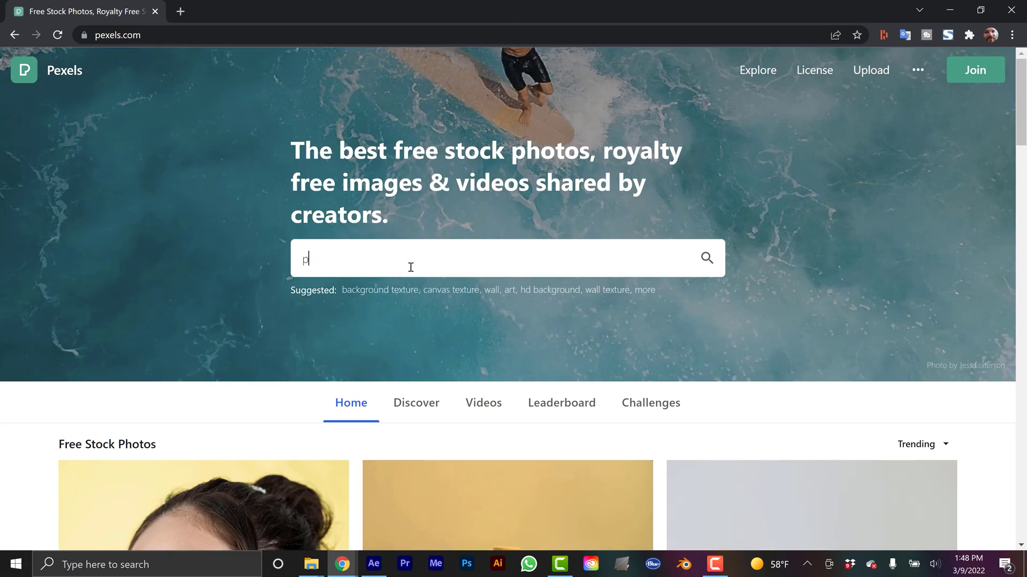
type("aper texture")
key("Return")
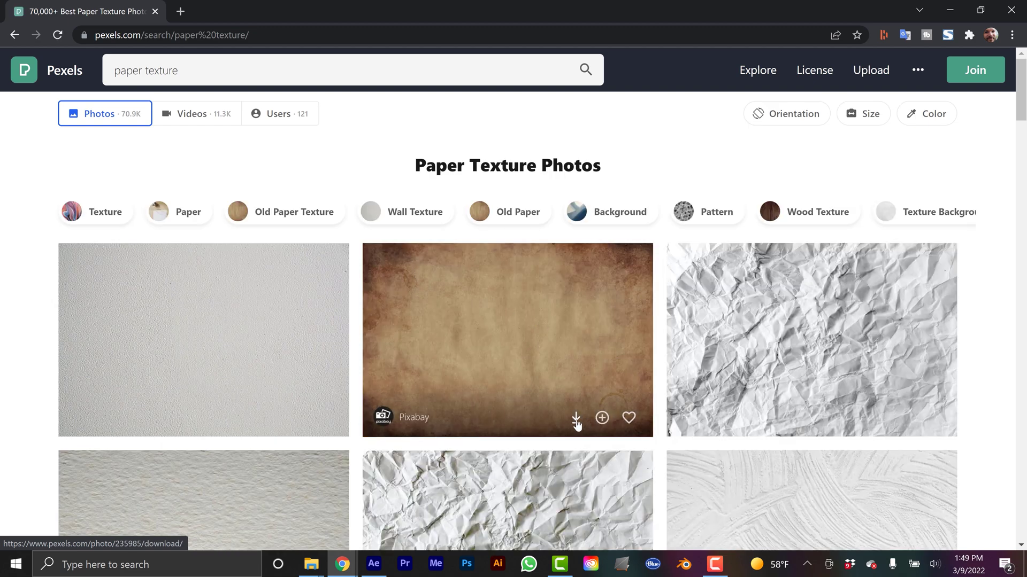
left_click(267, 36)
type("iconfinder")
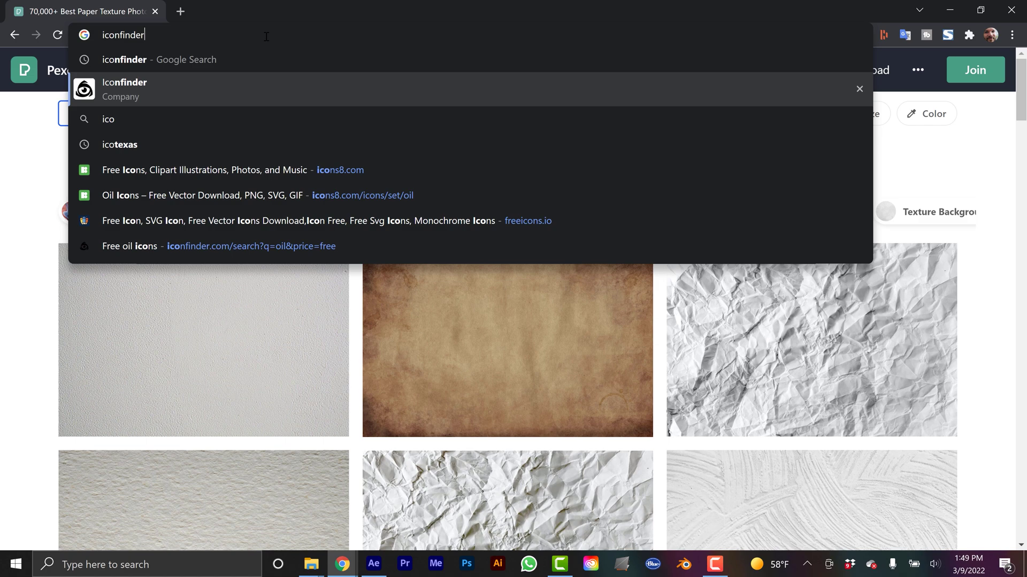
Go to Iconfinder and search for 'oil' icons filtered to Free.
key("Return")
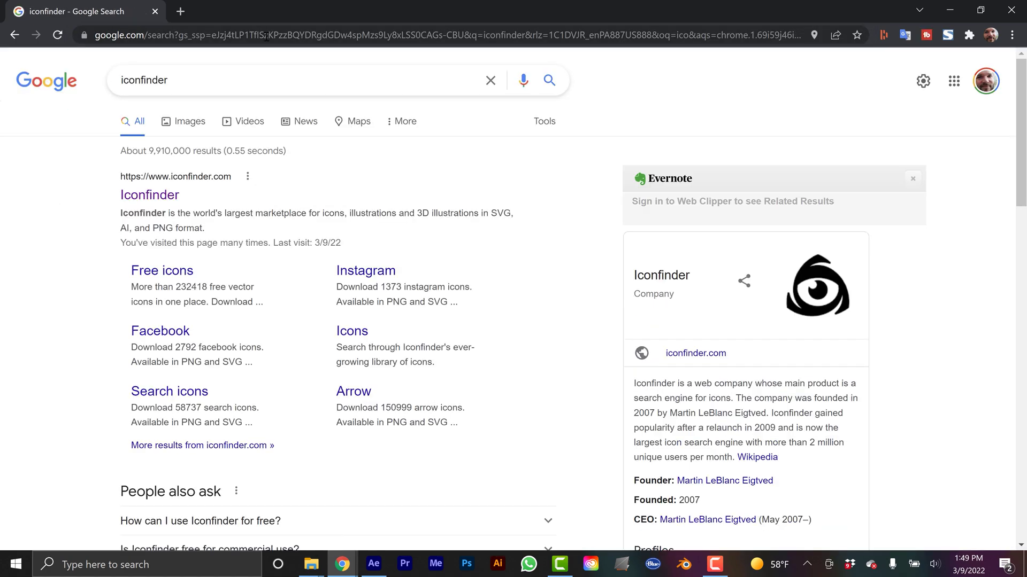
left_click(163, 199)
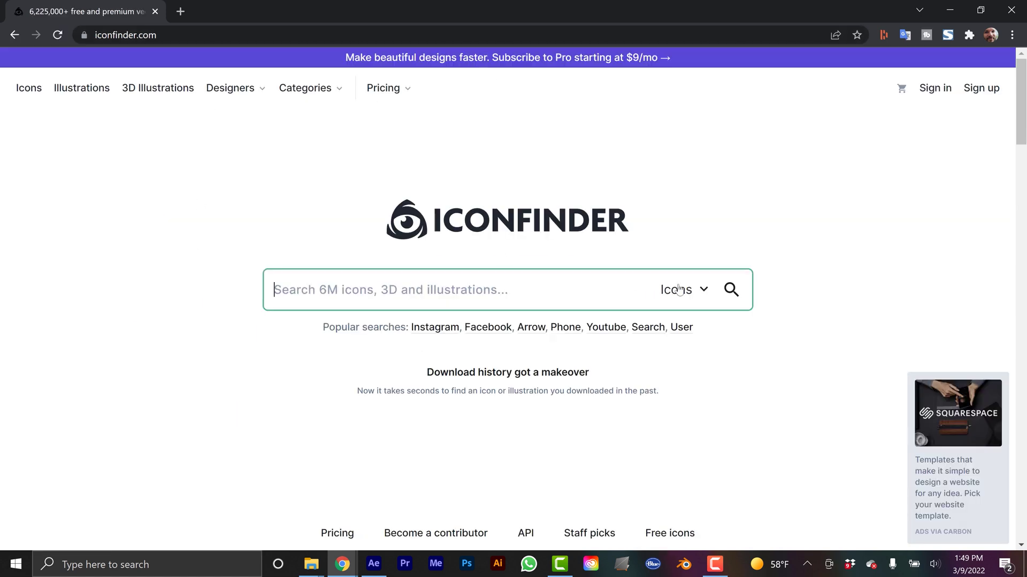
type("oil")
key("Return")
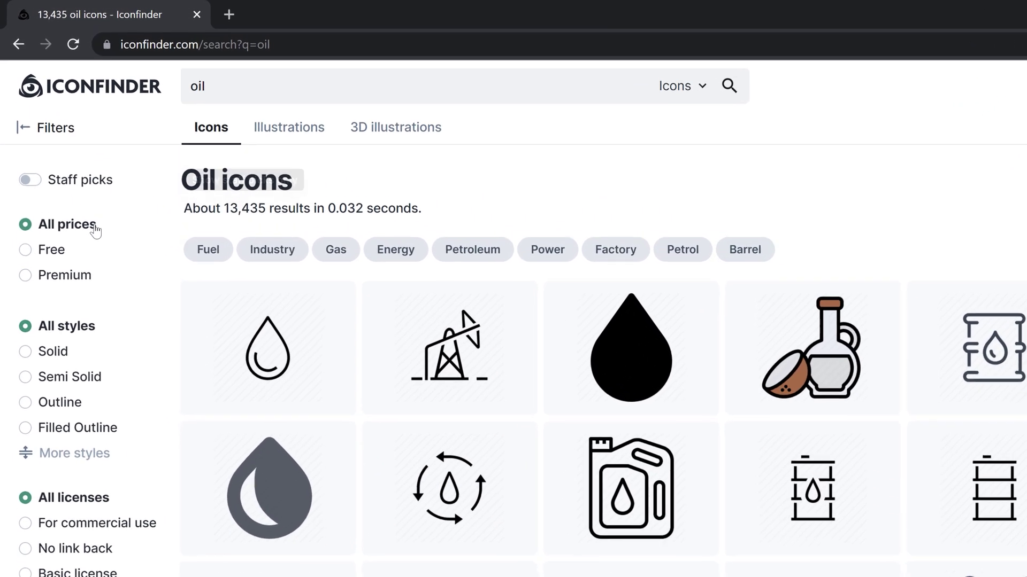
left_click(53, 251)
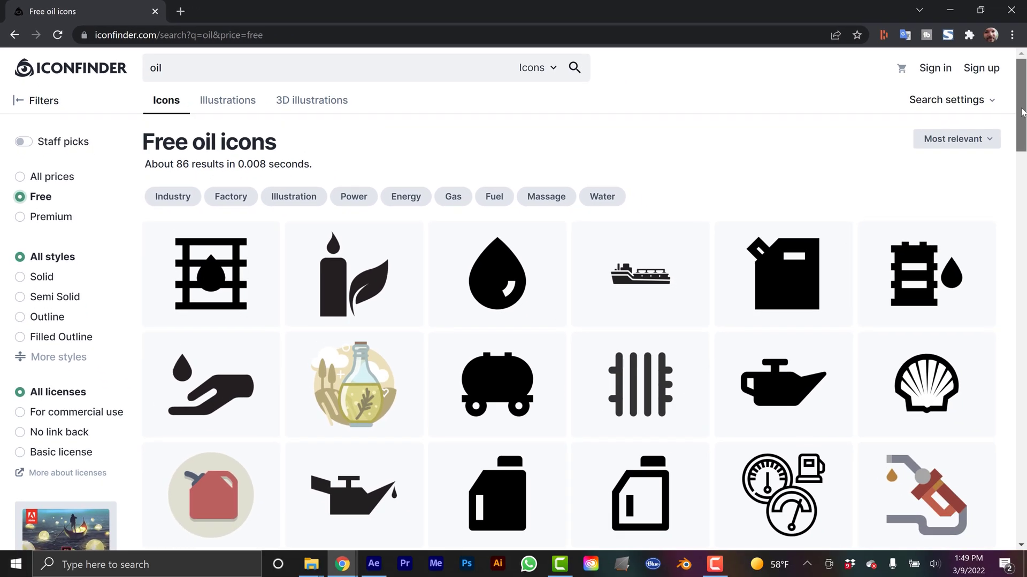
Download the black barrel icon as a 256 px PNG.
scroll(1023, 142, "down", 1)
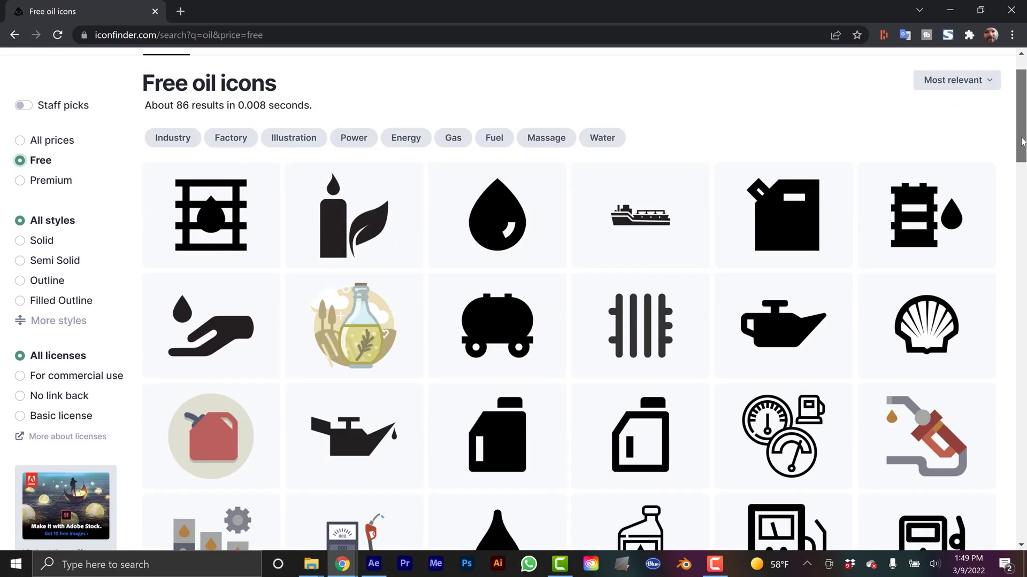
left_click_drag(1022, 142, 1019, 376)
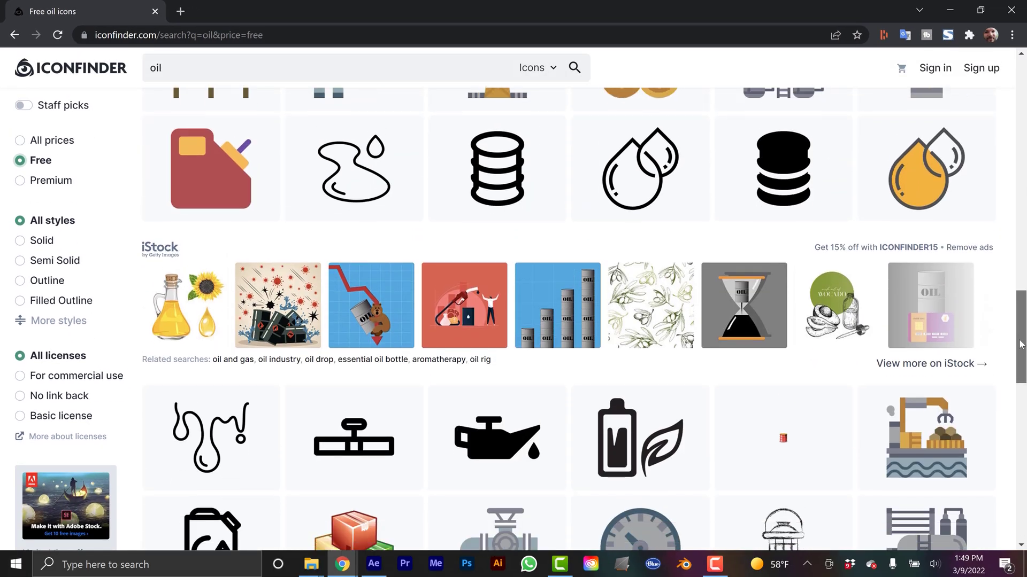
left_click(795, 186)
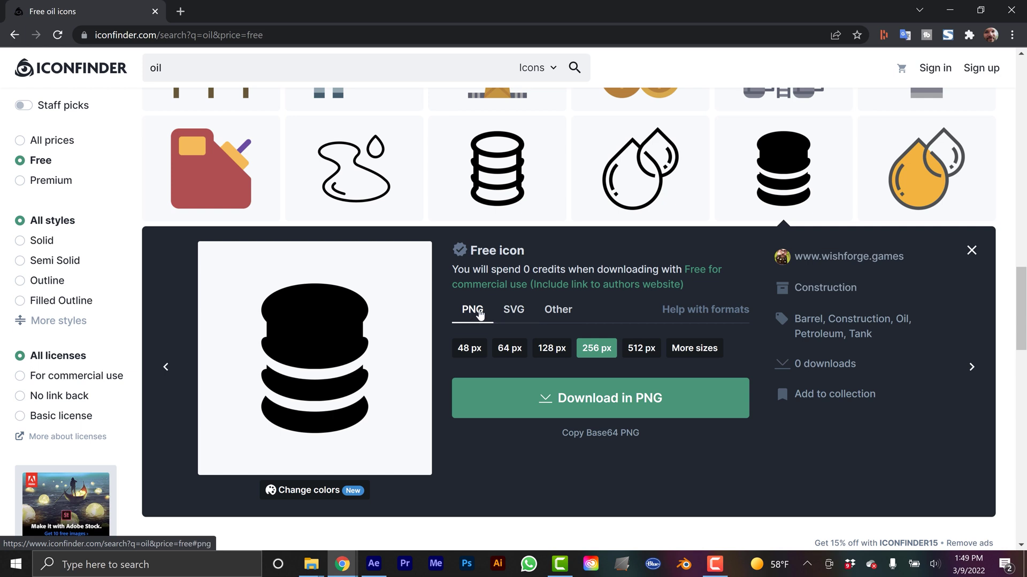
left_click(622, 409)
Search the web for 'iraq map' and open the 2017 Map of Iraq photo on Flickr.
left_click(206, 34)
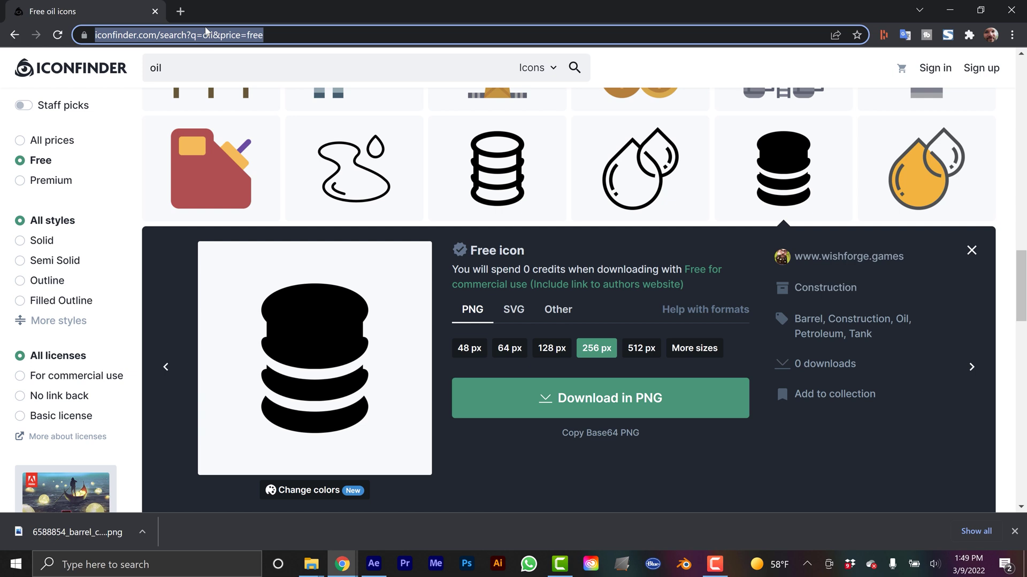
type("iraq")
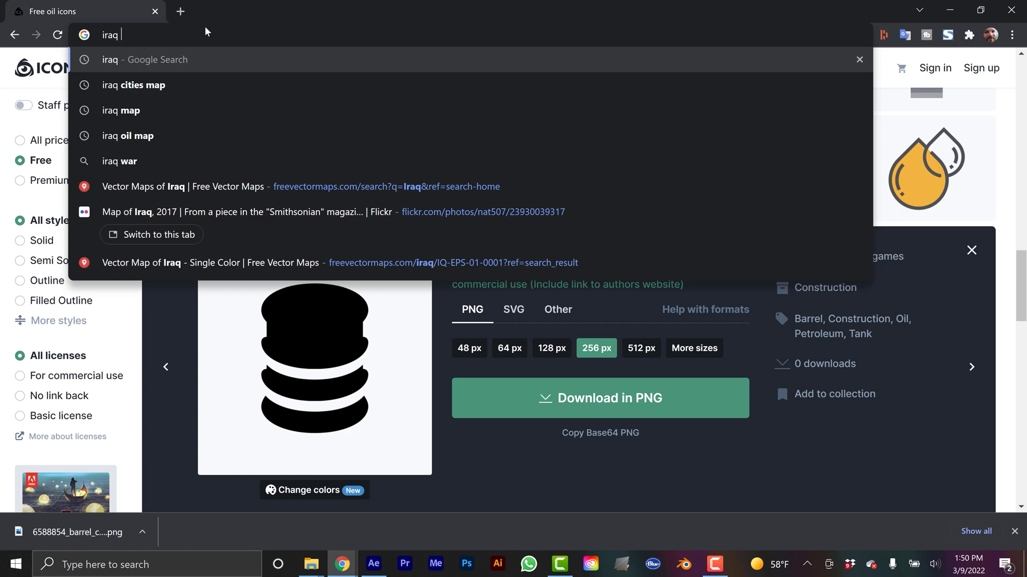
type("map")
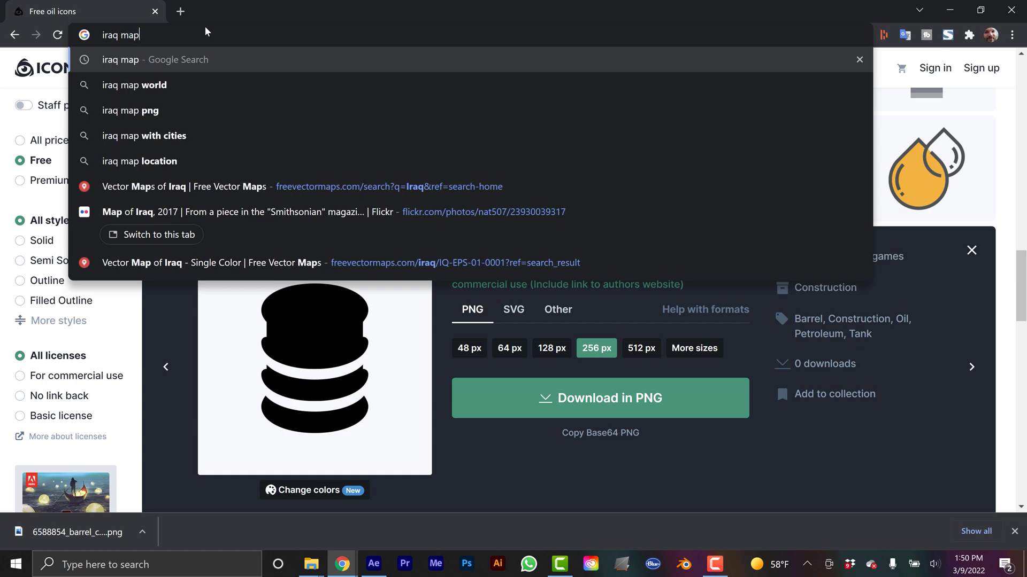
key("Return")
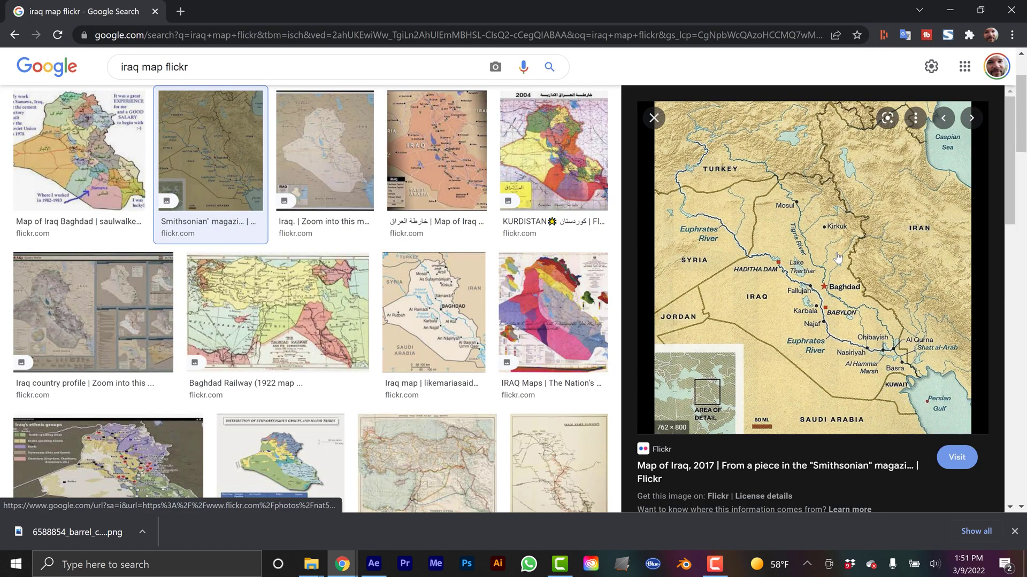
left_click(837, 259)
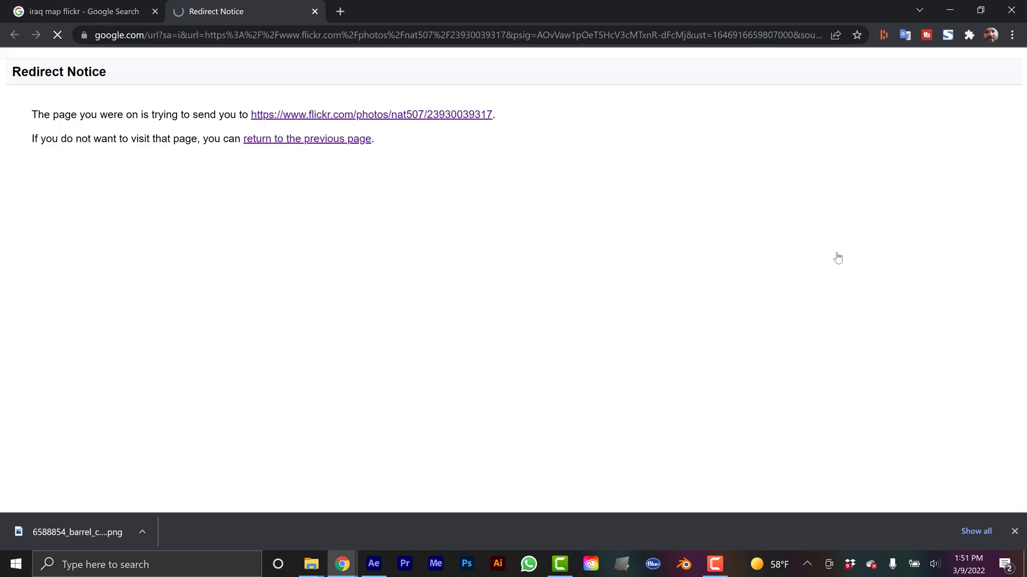
left_click(358, 115)
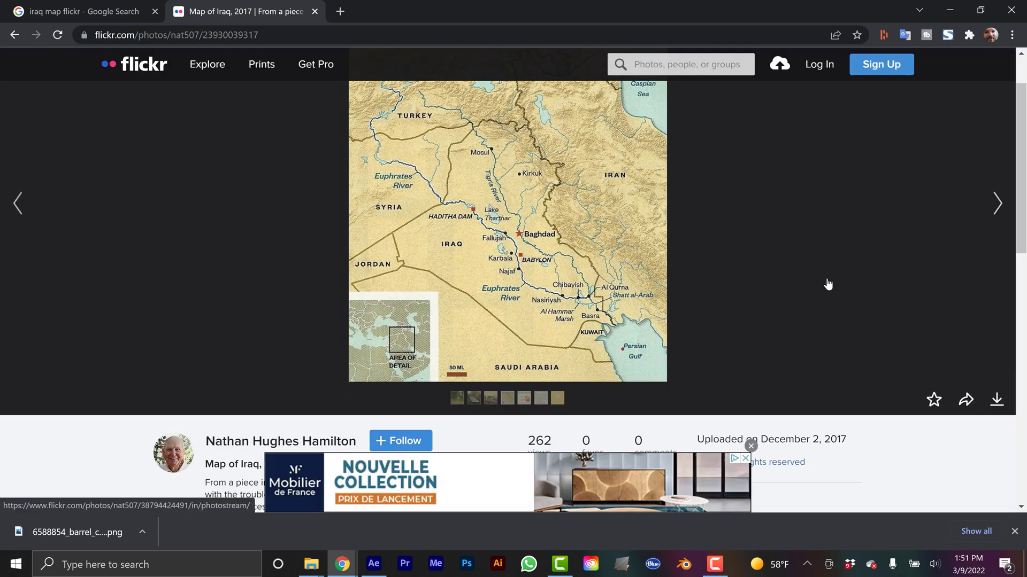
scroll(828, 285, "up", 2)
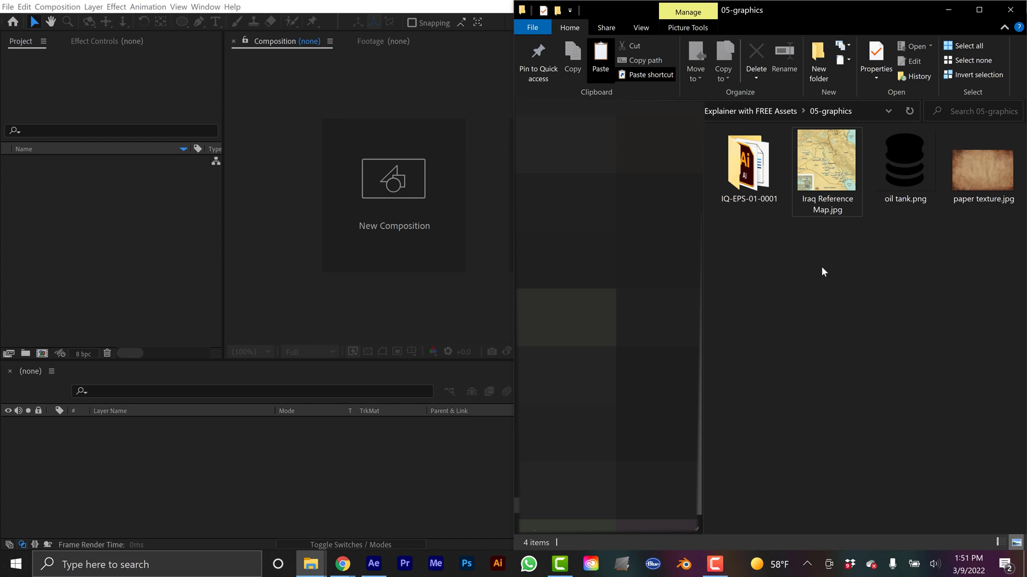
Import the paper texture, oil tank and reference map images, then select IQ-EPS-01-0001.ai in Explorer.
left_click_drag(832, 223, 982, 160)
left_click_drag(851, 168, 90, 261)
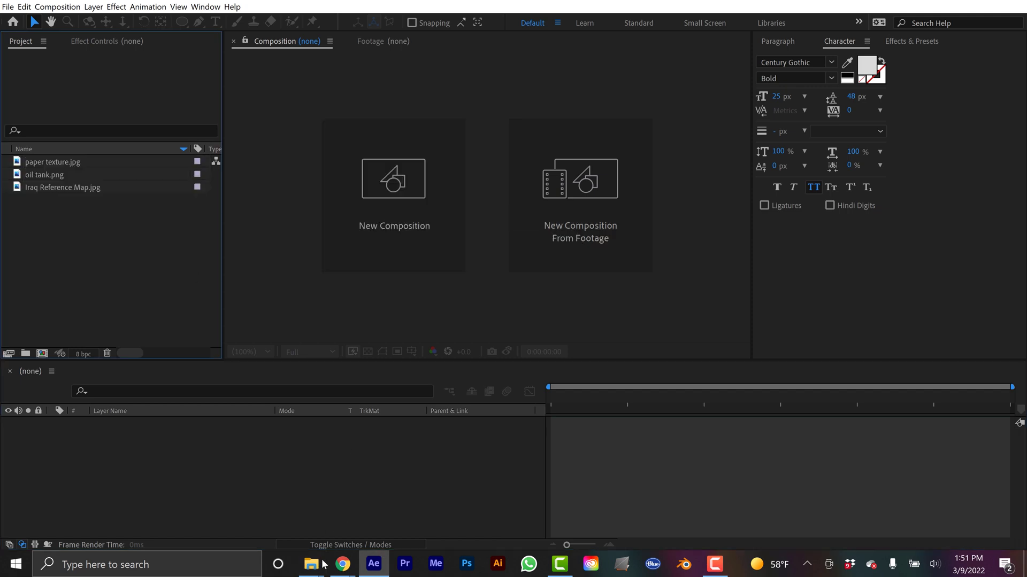
mouse_move(324, 564)
left_click(294, 497)
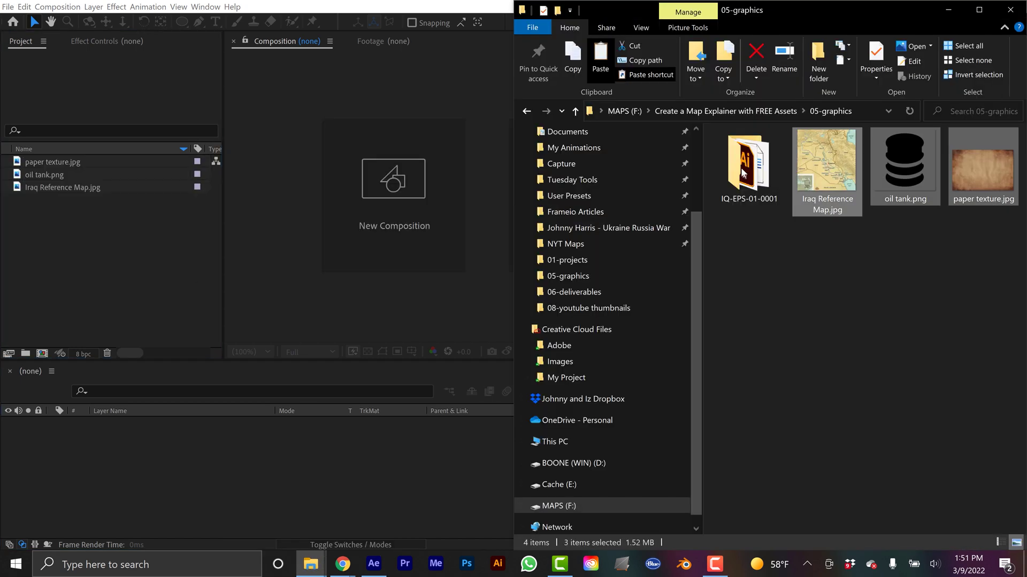
double_click(741, 170)
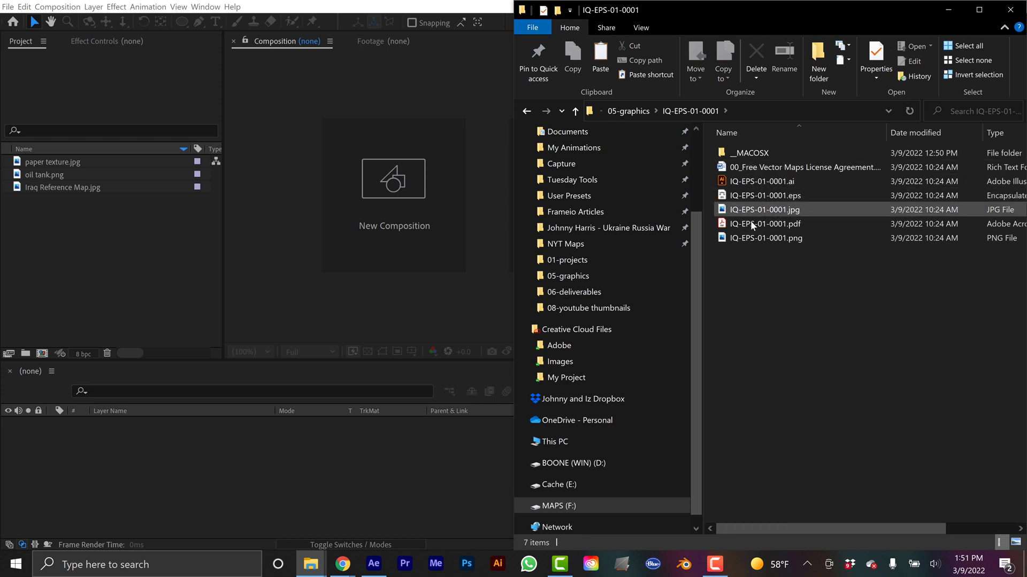
left_click(750, 182)
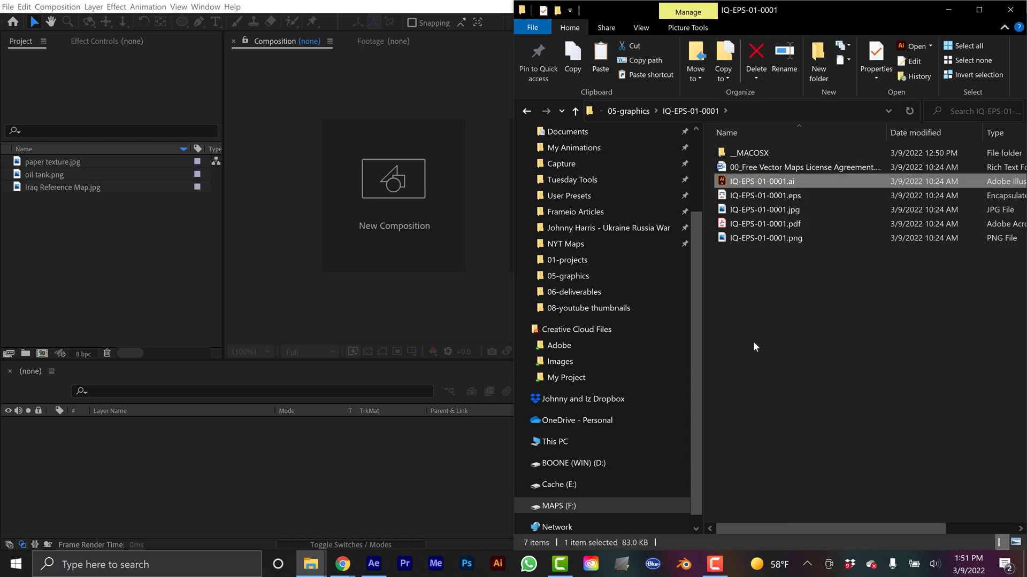
Import IQ-EPS-01-0001.ai into the project with Choose Layer set to Iraq.
left_click_drag(770, 186, 57, 277)
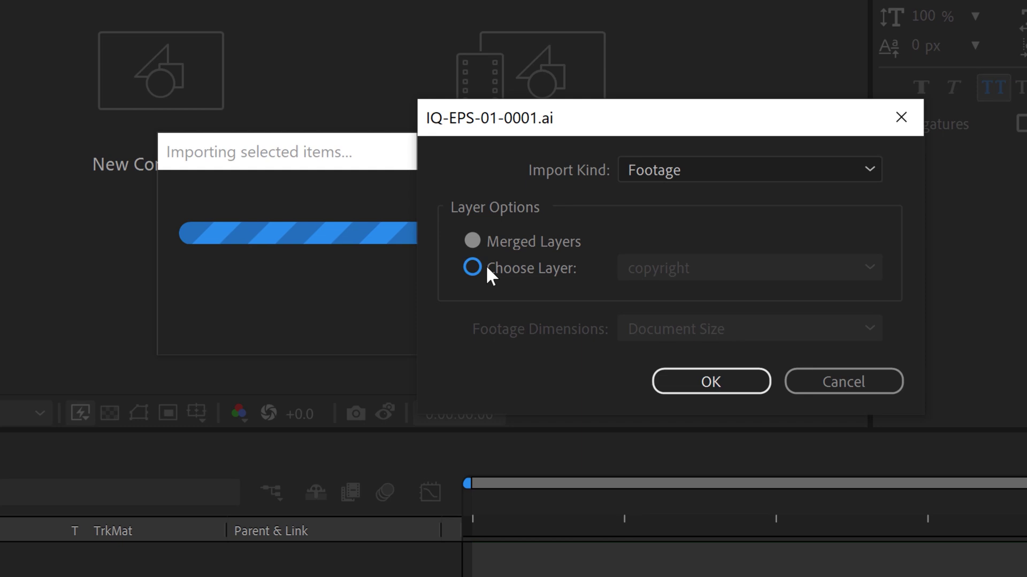
left_click(487, 268)
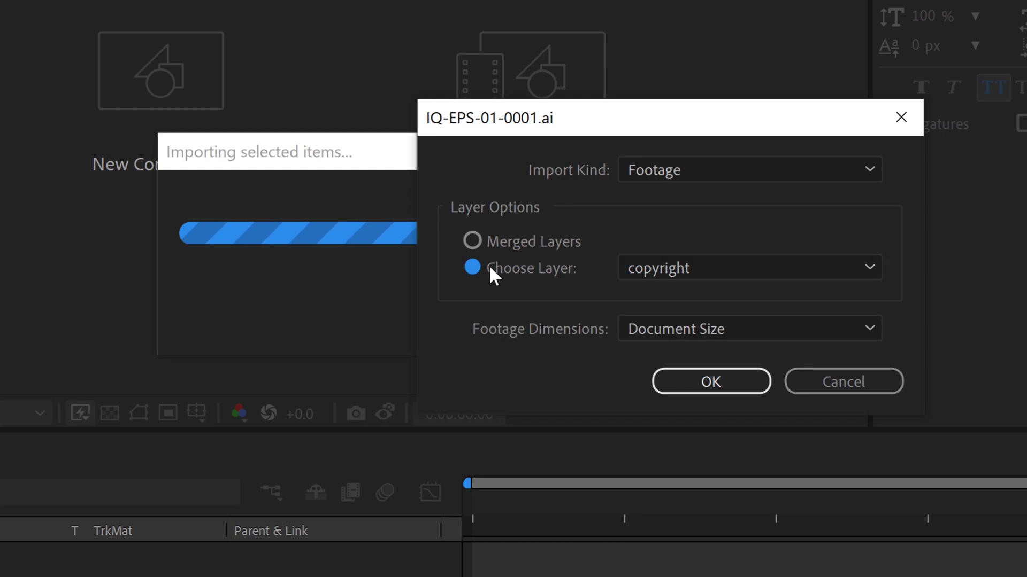
left_click(725, 273)
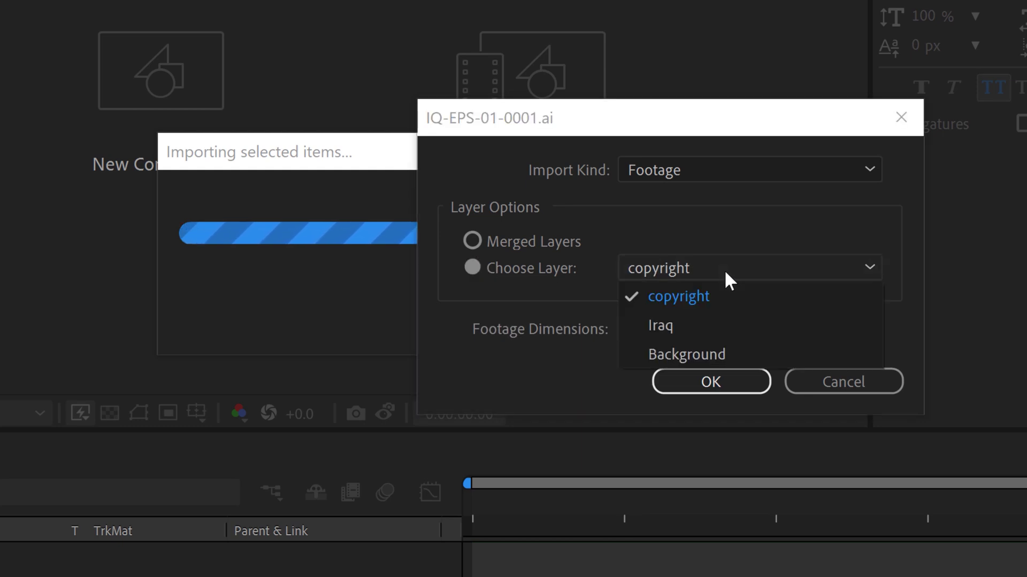
left_click(678, 327)
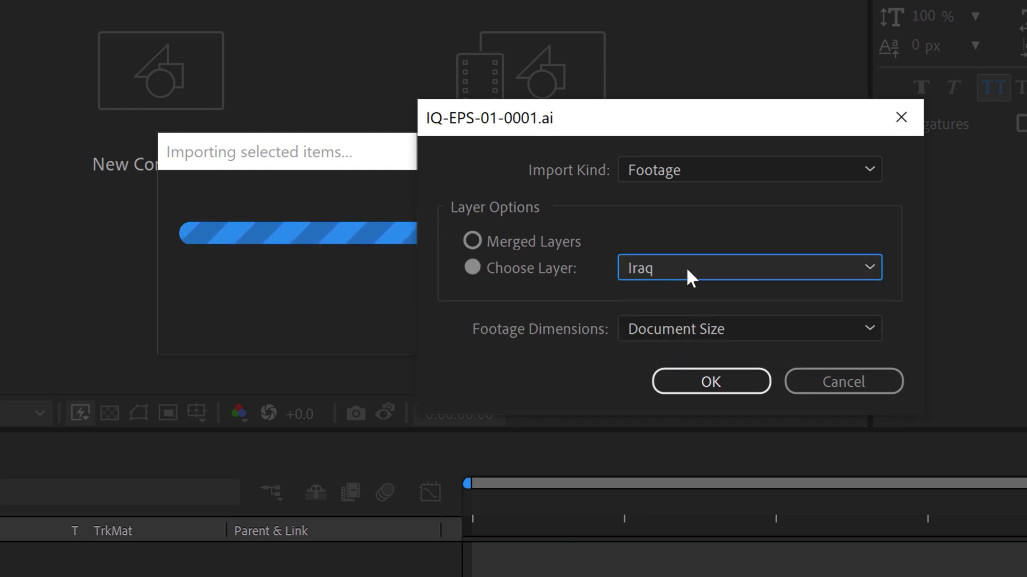
left_click(685, 270)
left_click(680, 270)
left_click(713, 381)
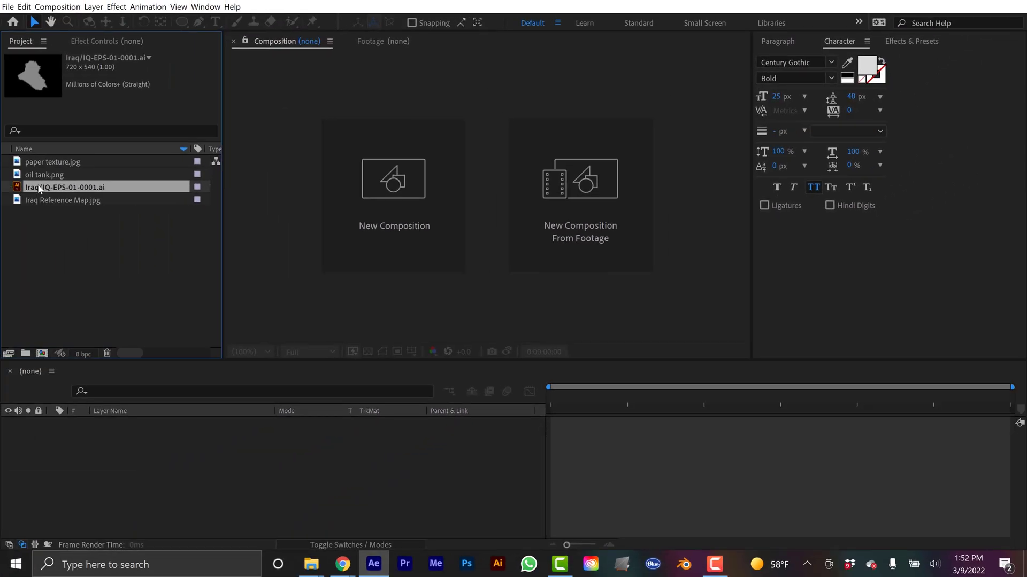
Create a UHD 4K 23.976 composition named 'Iraq Base Map'.
left_click(42, 353)
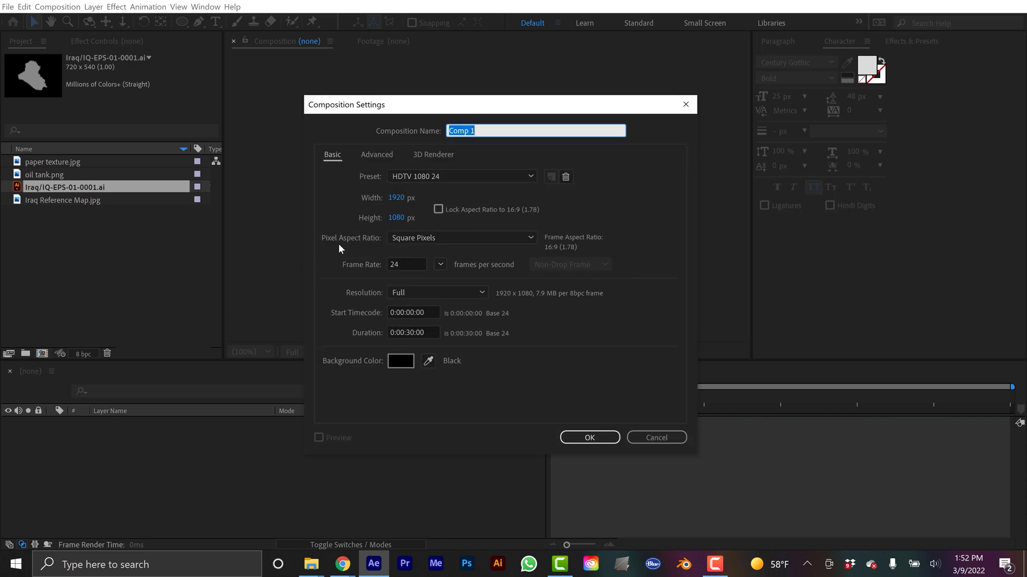
left_click(435, 175)
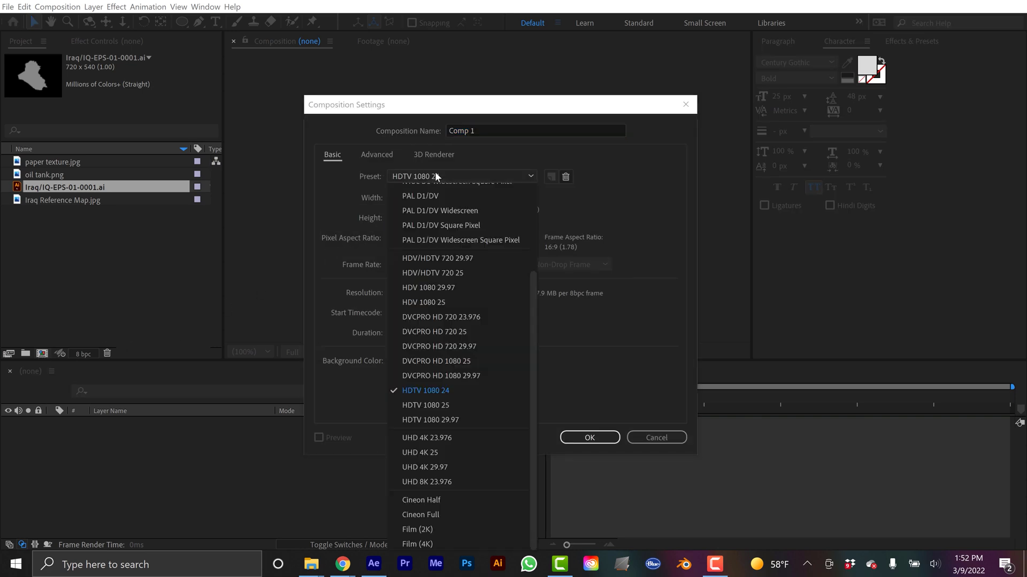
left_click(427, 438)
left_click(499, 130)
key("BackSpace")
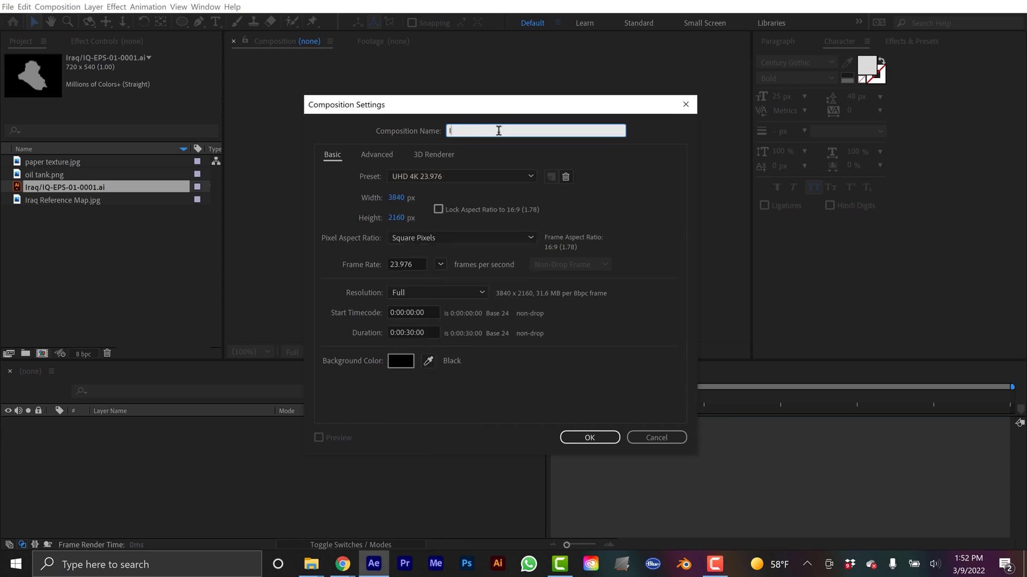
type("Iraq Base Map")
key("Return")
Create an 'assets' folder and move the four imported files into it.
left_click(25, 353)
type("asset")
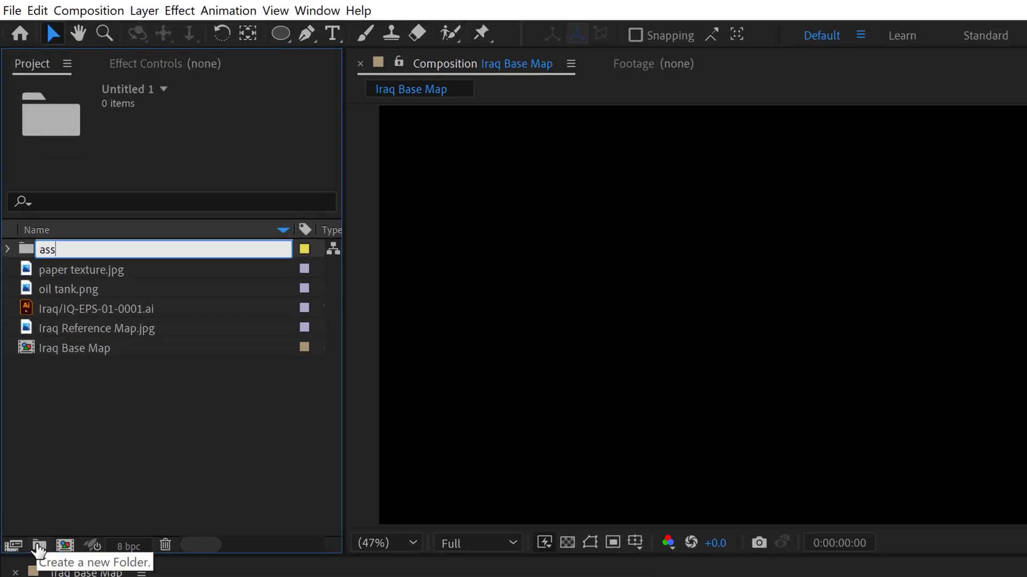
type("s")
key("Return")
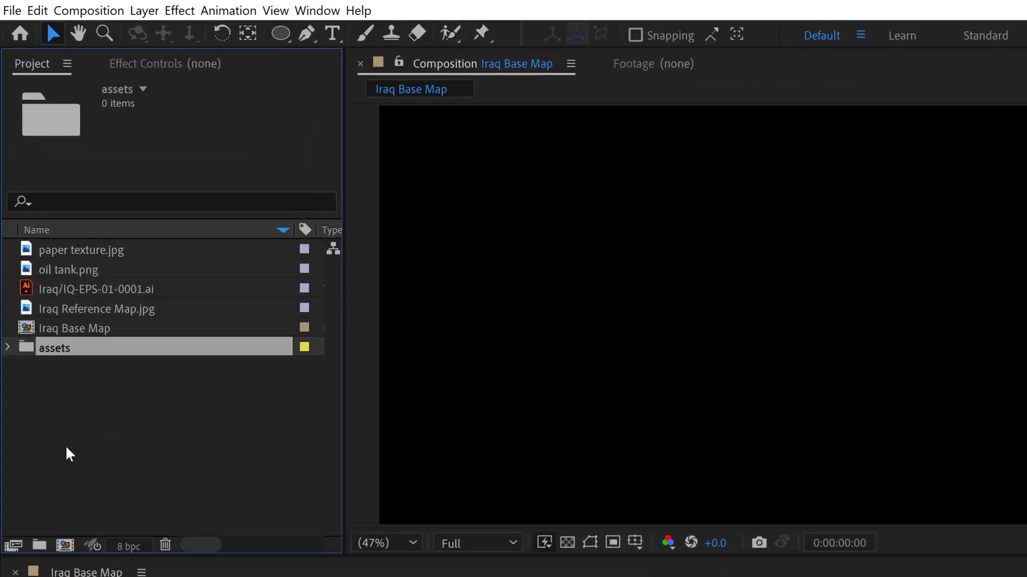
left_click(71, 308)
left_click(75, 252, "shift")
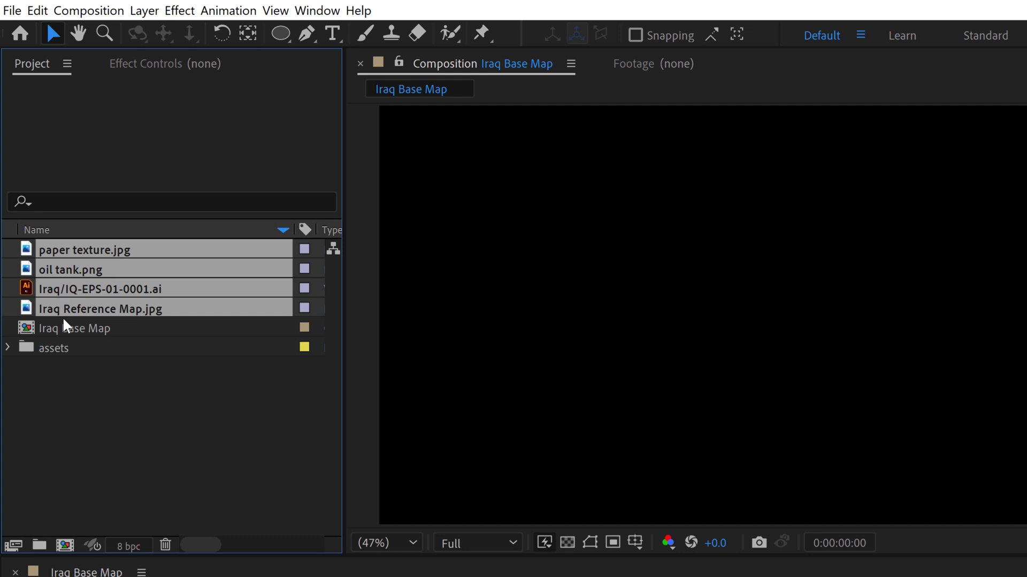
left_click_drag(52, 328, 40, 345)
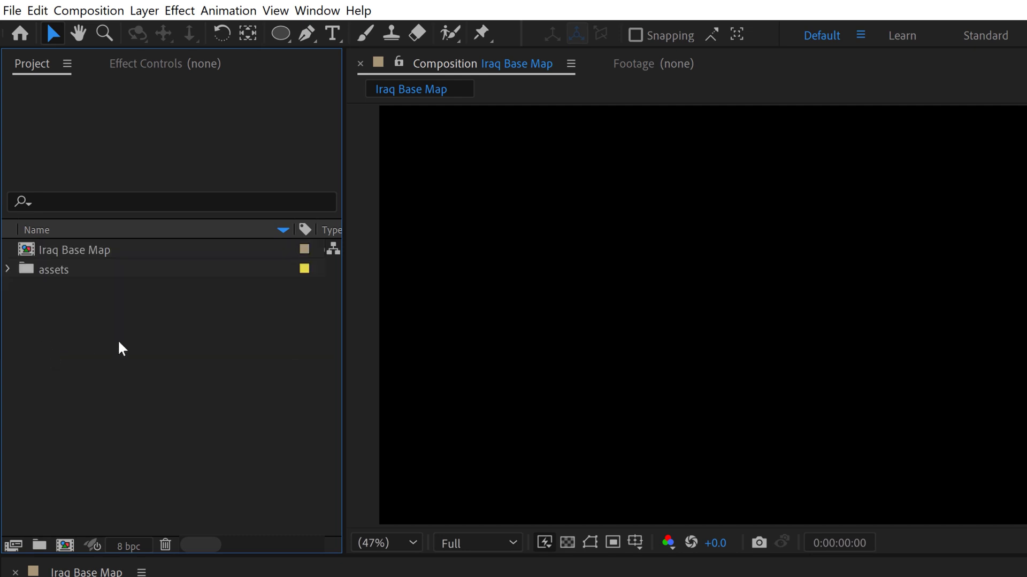
Place IQ-EPS-01-0001.ai from the assets folder into Iraq Base Map and scale it up.
left_click(7, 270)
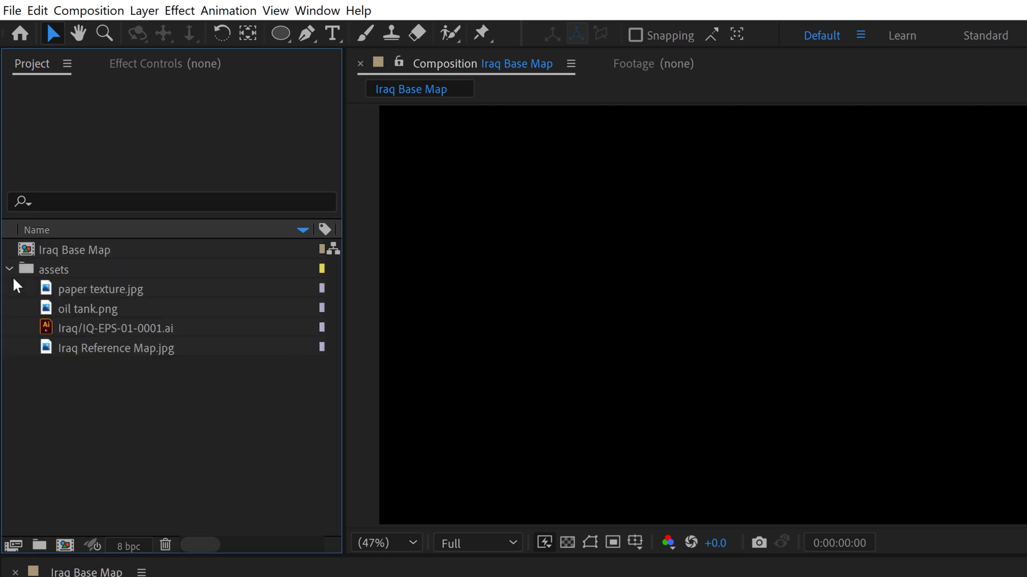
left_click(89, 328)
left_click_drag(89, 327, 117, 447)
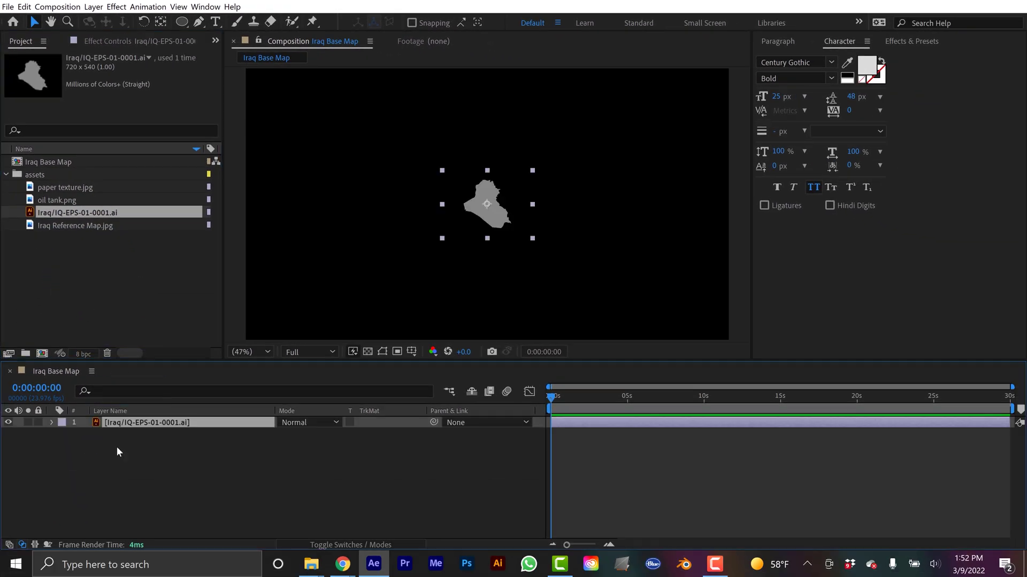
left_click_drag(533, 239, 610, 283)
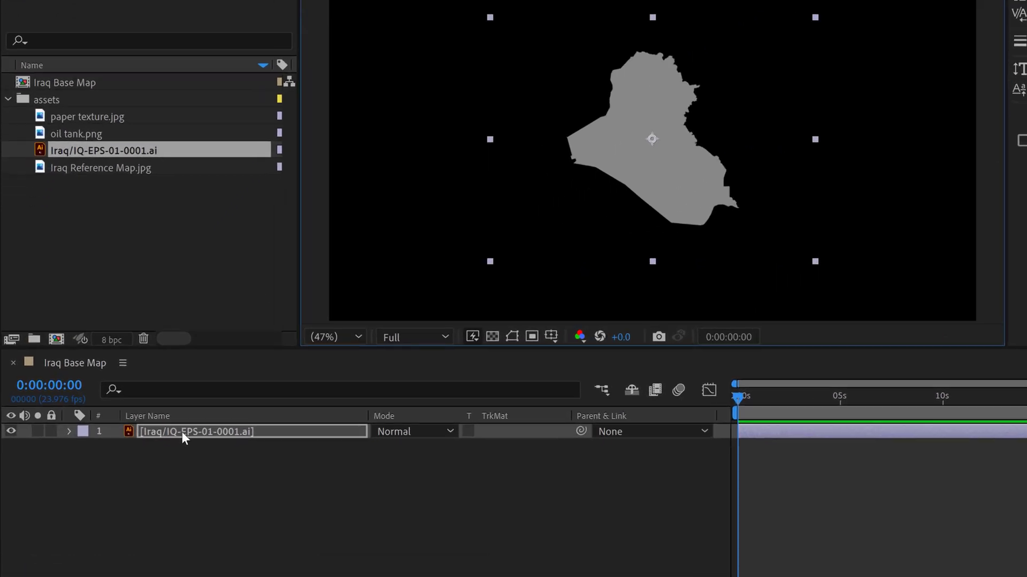
Convert the .ai map layer with Create Shapes from Vector Layer and delete the original layer.
right_click(137, 422)
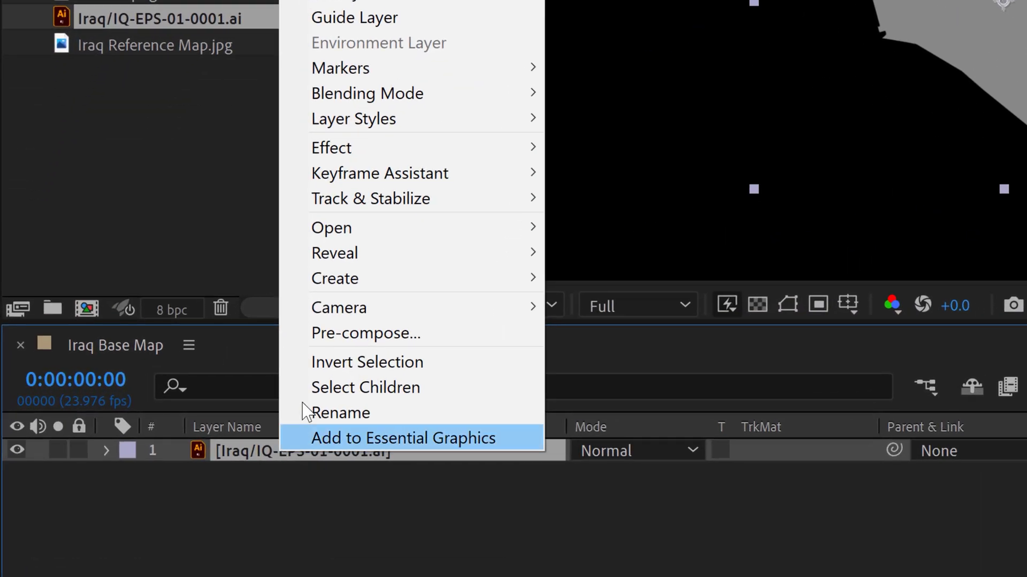
mouse_move(363, 289)
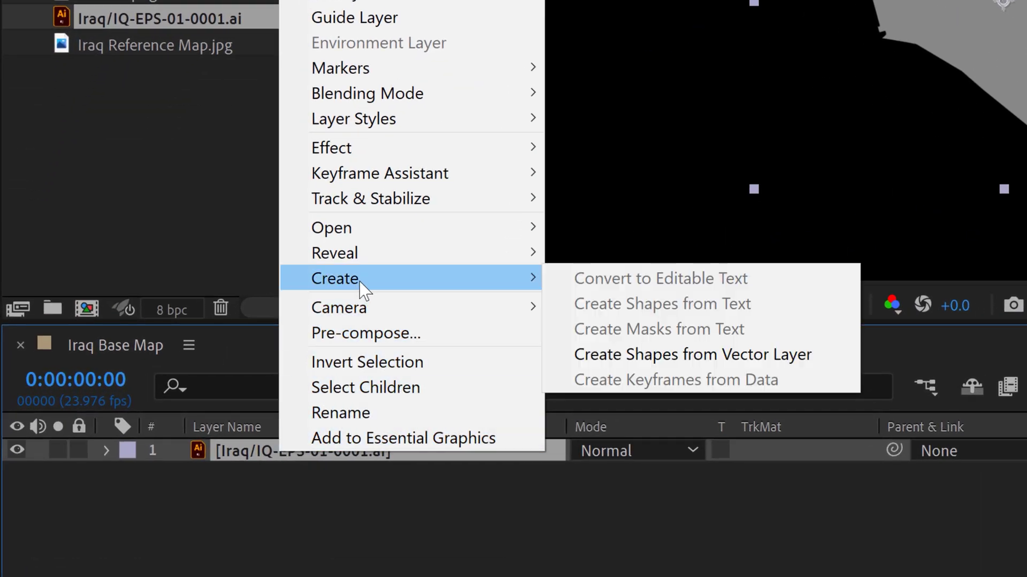
left_click(726, 353)
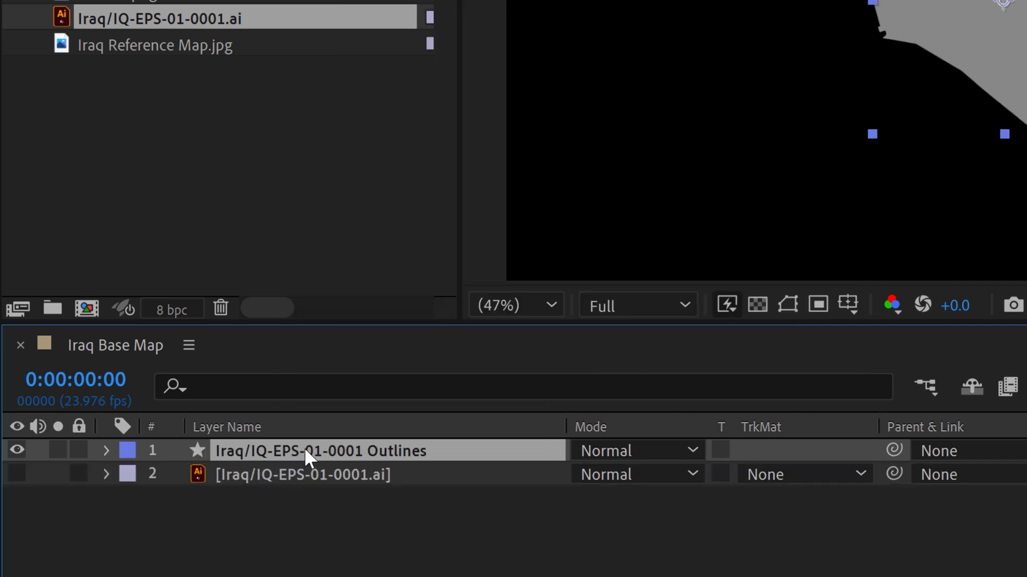
left_click(289, 474)
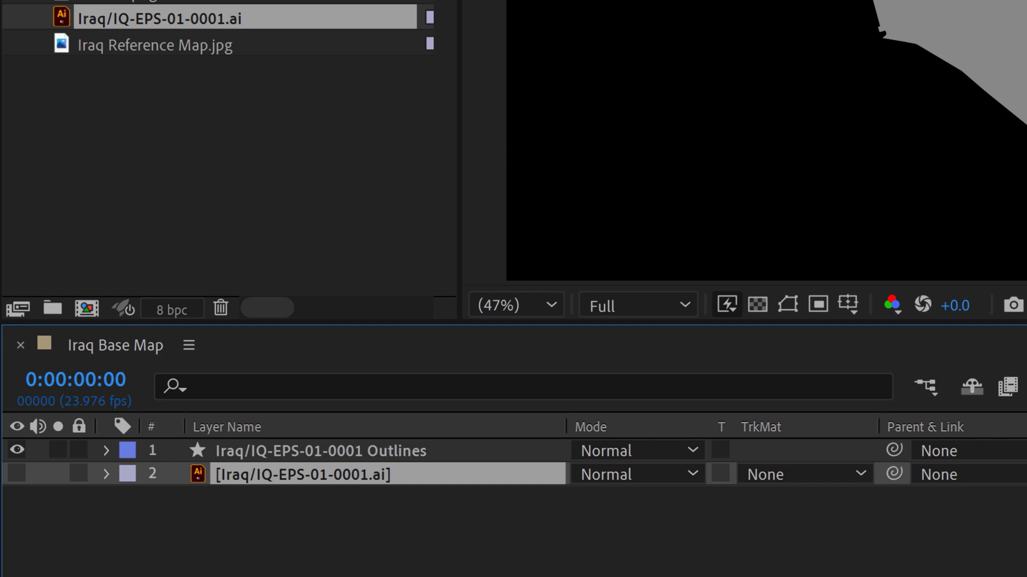
key("Delete")
Rename the new outlines shape layer to 'Iraq'.
left_click(307, 459)
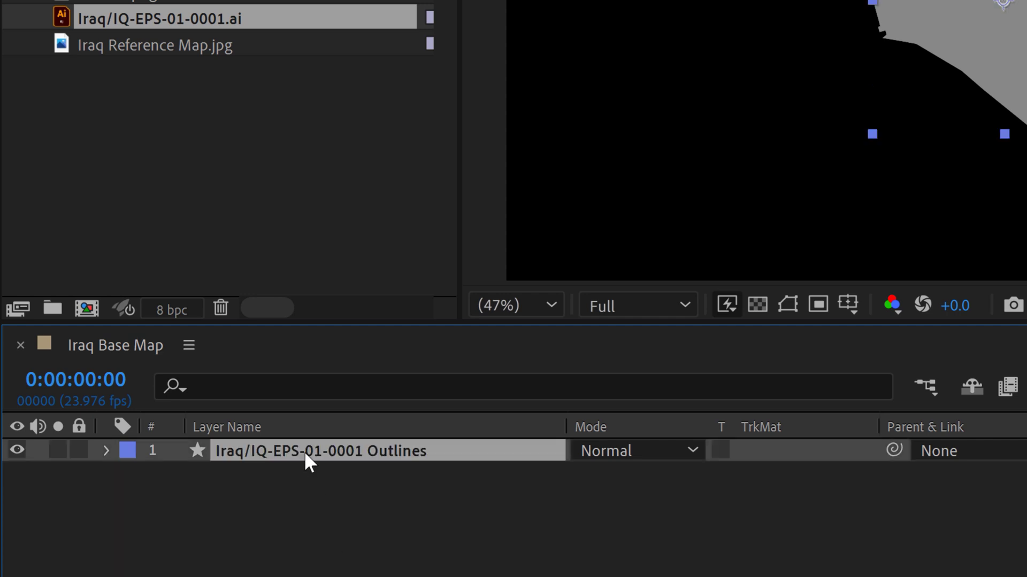
key("Return")
type("Iraq")
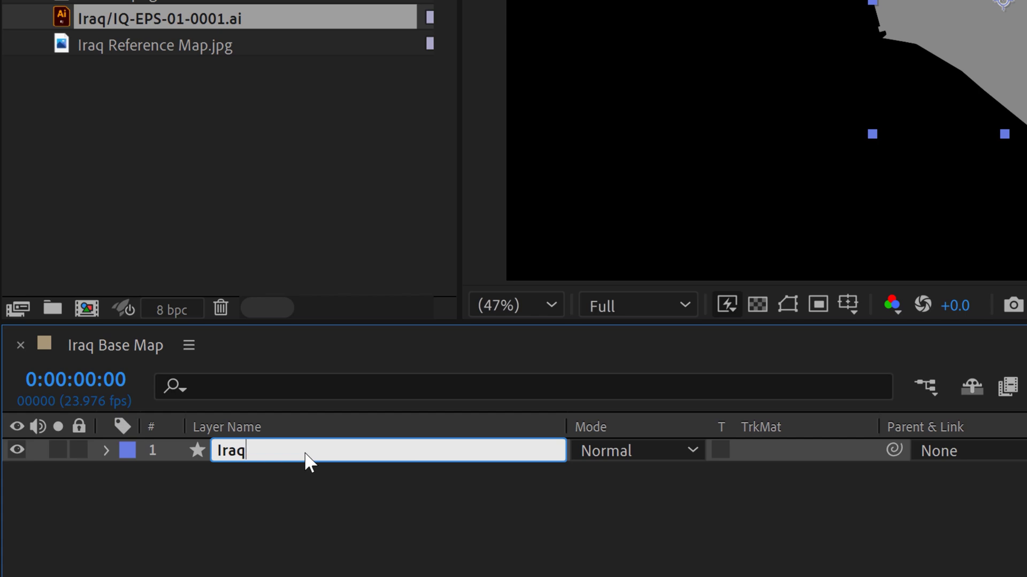
key("Return")
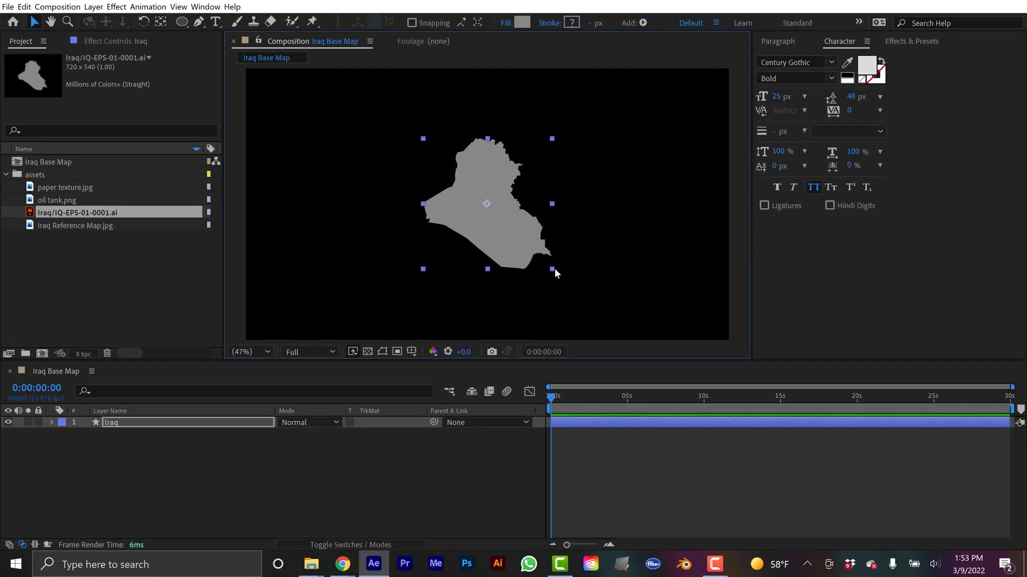
left_click(616, 375)
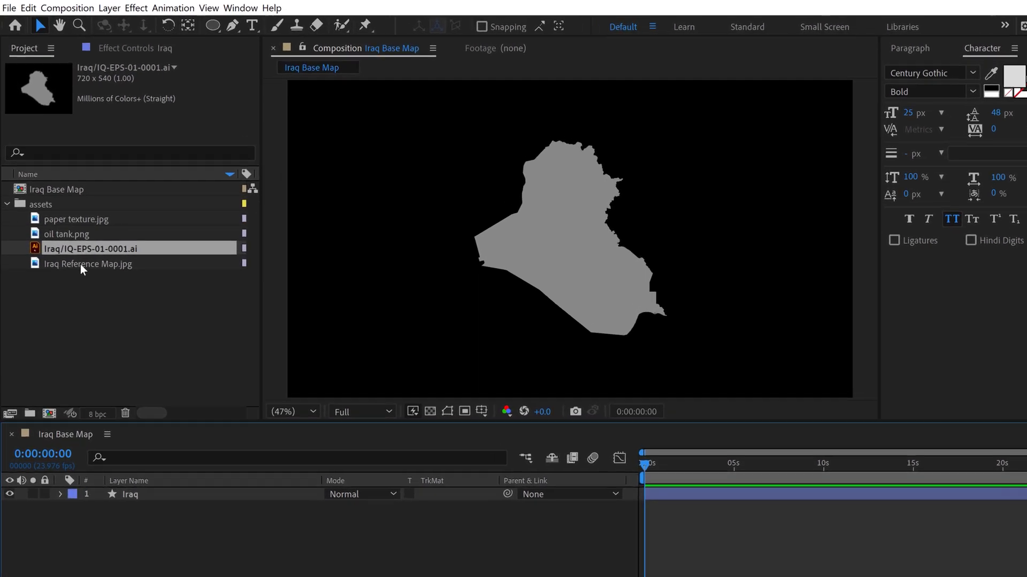
Add Iraq Reference Map.jpg as the top layer at 220.3% scale and 56% opacity.
left_click_drag(68, 225, 86, 255)
left_click_drag(108, 320, 163, 526)
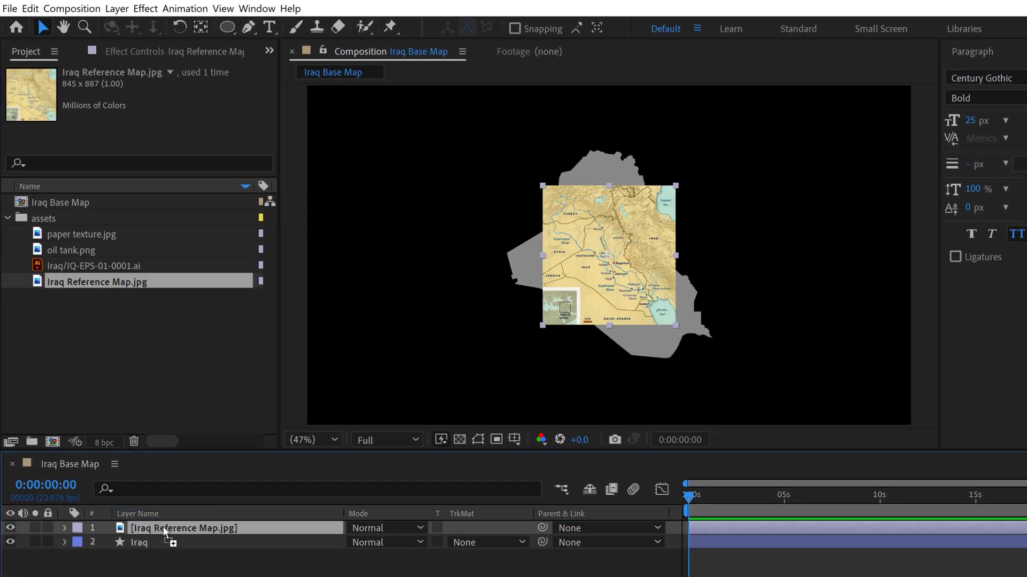
left_click_drag(675, 325, 756, 365)
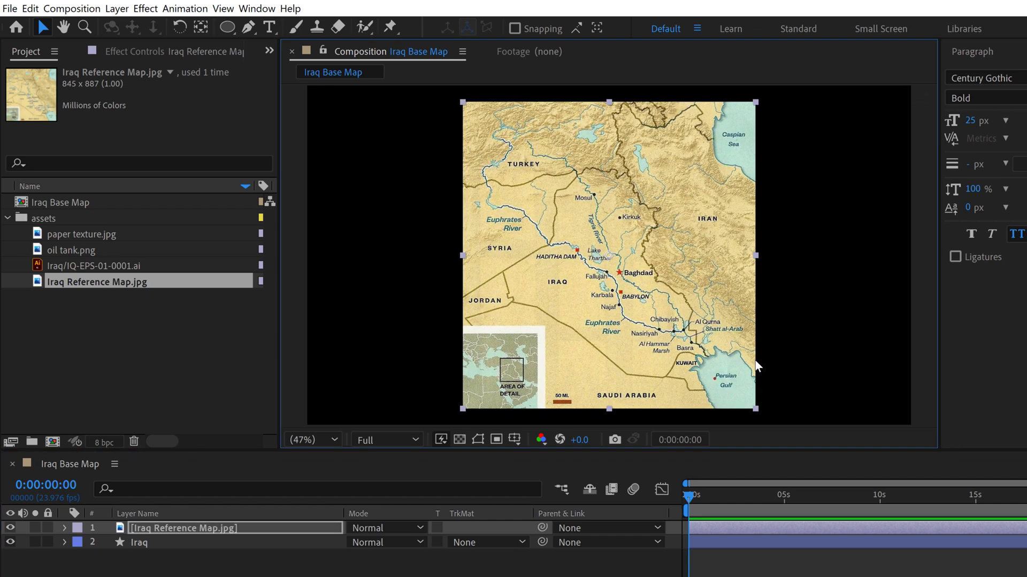
left_click(64, 528)
left_click(77, 543)
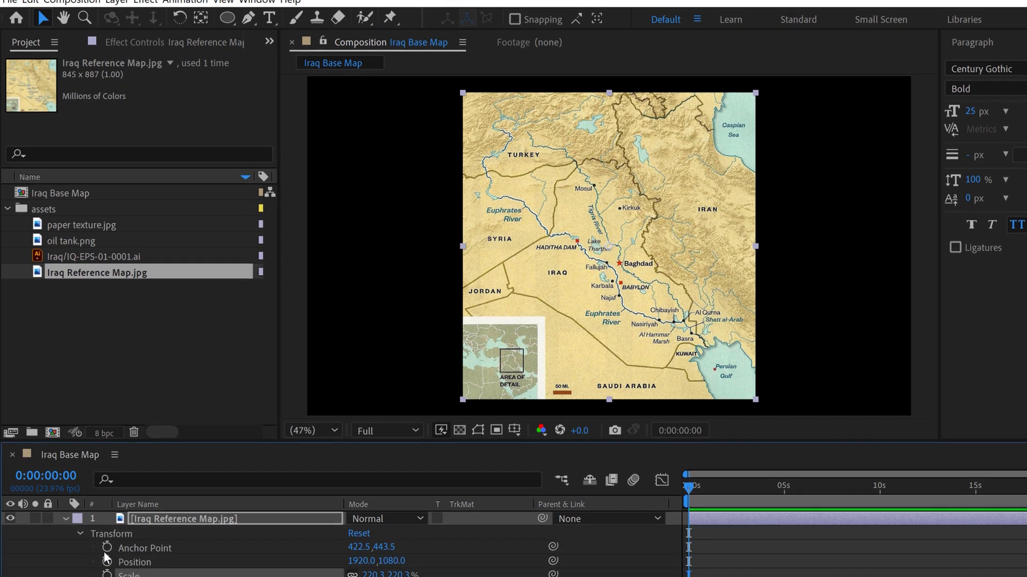
left_click_drag(358, 550, 326, 553)
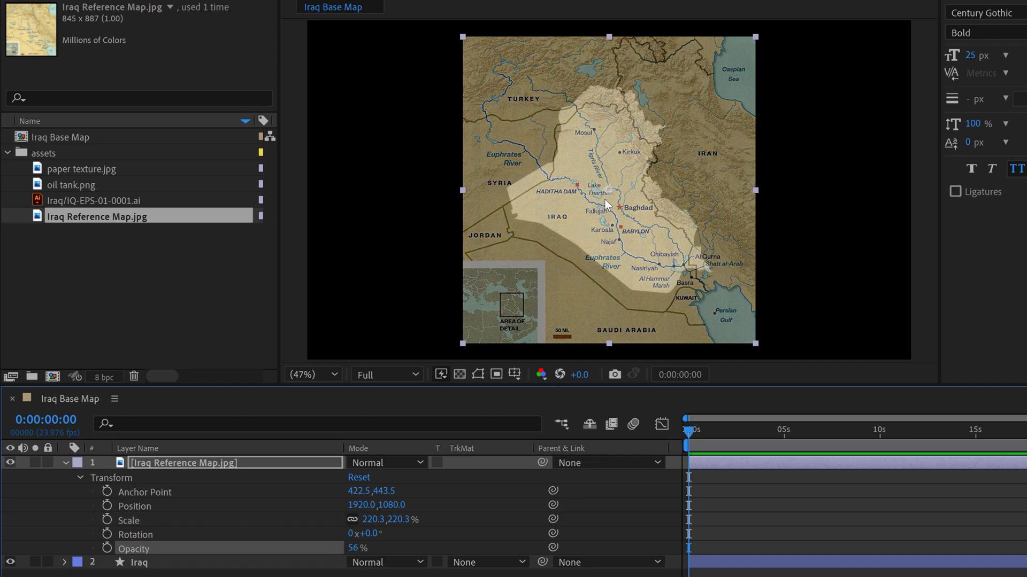
Align the reference map with the Iraq shape, then lock both layers.
left_click_drag(604, 199, 610, 179)
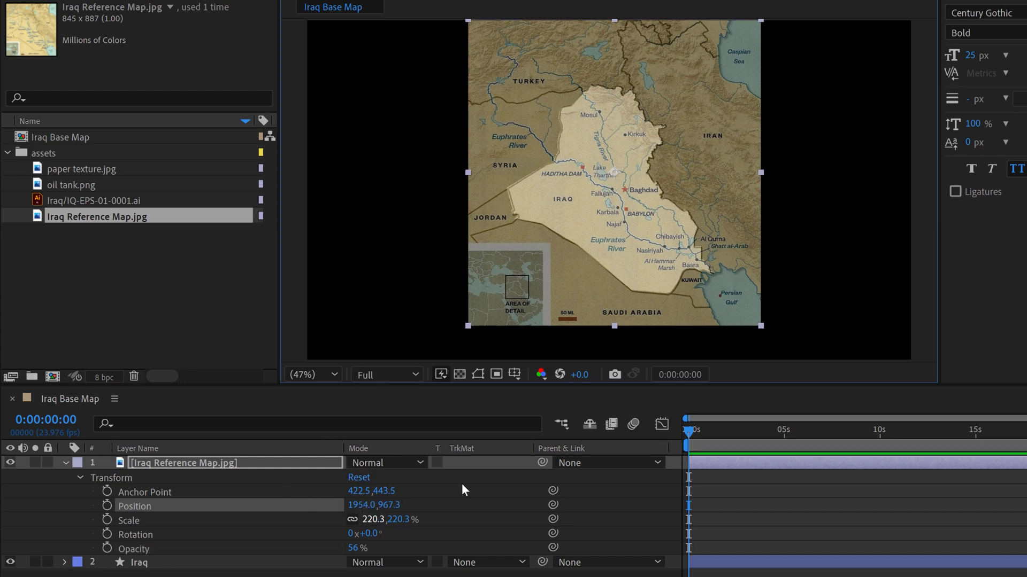
scroll(673, 190, "up", 2)
left_click_drag(554, 194, 551, 191)
scroll(612, 192, "down", 2)
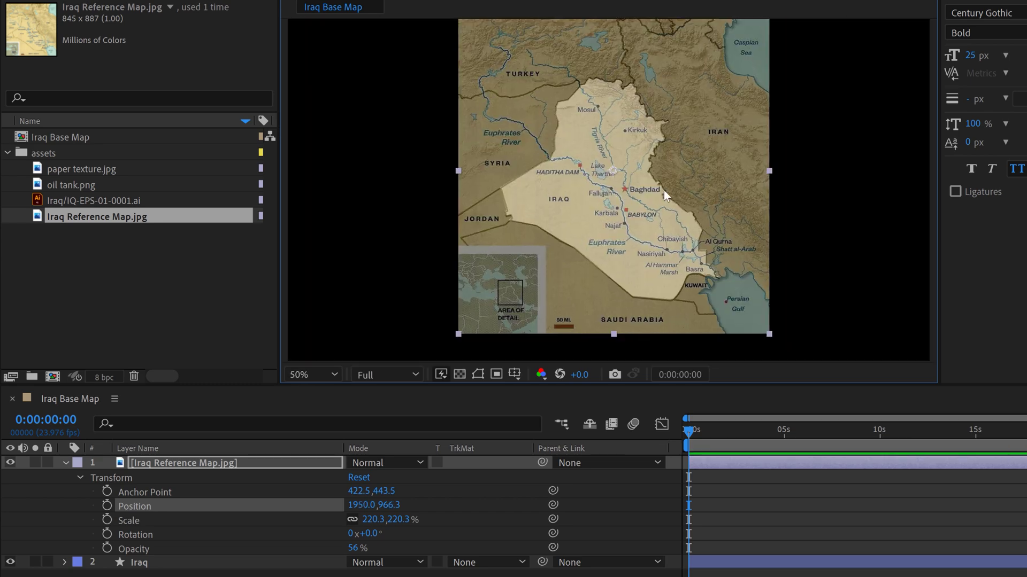
scroll(663, 190, "up", 2)
left_click_drag(679, 166, 678, 197)
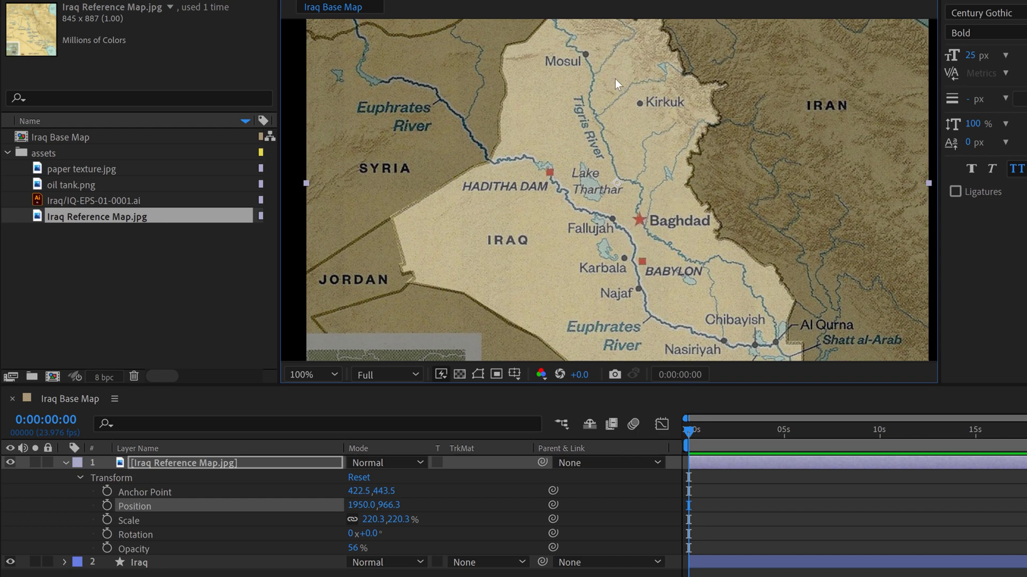
left_click(65, 462)
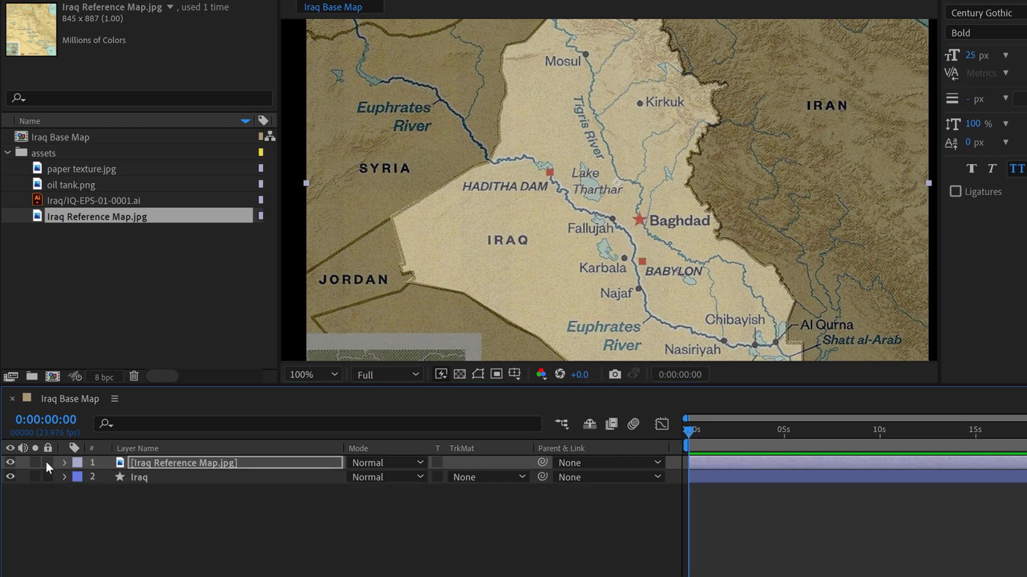
left_click(47, 463)
left_click(48, 477)
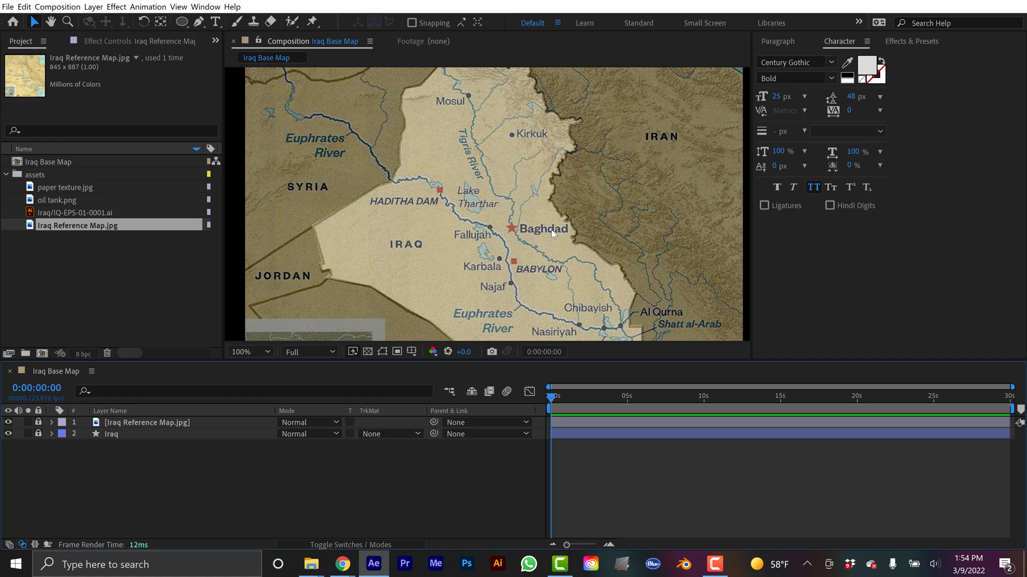
Create a star shape layer with the Star Tool from the shape flyout.
left_click(182, 22)
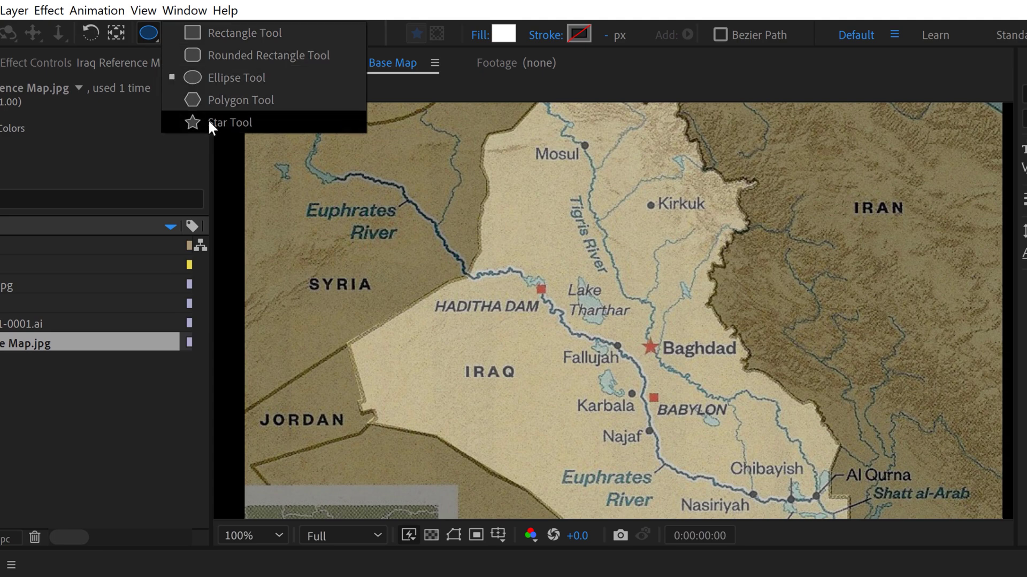
left_click(209, 122)
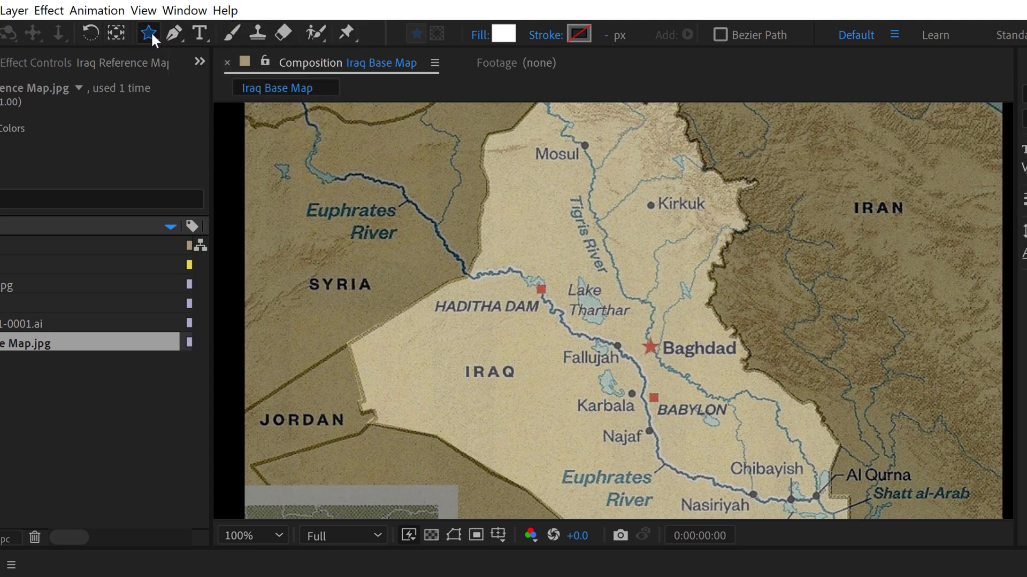
left_click_drag(149, 34, 214, 125)
double_click(149, 29)
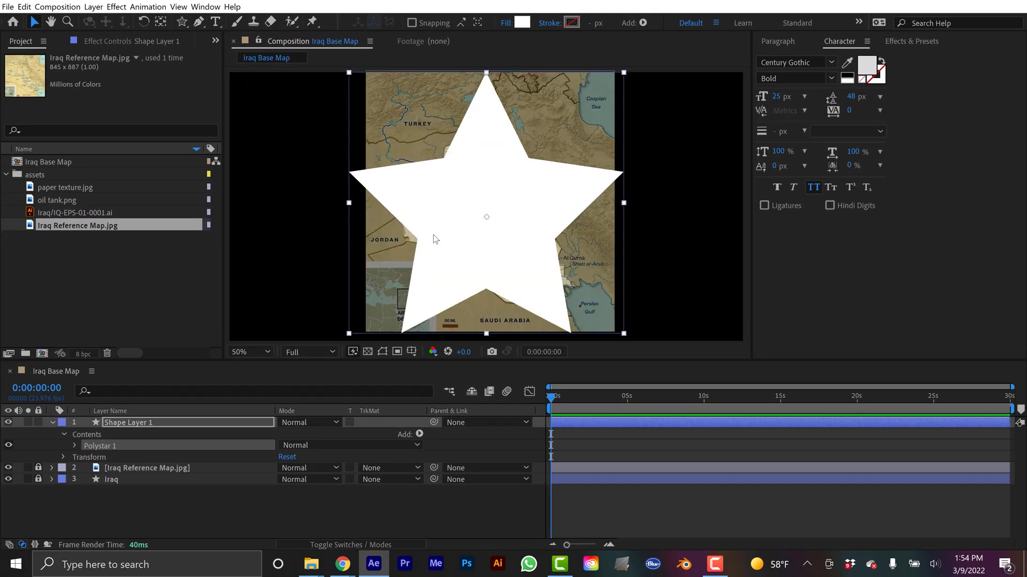
Rename the star layer to Baghdad.
left_click(131, 424)
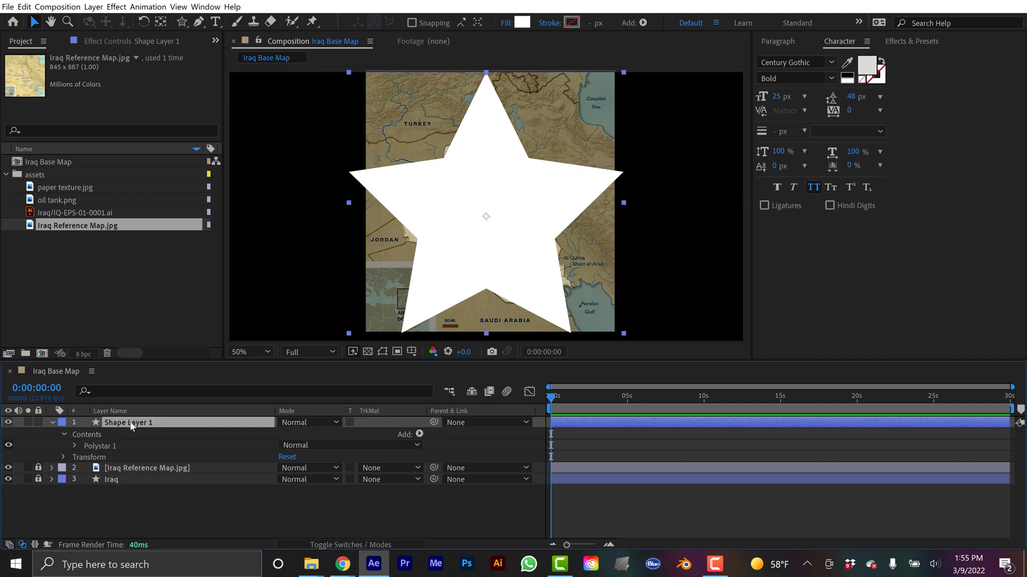
key("Return")
type("S")
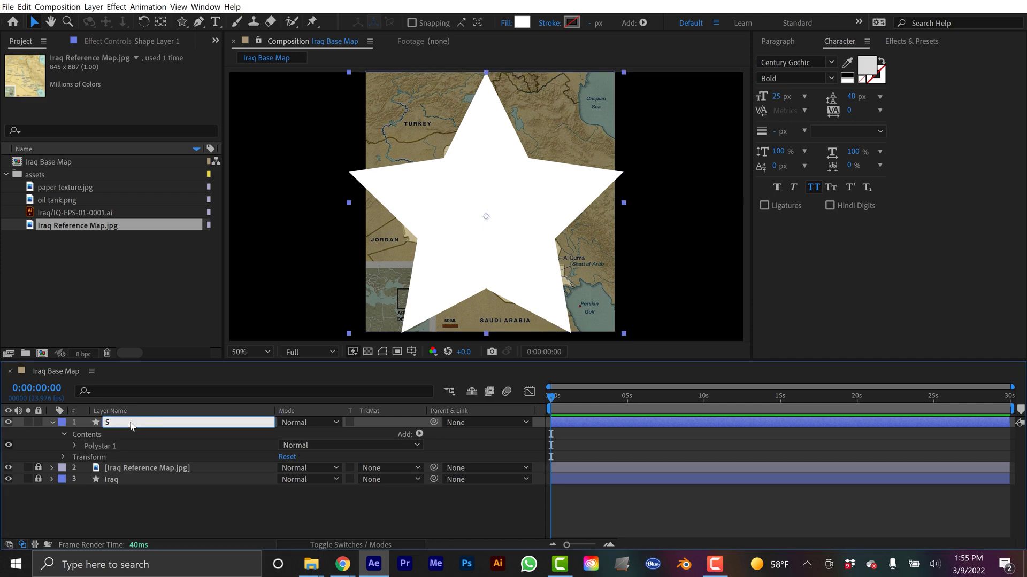
type("aghdaad")
key("BackSpace")
type("d")
key("Return")
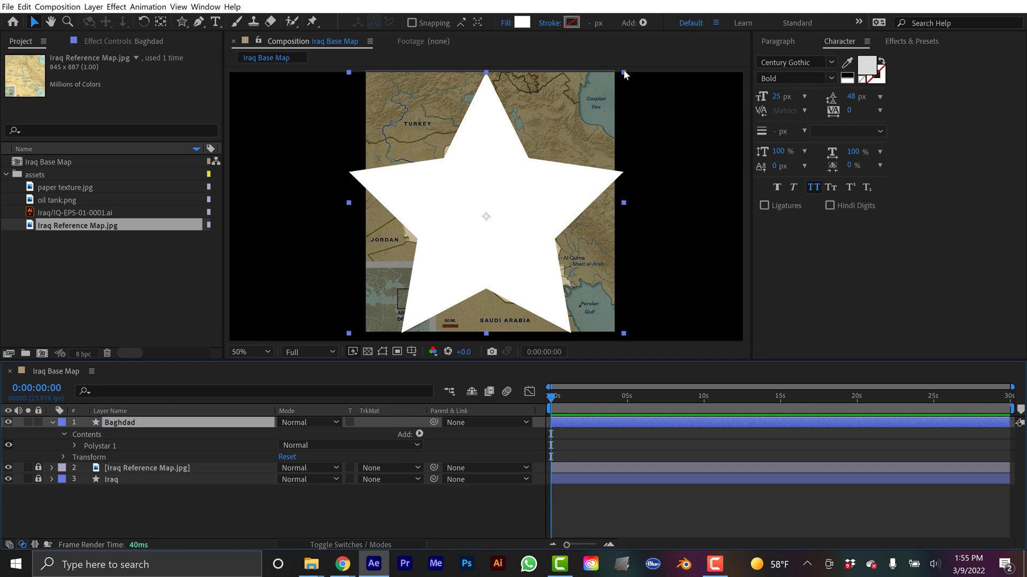
Shrink the star to a small marker and place it on Baghdad.
left_click_drag(626, 70, 492, 216)
scroll(493, 217, "up", 4)
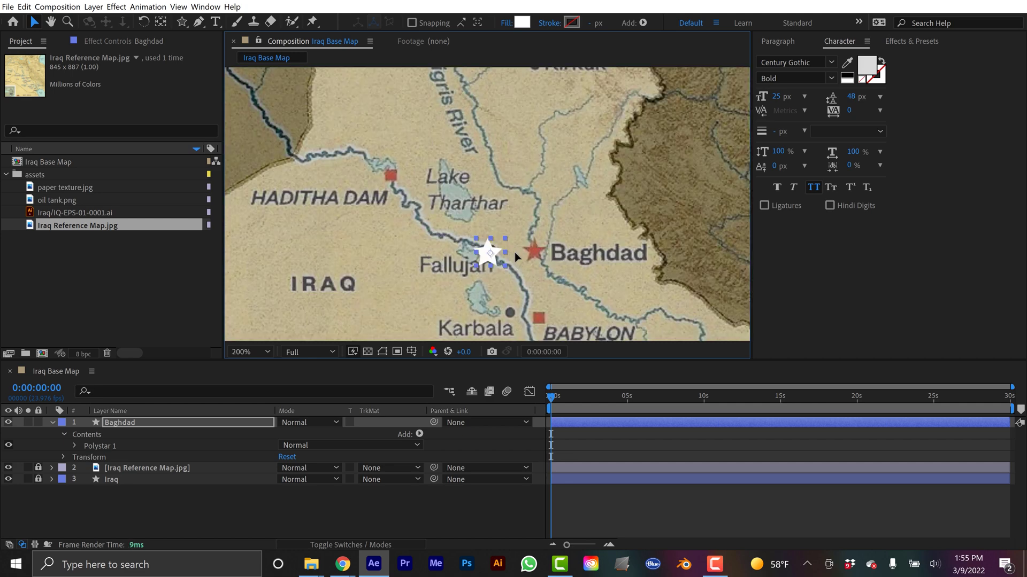
left_click_drag(487, 252, 533, 251)
key("ctrl+shift+a")
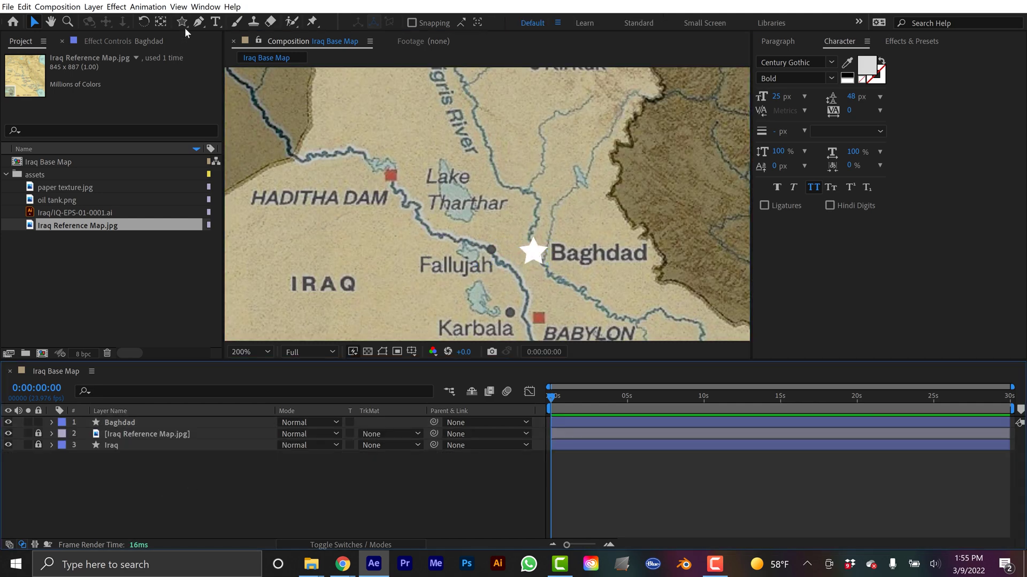
Draw a white circle and set its shape Position to 0, 0.
left_click_drag(182, 21, 224, 82)
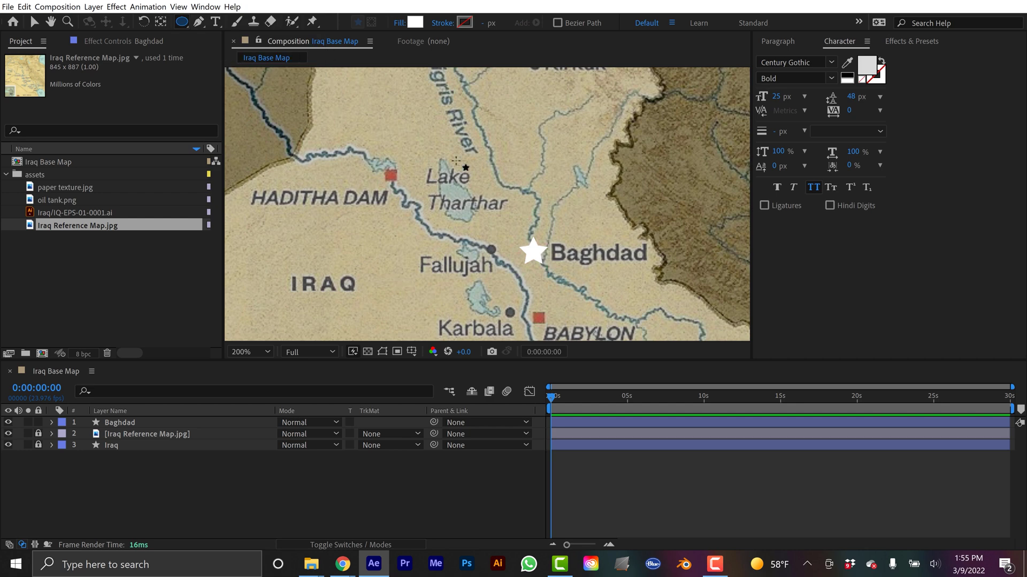
mouse_move(415, 187)
left_mouse_down()
mouse_move(438, 223)
mouse_move(461, 232)
mouse_move(439, 212)
left_mouse_up()
left_click(75, 446)
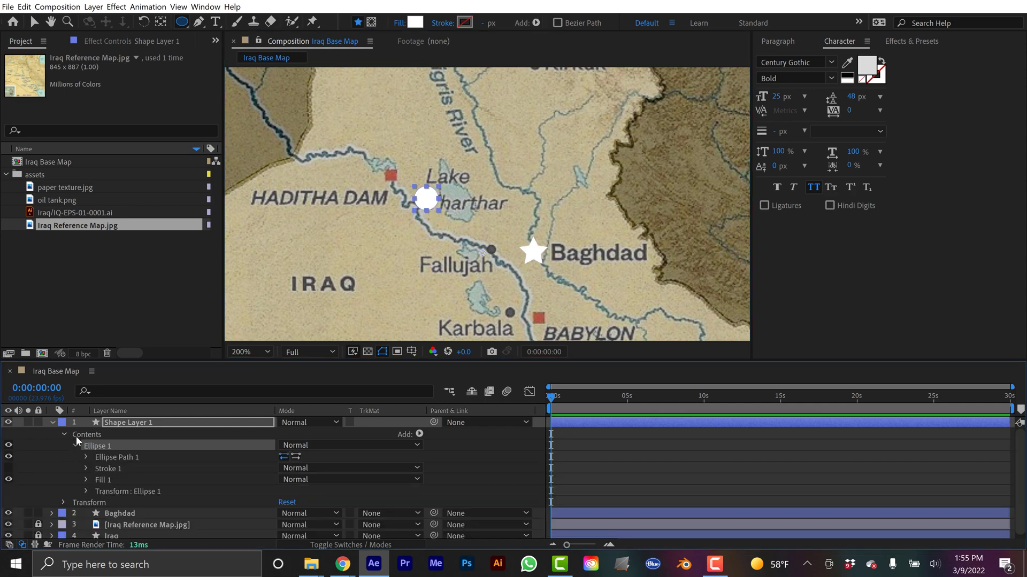
left_click(85, 492)
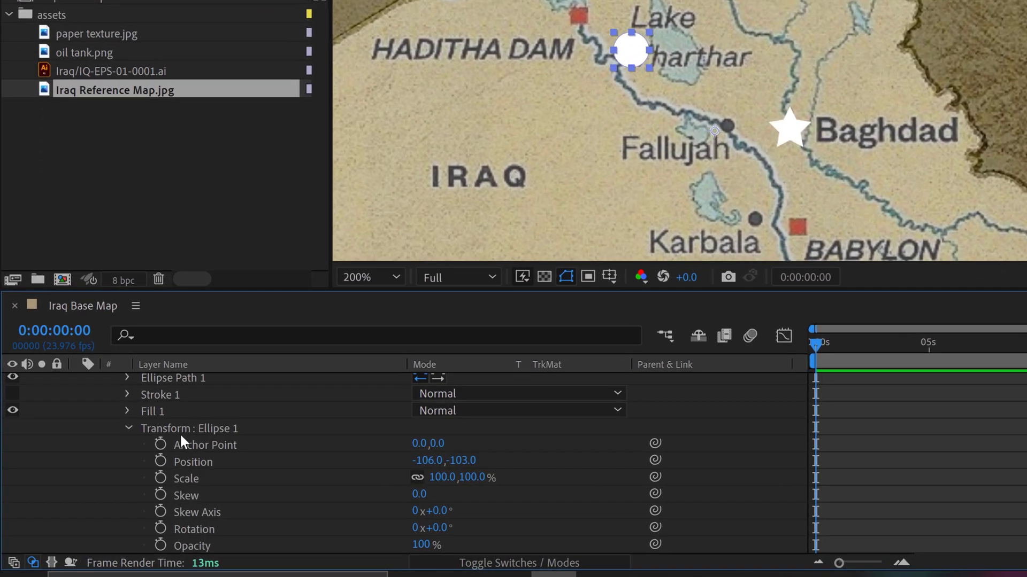
scroll(114, 468, "up", 2)
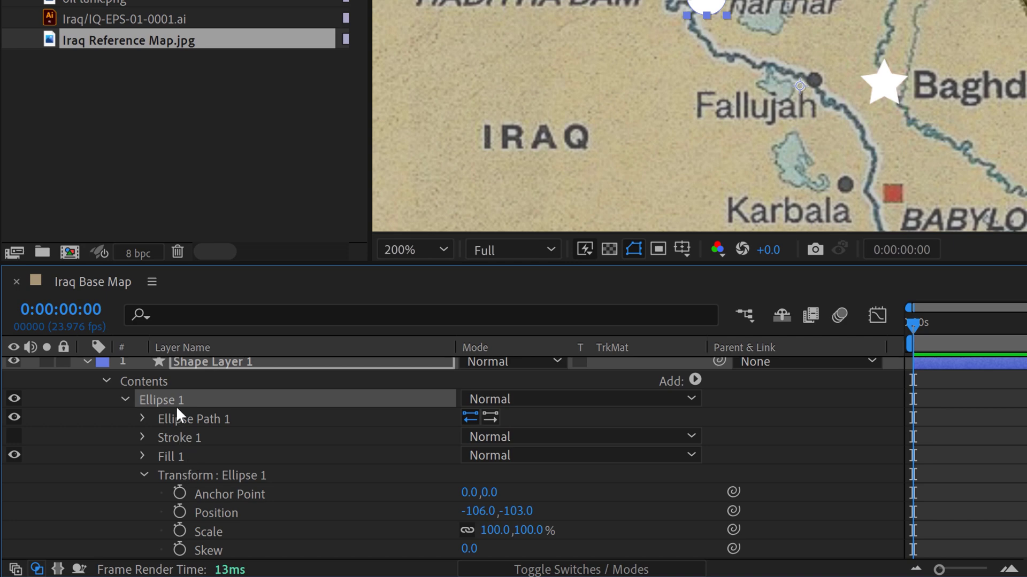
left_click(478, 510)
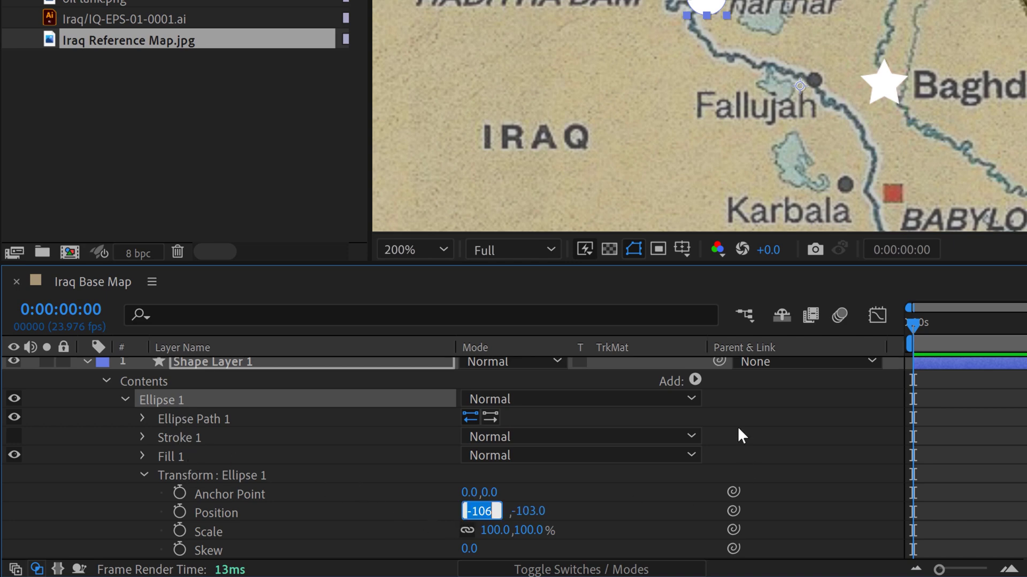
type("0")
key("Tab")
type("0")
key("Return")
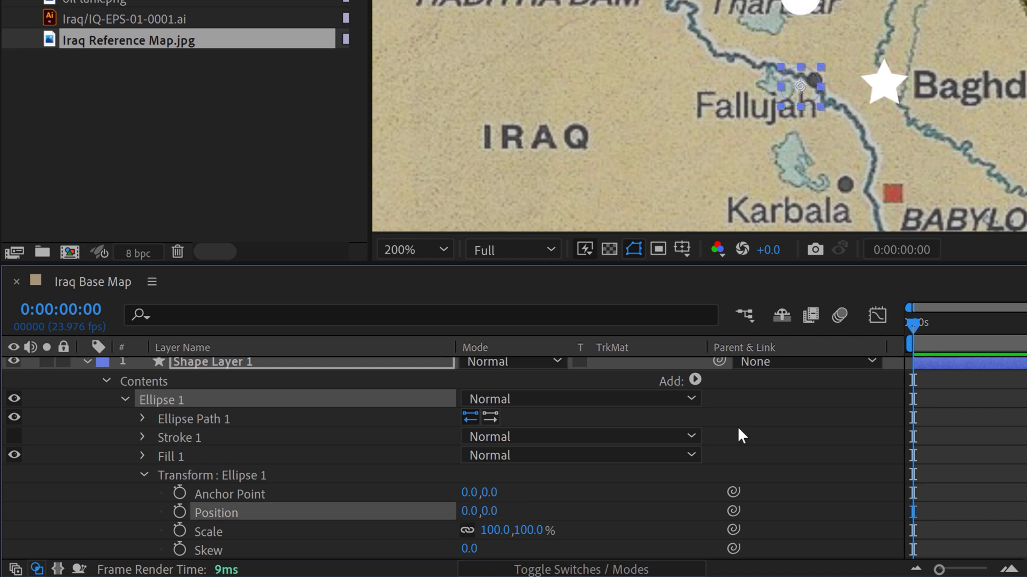
key("F2")
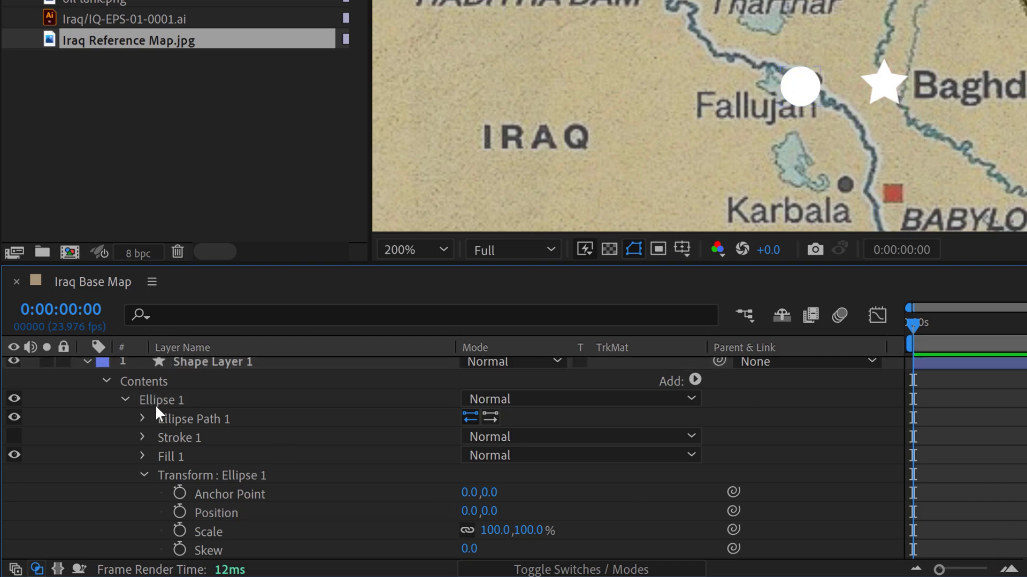
key("u")
Move the circle onto Karbala and name the layer Karbala.
left_click(795, 95)
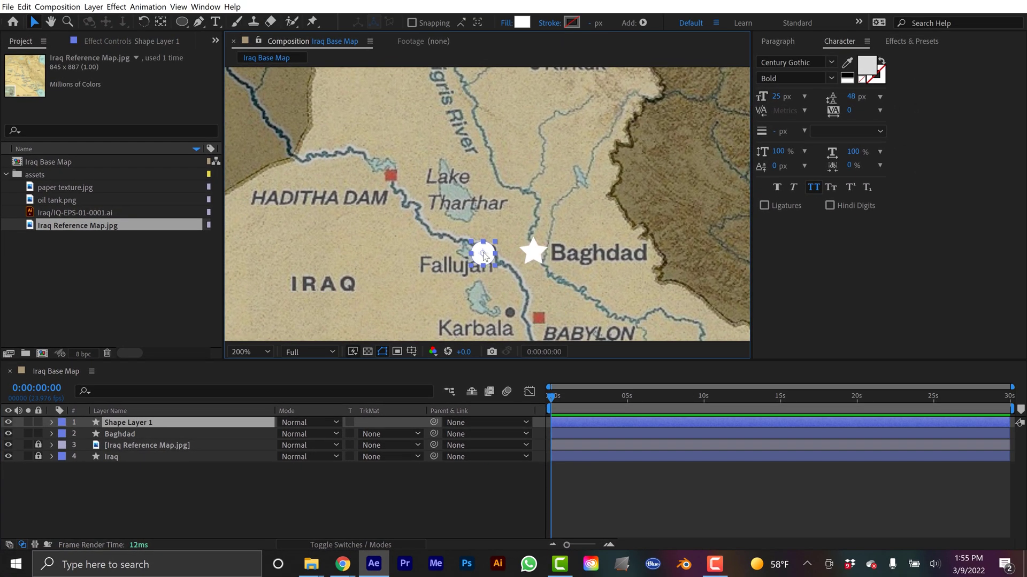
left_click_drag(495, 262, 476, 252)
left_click(148, 425)
key("Return")
type("Karbala")
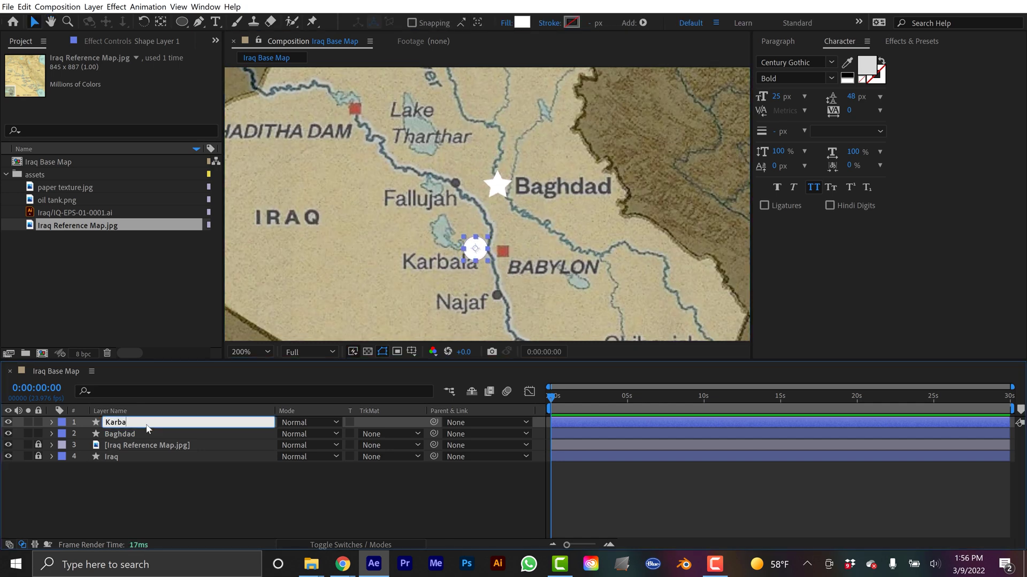
key("Return")
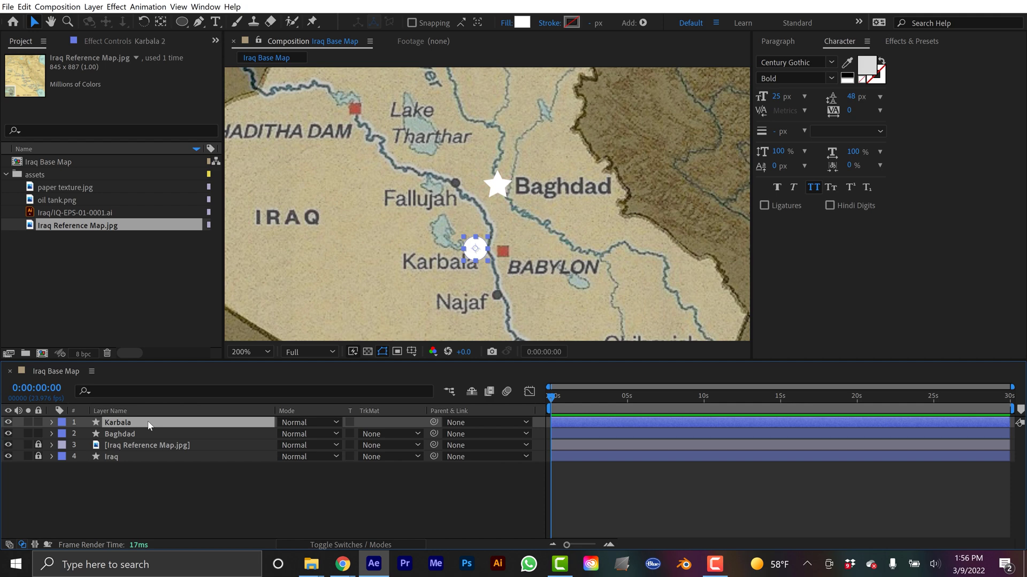
Duplicate the Karbala dot, move it onto Fallujah, and name it Fallujah.
key("ctrl+d")
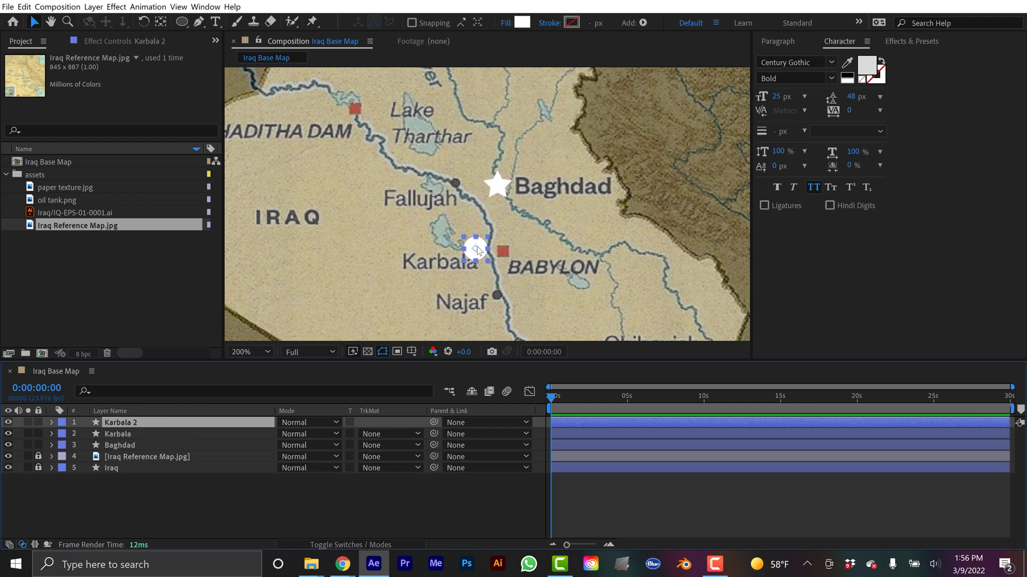
left_click_drag(477, 246, 457, 178)
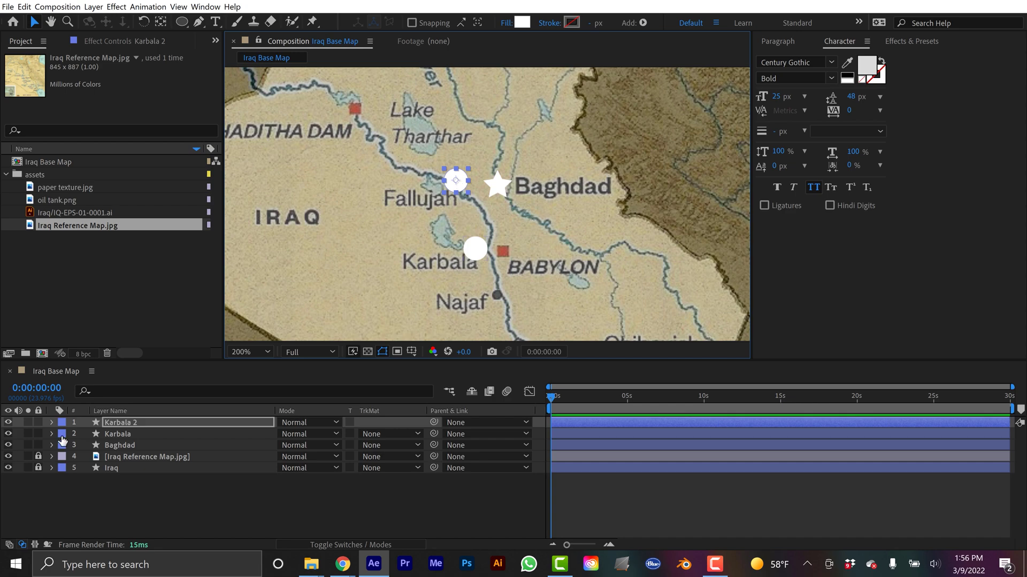
type("Fallujah")
key("Return")
Duplicate the Fallujah marker for the next city.
key("ctrl+d")
scroll(450, 257, "up", 3)
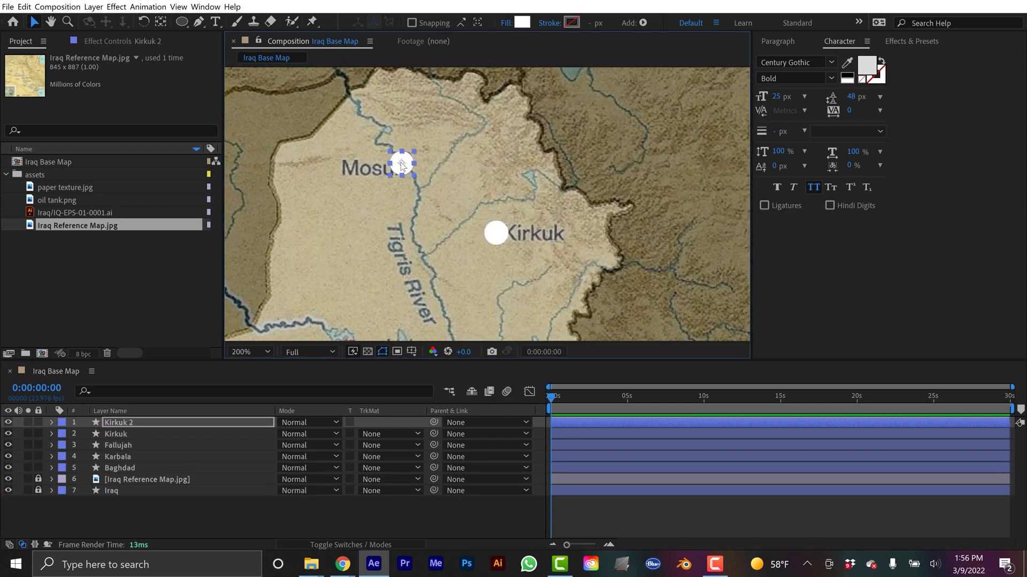
scroll(449, 214, "down", 12)
left_click(112, 458)
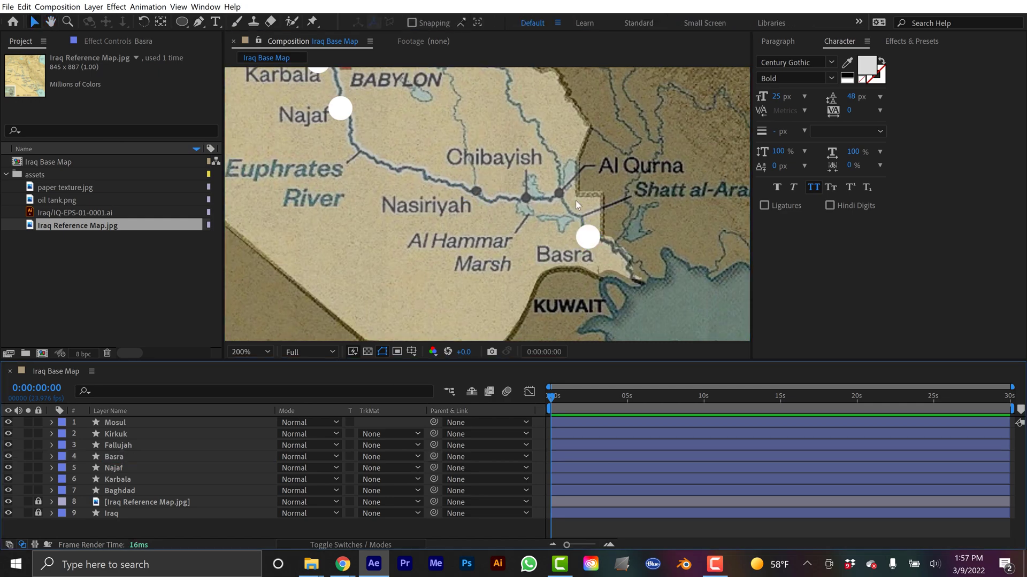
scroll(575, 200, "down", 2)
Hide the reference map and shrink the six circle markers through their Size property.
left_click(8, 502)
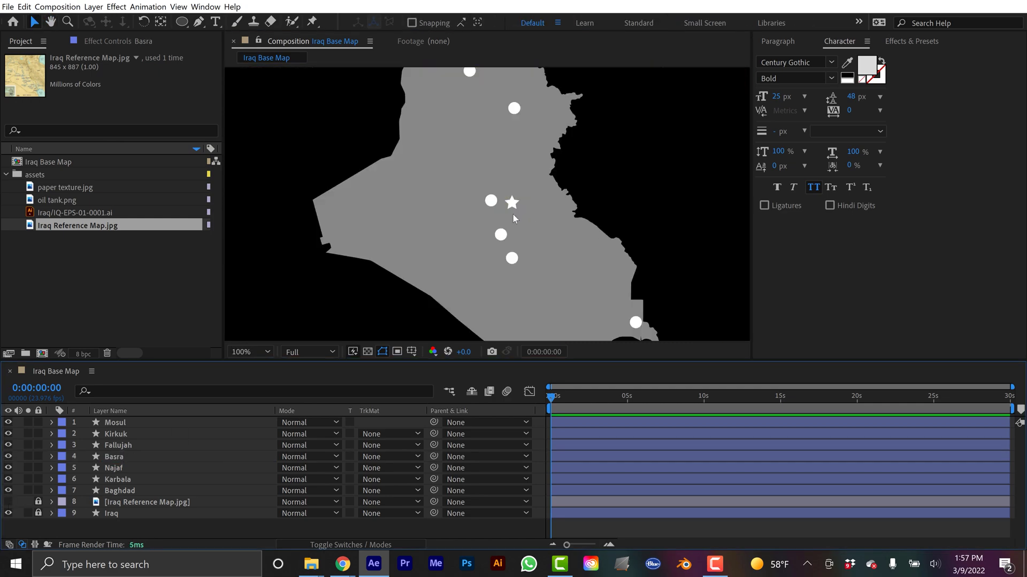
left_click(122, 423)
left_click(131, 489, "shift")
left_click(121, 480, "shift")
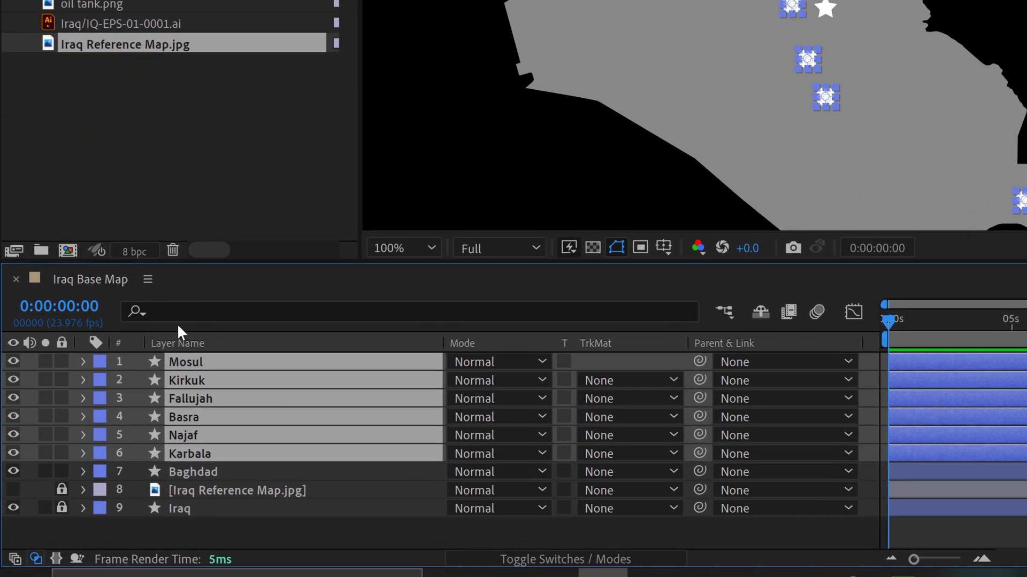
left_click(111, 391)
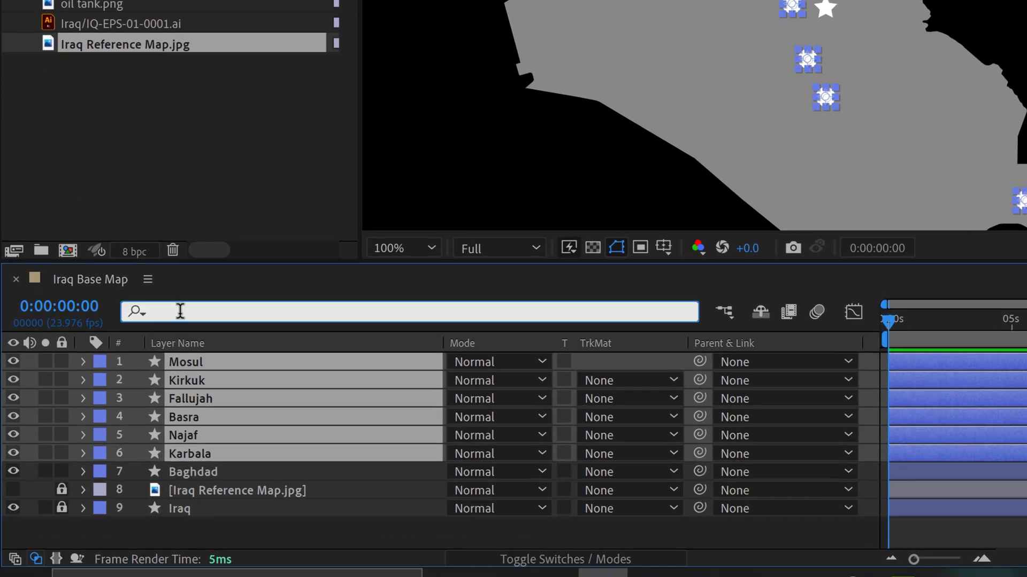
type("size")
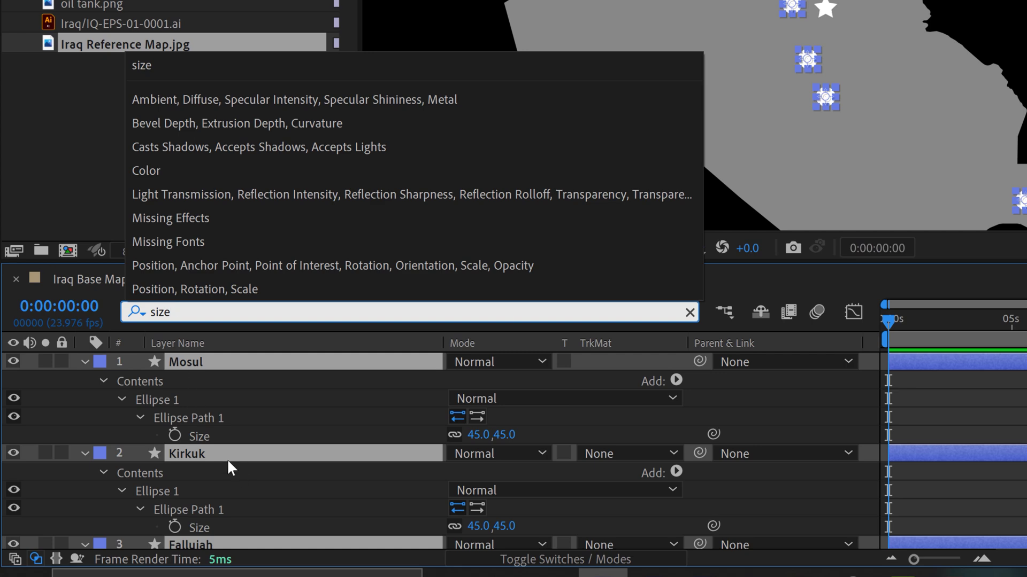
scroll(305, 439, "down", 2)
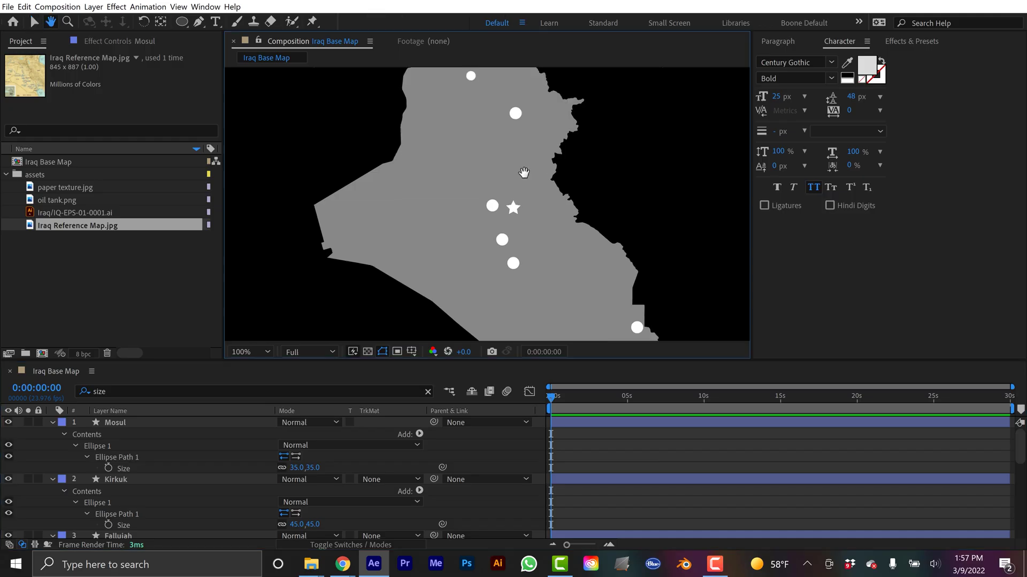
left_click_drag(305, 467, 291, 491)
Hide the reference map again and fit the whole composition in the viewer.
scroll(305, 482, "down", 3)
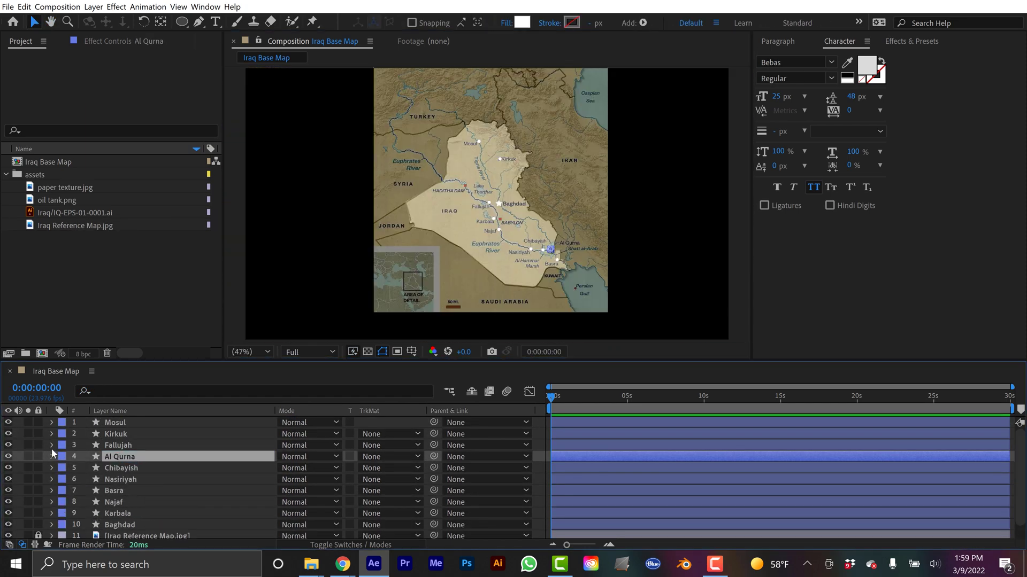
scroll(32, 454, "down", 1)
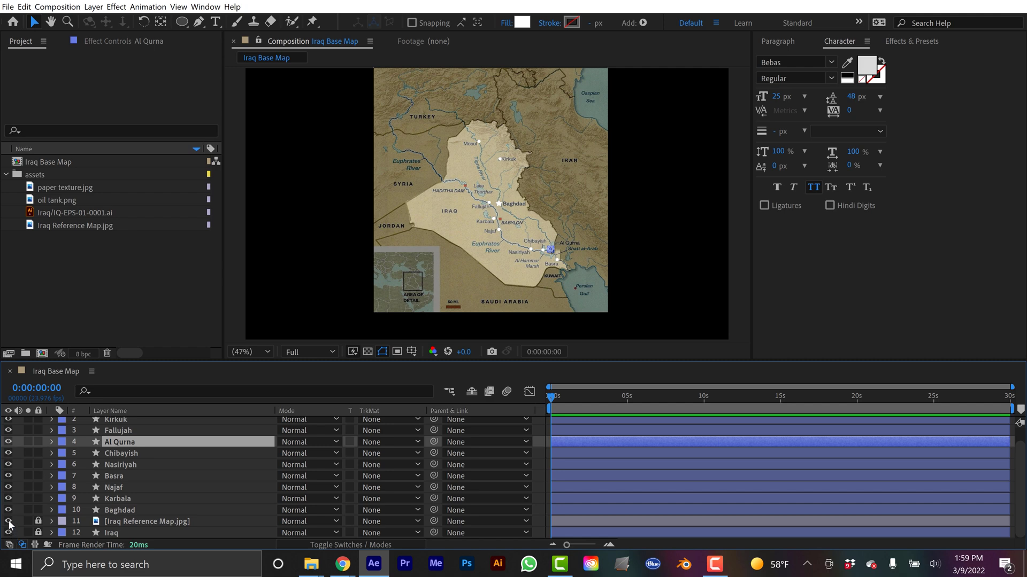
left_click(8, 522)
left_click(452, 307)
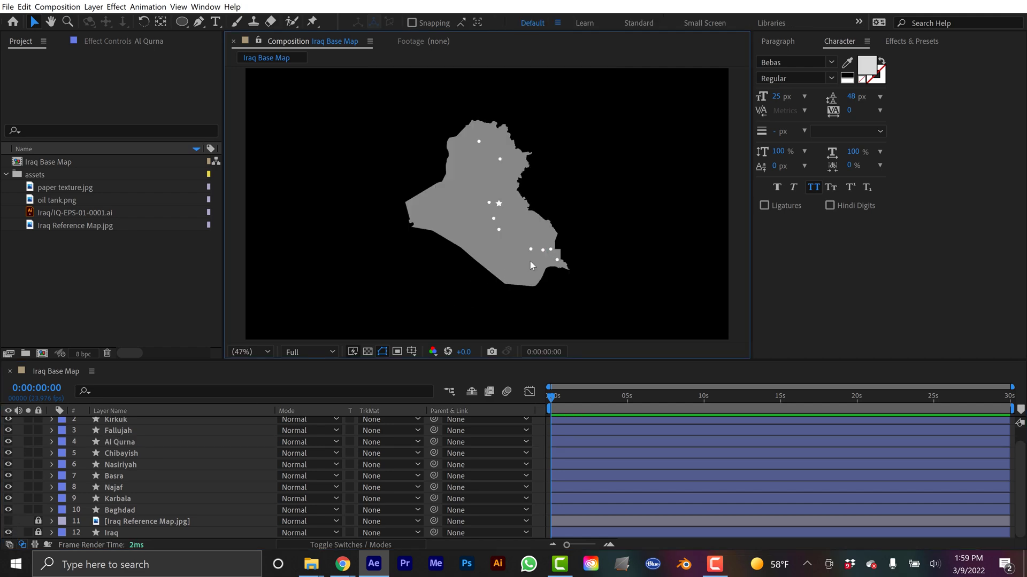
key("period")
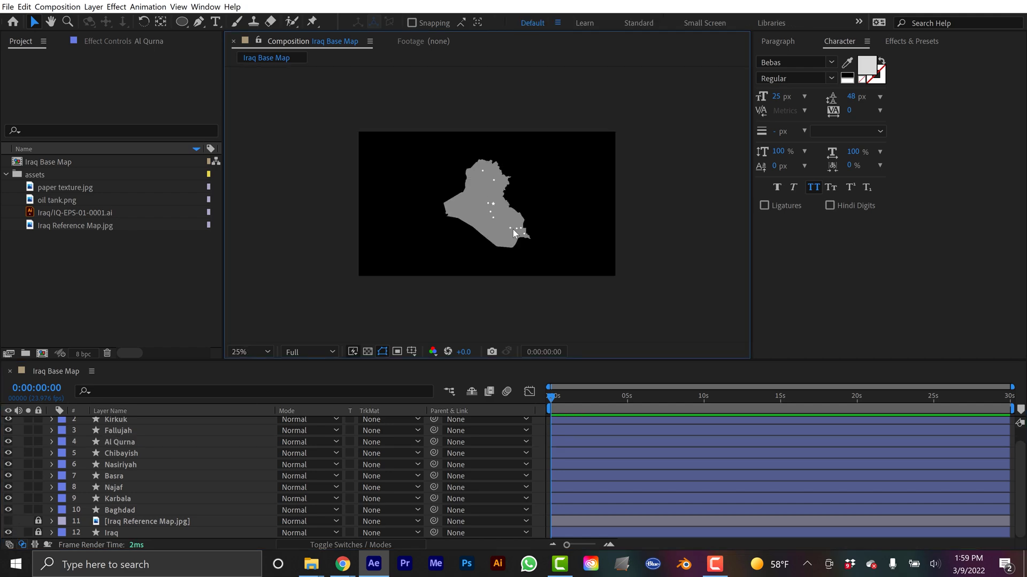
key("period")
key("shift+slash")
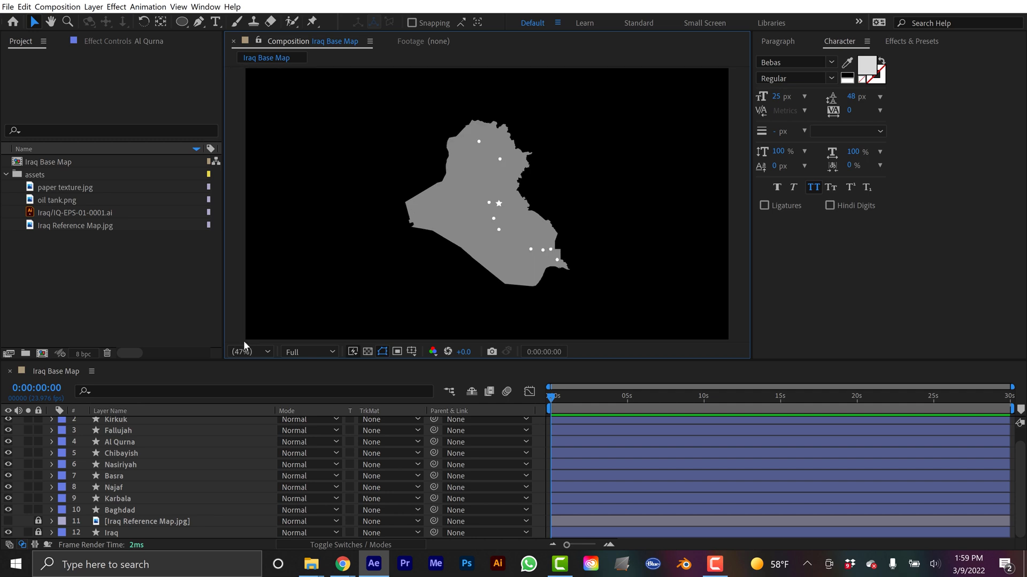
Show the reference map and zoom in on the Baghdad area.
left_click(9, 521)
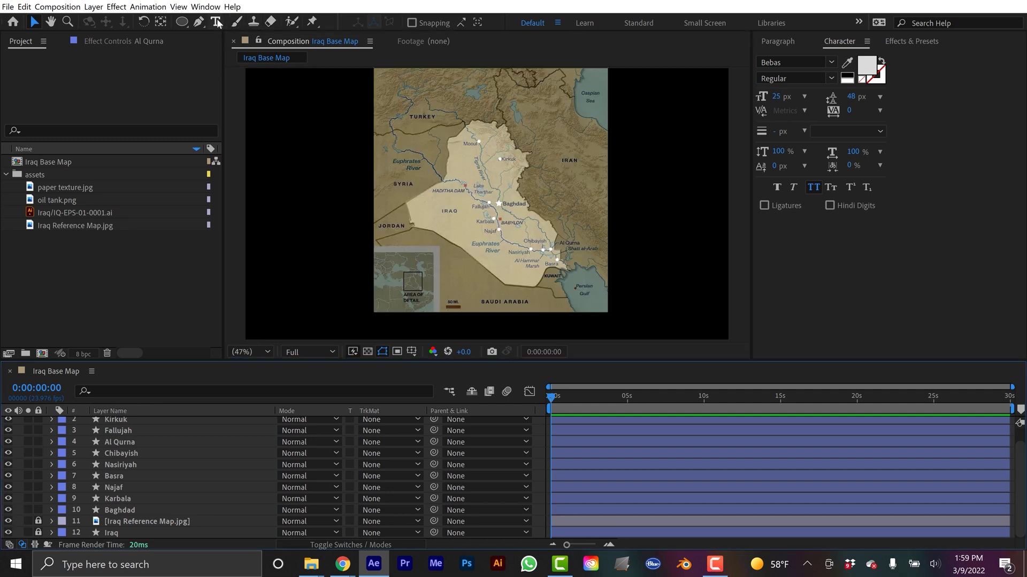
key("ctrl+t")
key("period")
key("period")
key("period")
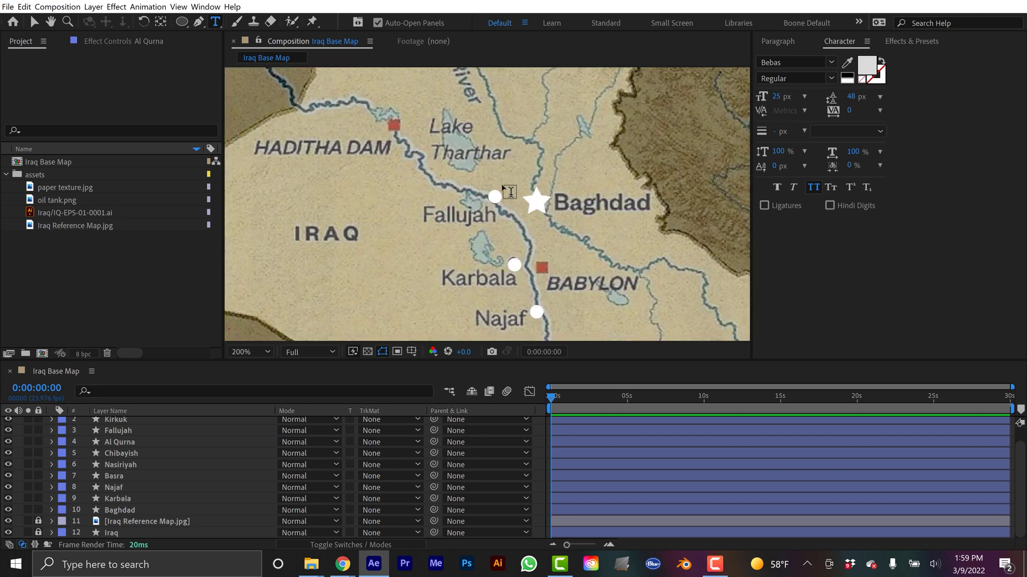
key("h")
left_click_drag(561, 211, 519, 209)
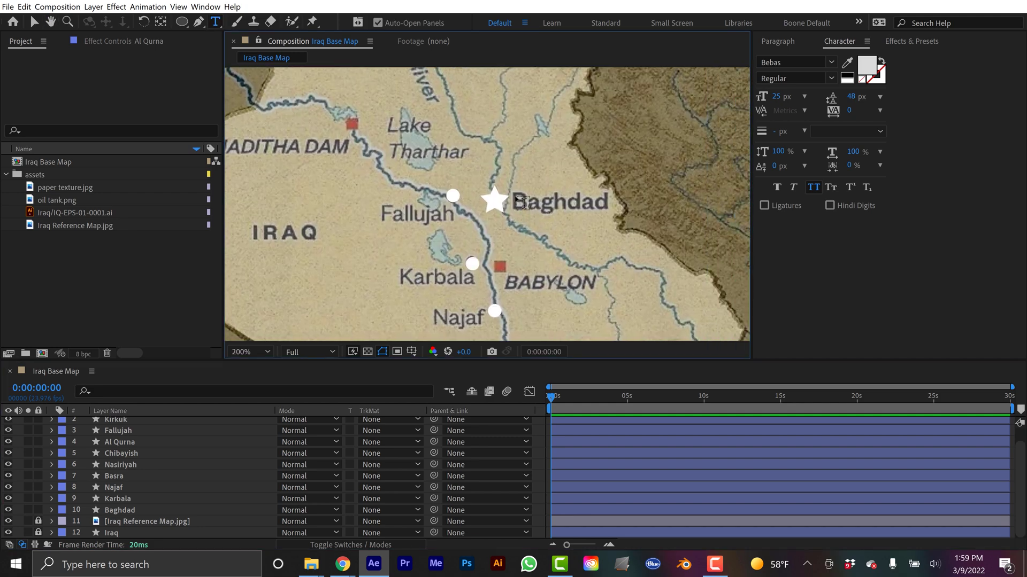
Add a 30 px BAGHDAD text label beside the Baghdad star.
left_click(525, 212)
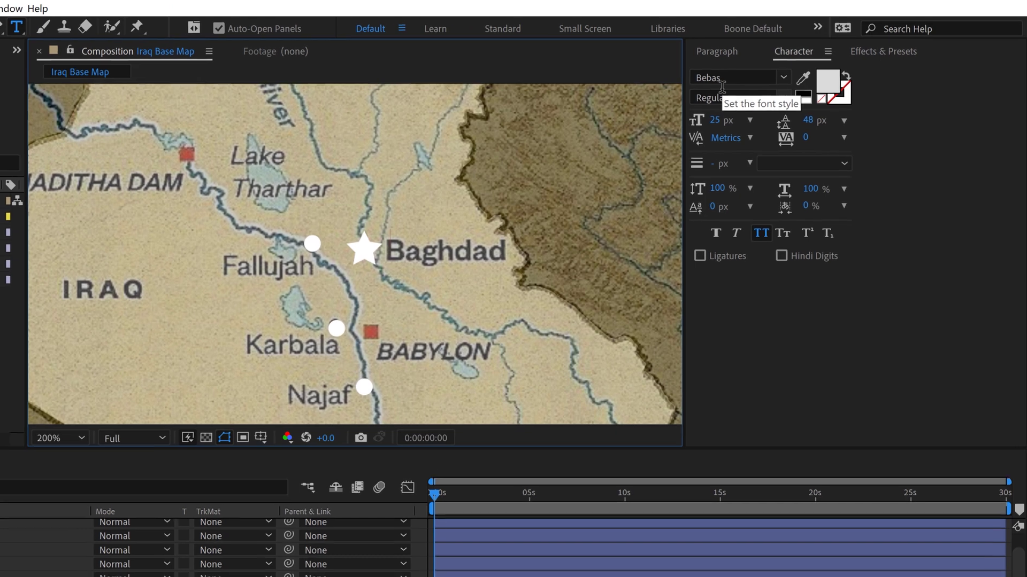
type("BAGHDAD")
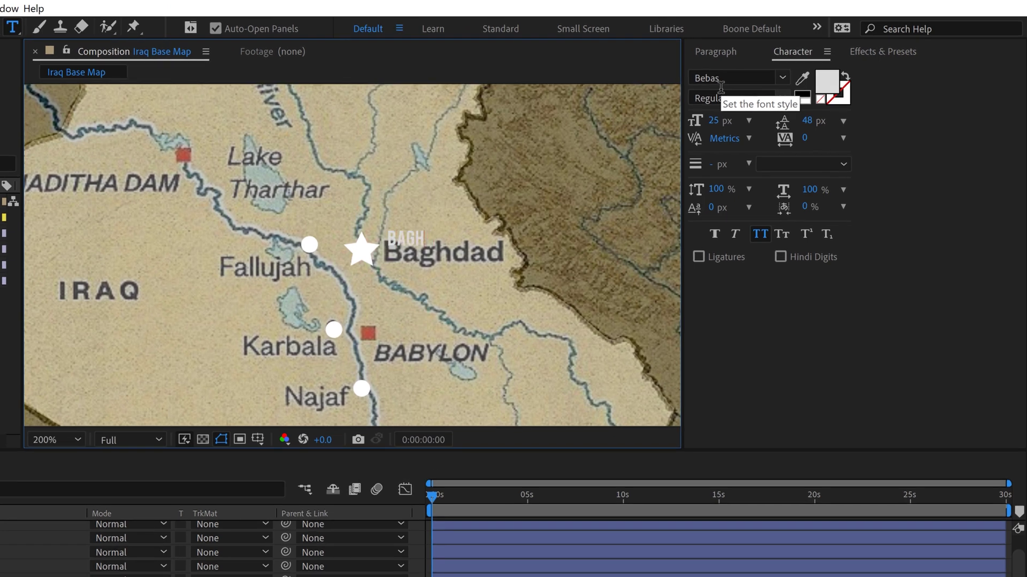
left_click(719, 120)
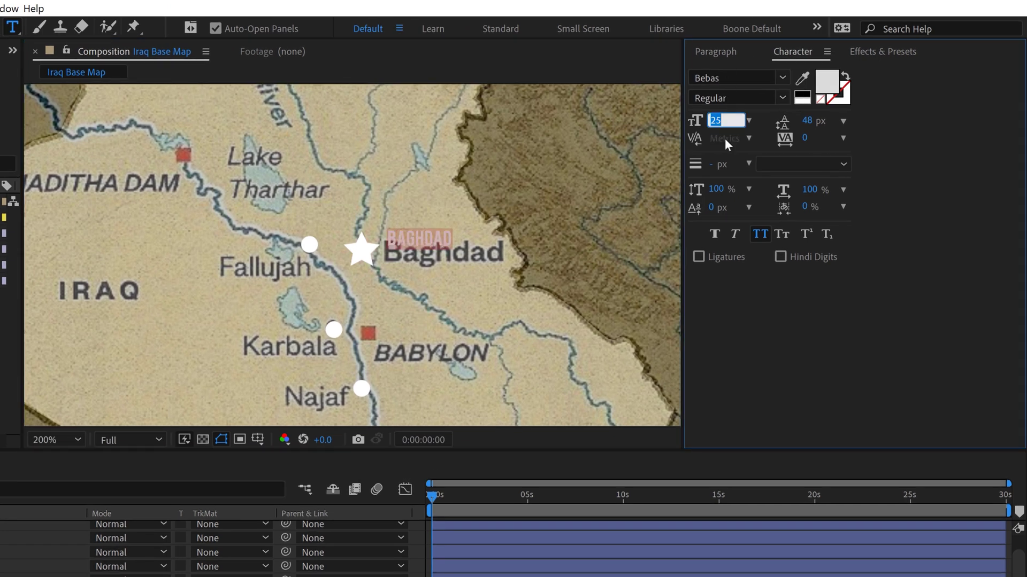
type("30")
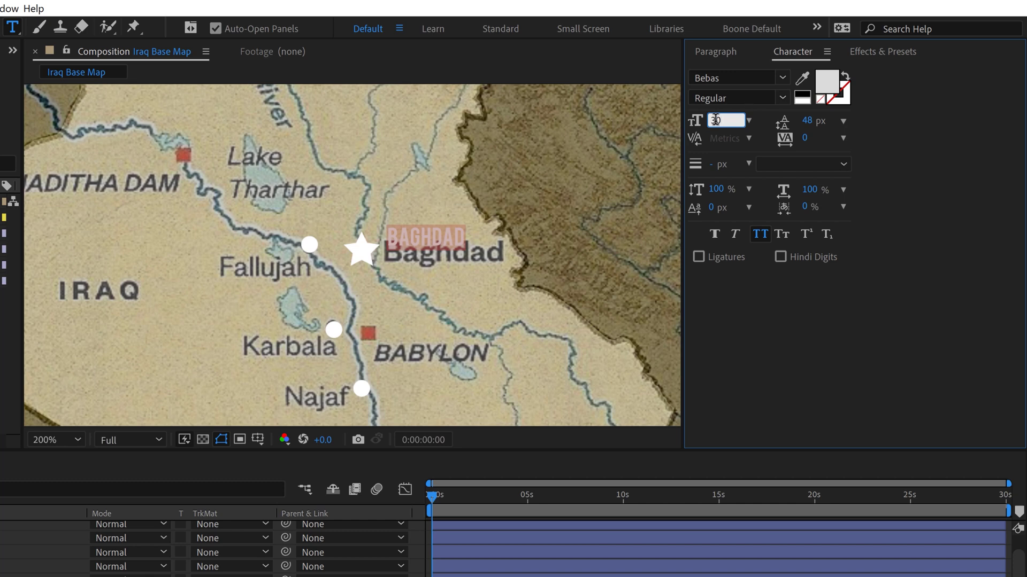
key("Return")
key("v")
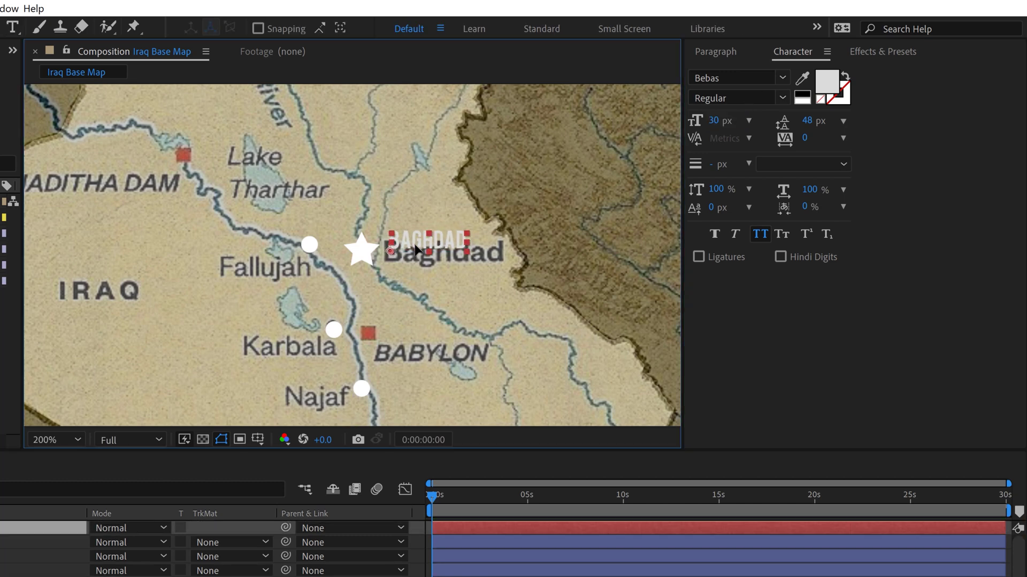
Duplicate the BAGHDAD label and drag the copy left toward Fallujah.
left_click(717, 56)
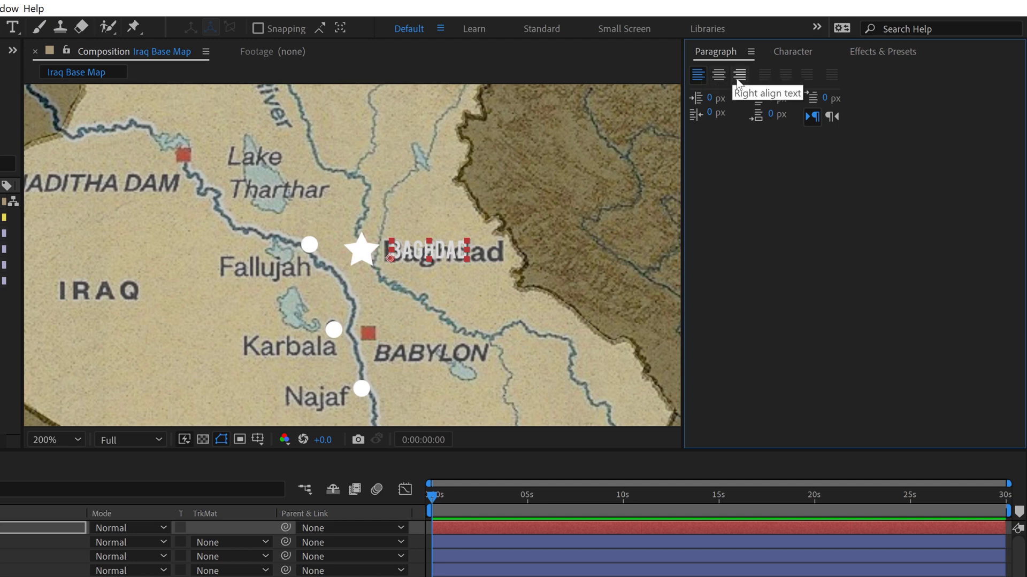
left_click(410, 246)
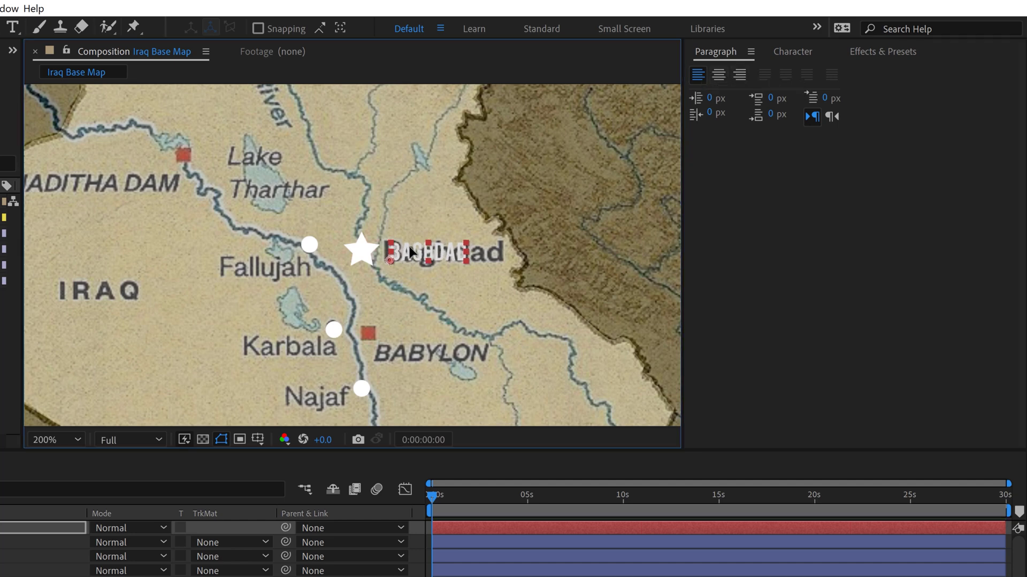
left_click_drag(422, 201, 422, 265)
left_click(412, 311)
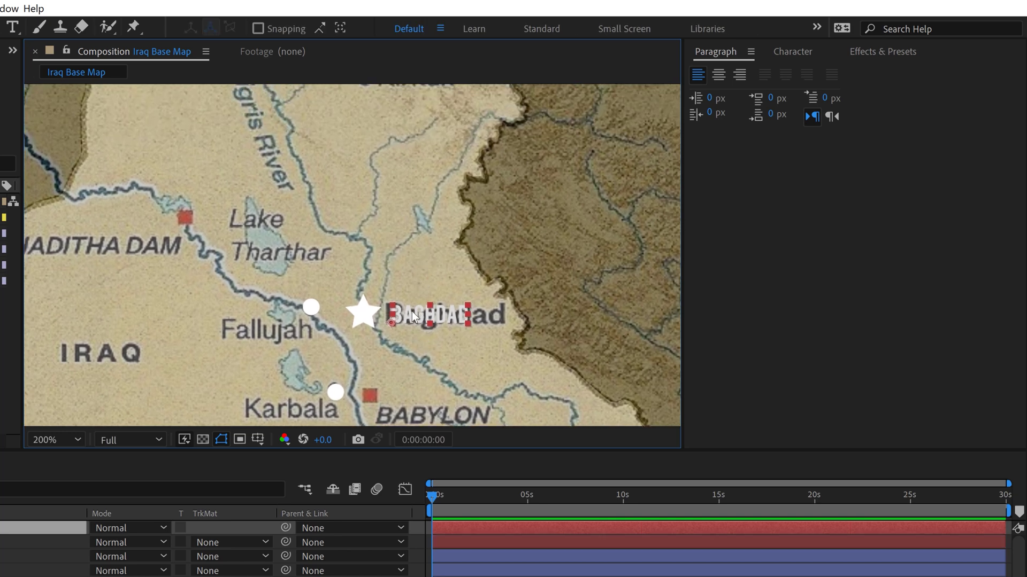
left_click_drag(405, 310, 246, 326)
Right-align the copied label, place it beside Fallujah, and retype it as FALLUJAH.
left_click(739, 74)
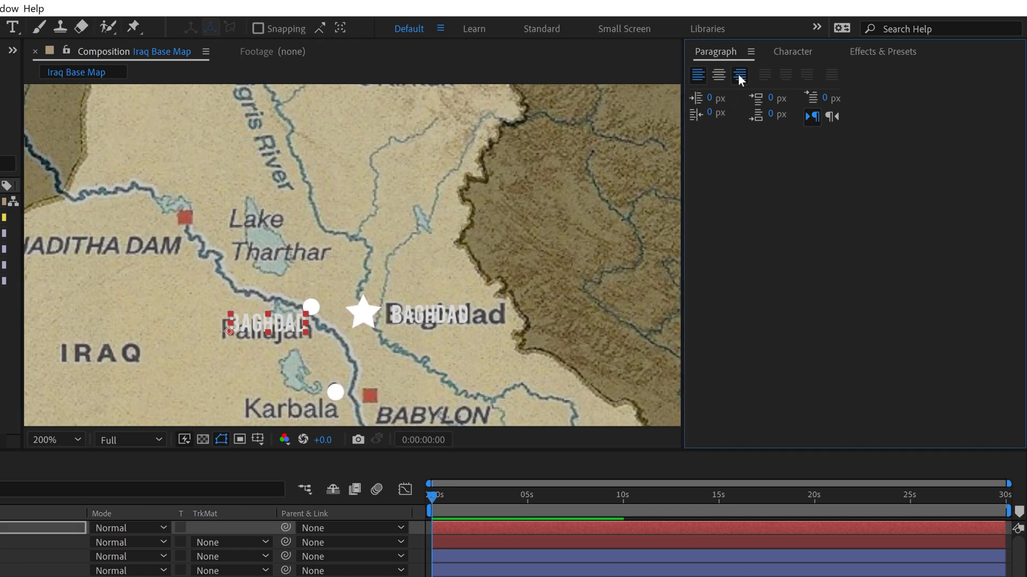
left_click_drag(226, 328, 291, 326)
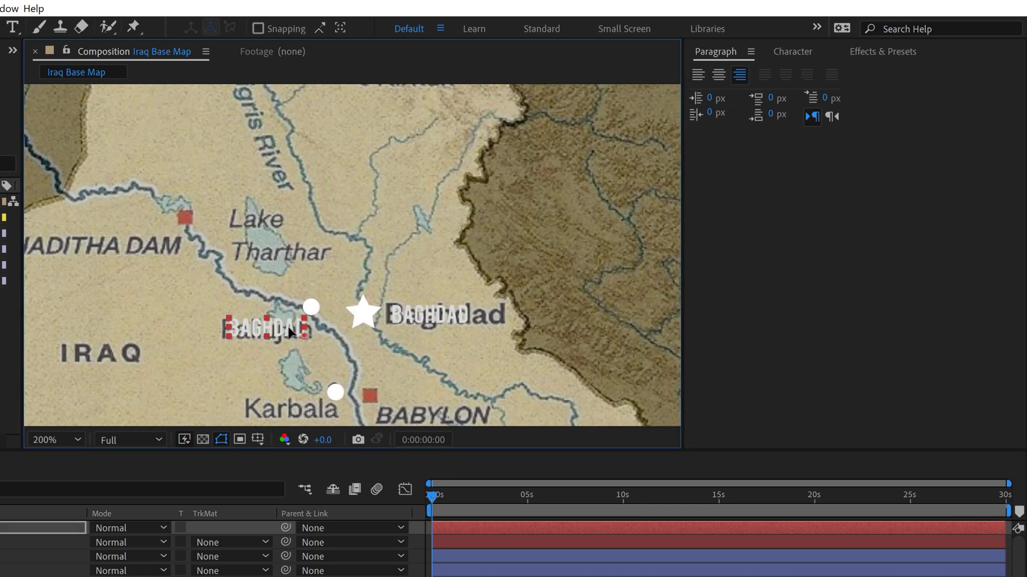
double_click(289, 328)
type("FALLUJAH")
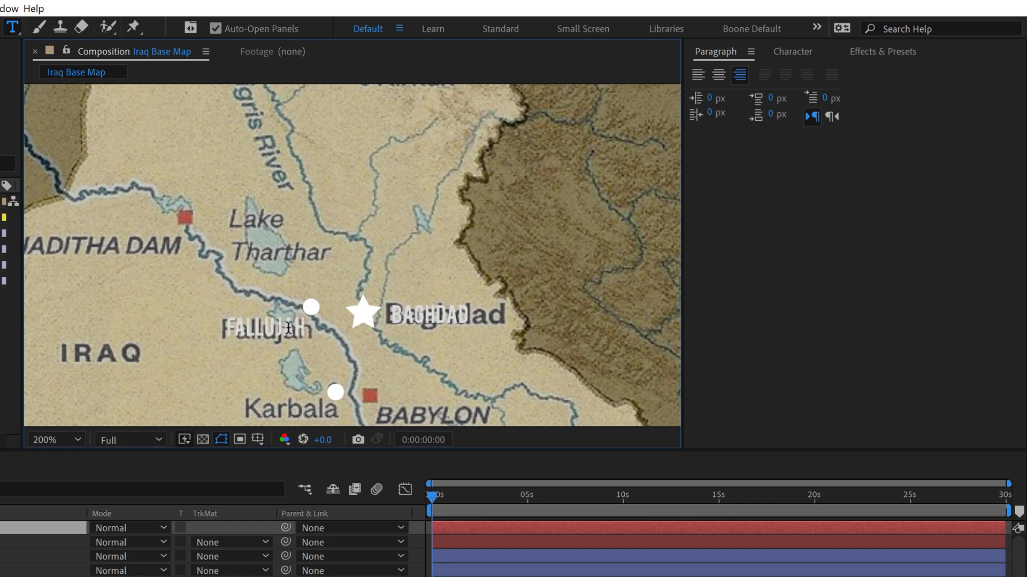
key("KP_Enter")
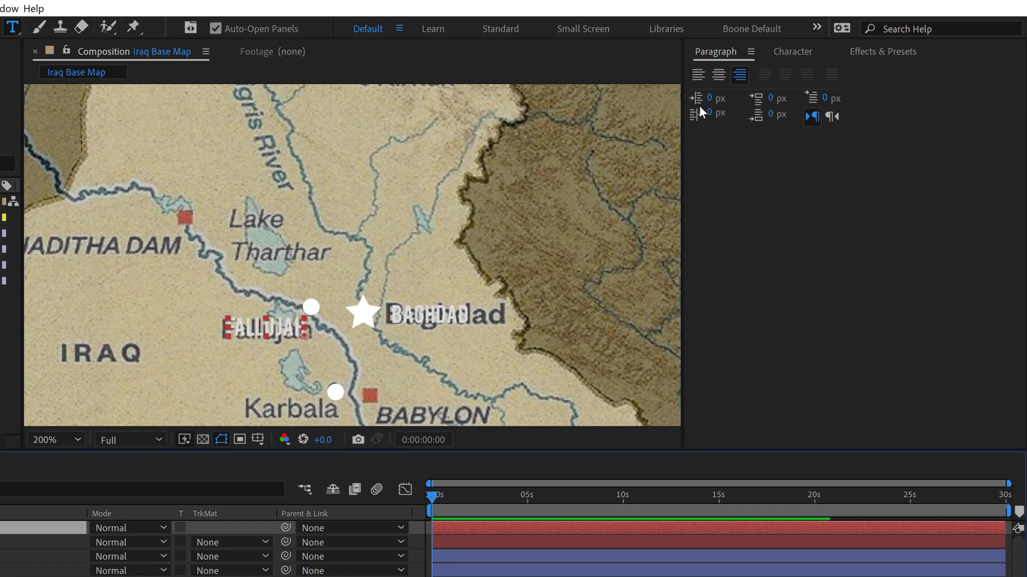
Set the FALLUJAH label's font size to 25 px.
left_click(793, 51)
left_click(715, 121)
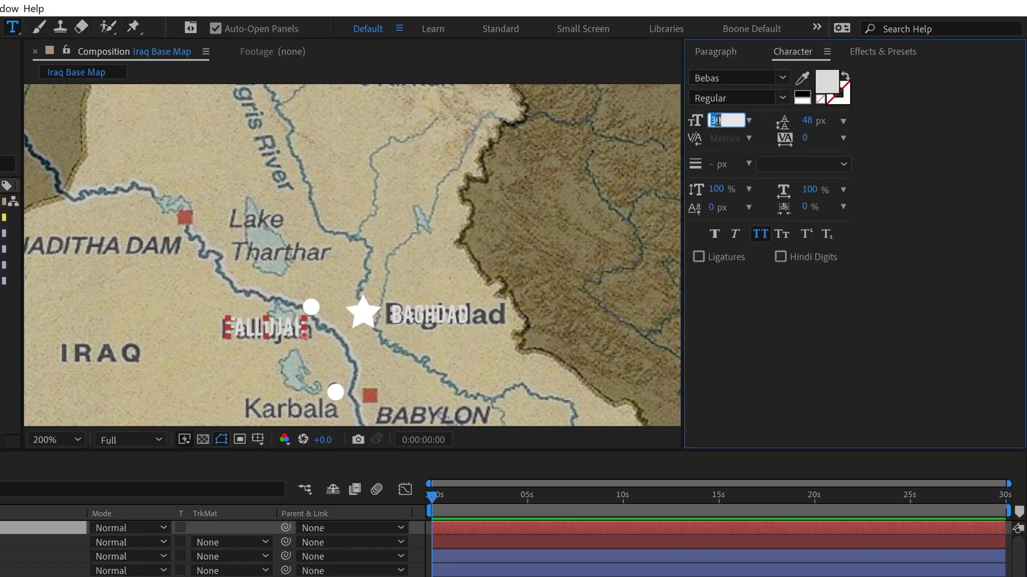
type("25")
key("KP_Enter")
Enlarge the BAGHDAD label to 40 px.
key("ctrl+Down")
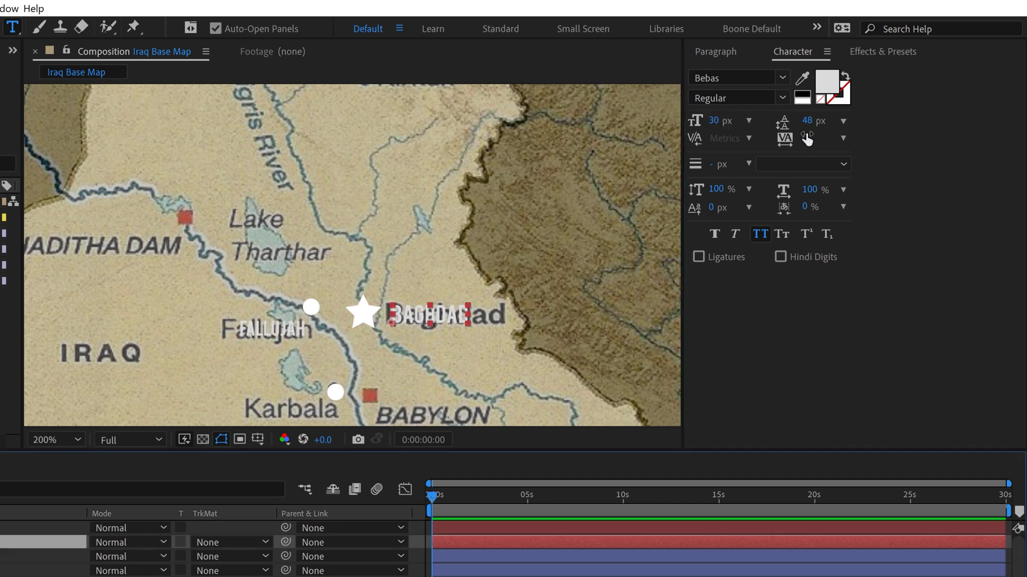
left_click(715, 119)
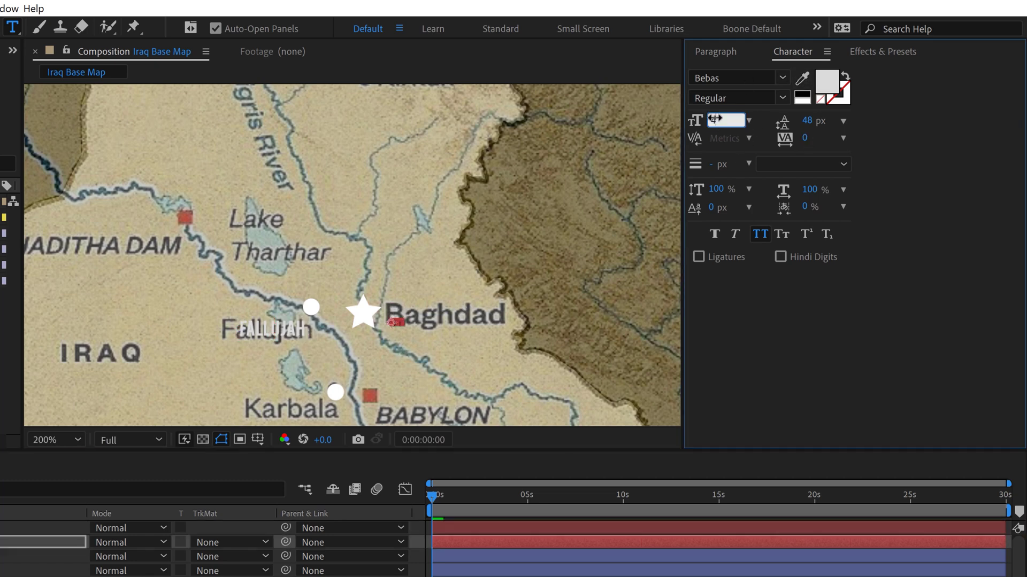
type("40")
key("KP_Enter")
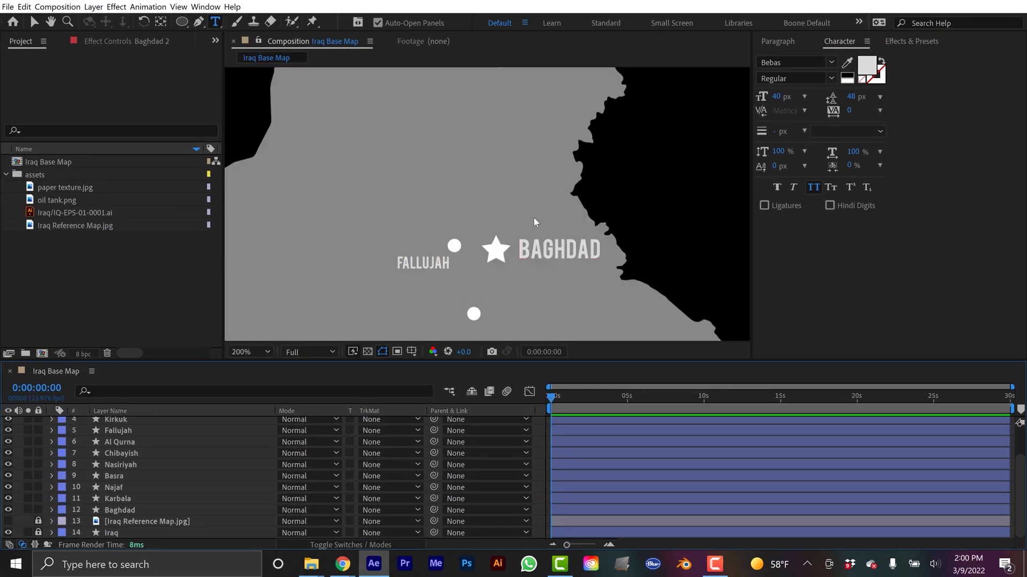
key("v")
key("comma")
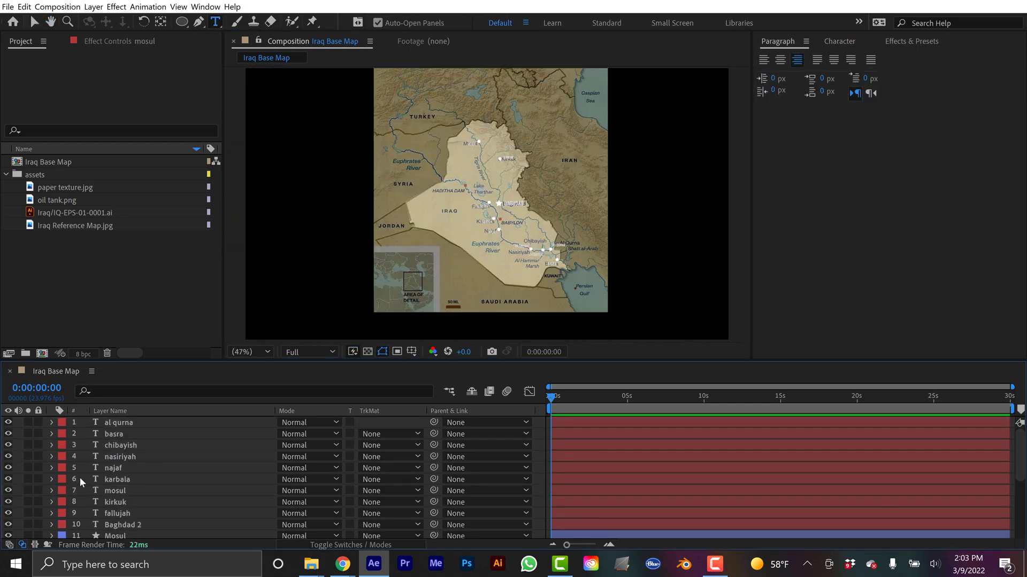
Hide Iraq Reference Map.jpg to view all labels and markers on the plain gray shape.
scroll(79, 479, "down", 5)
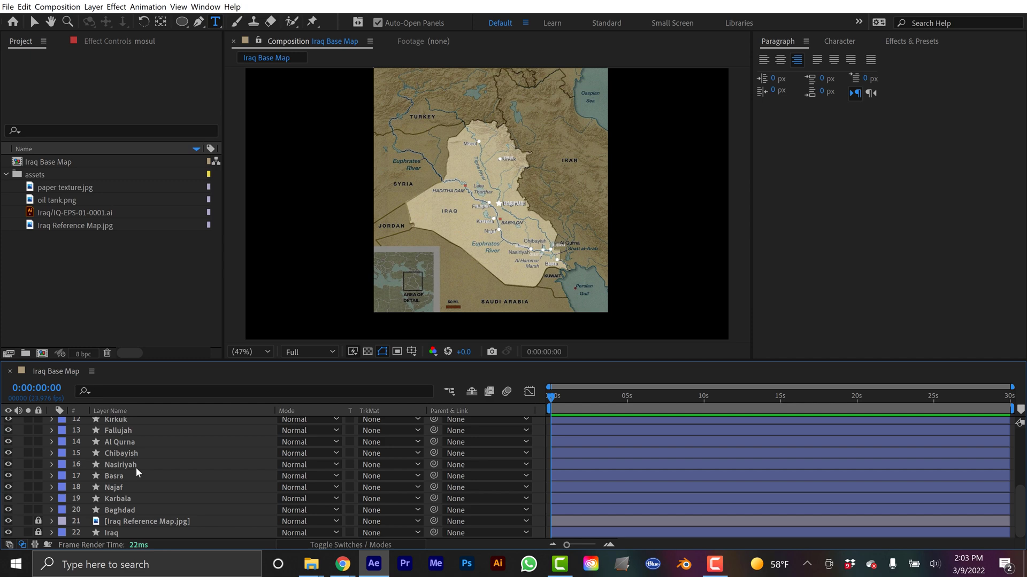
left_click(11, 522)
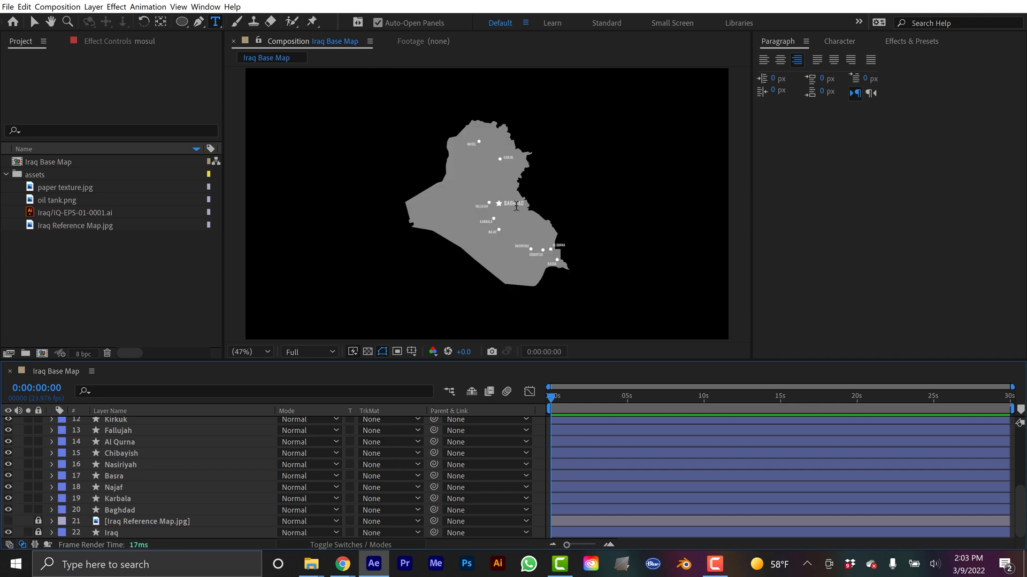
key("v")
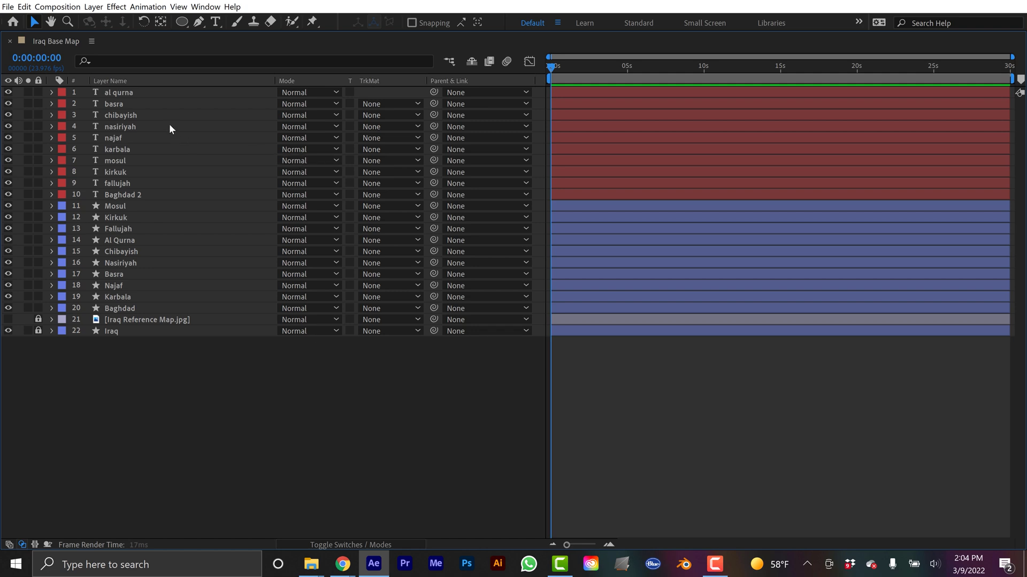
Precompose the ten city text layers into 'Cities - Text'.
left_click(123, 92)
left_click(114, 195, "shift")
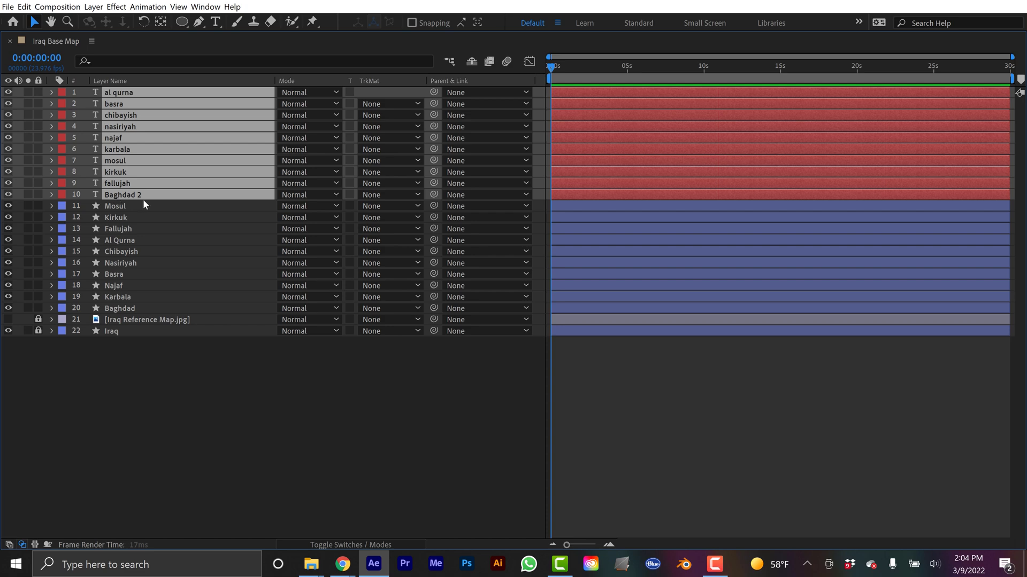
key("ctrl+shift+c")
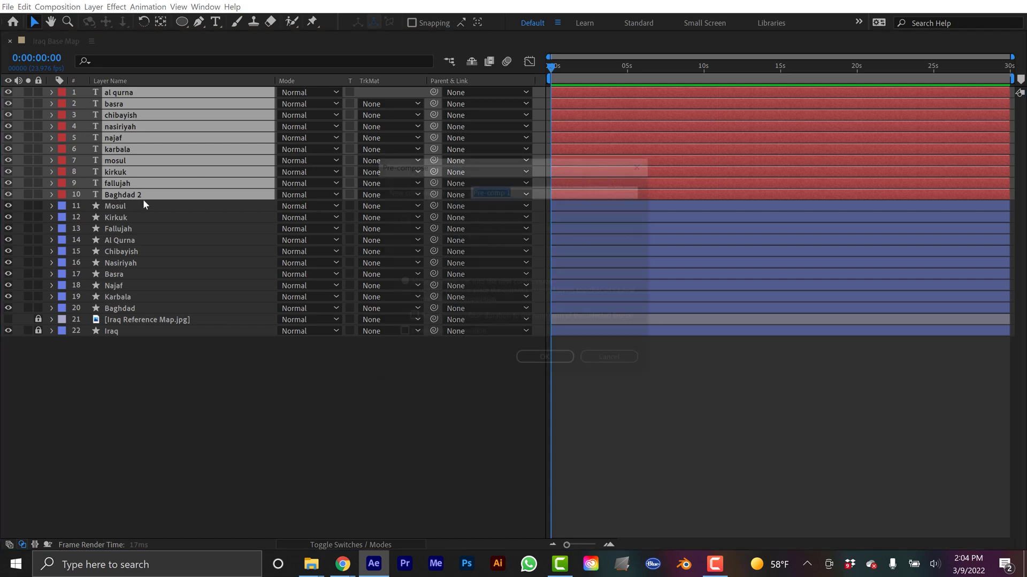
type("Cities ")
type("-")
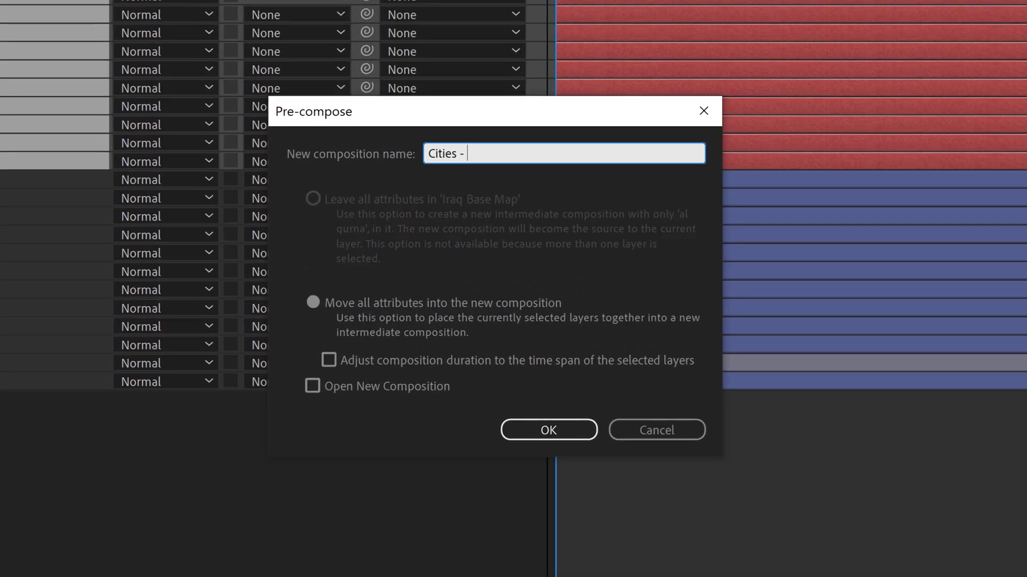
type(" Text")
left_click(549, 430)
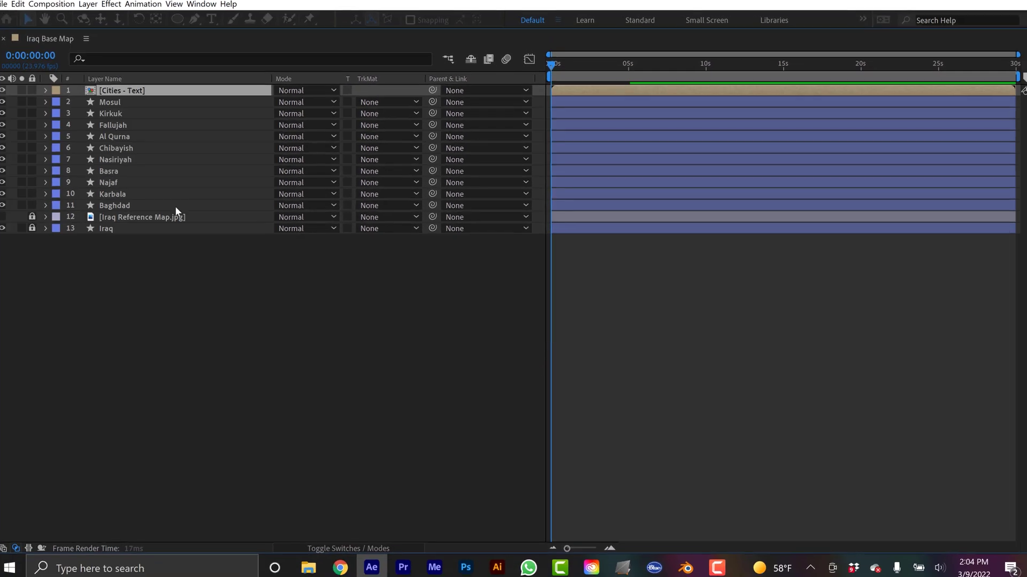
Select the marker layers from Mosul through Baghdad.
left_click(114, 105)
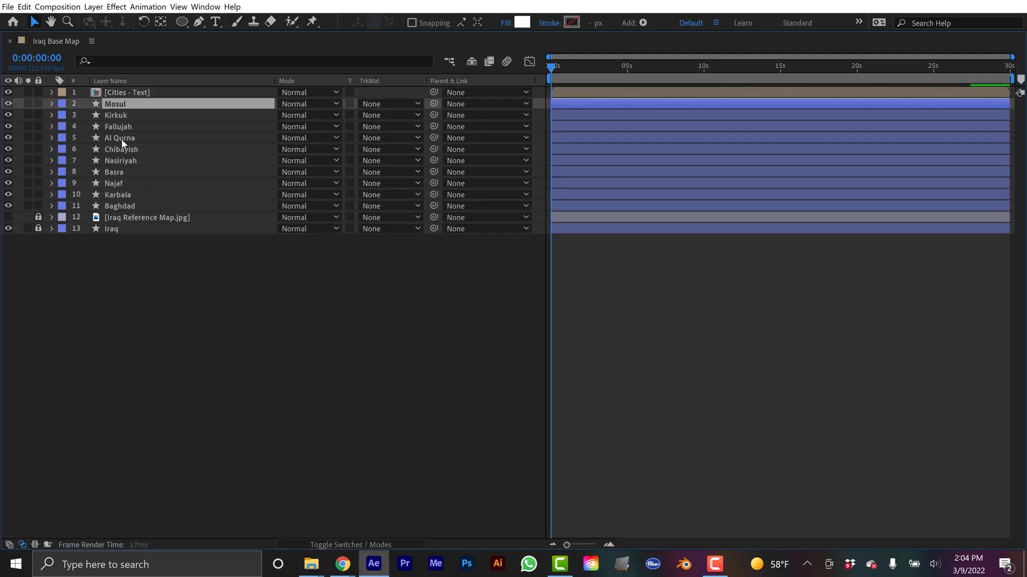
left_click(113, 192, "shift")
left_click(123, 207, "shift")
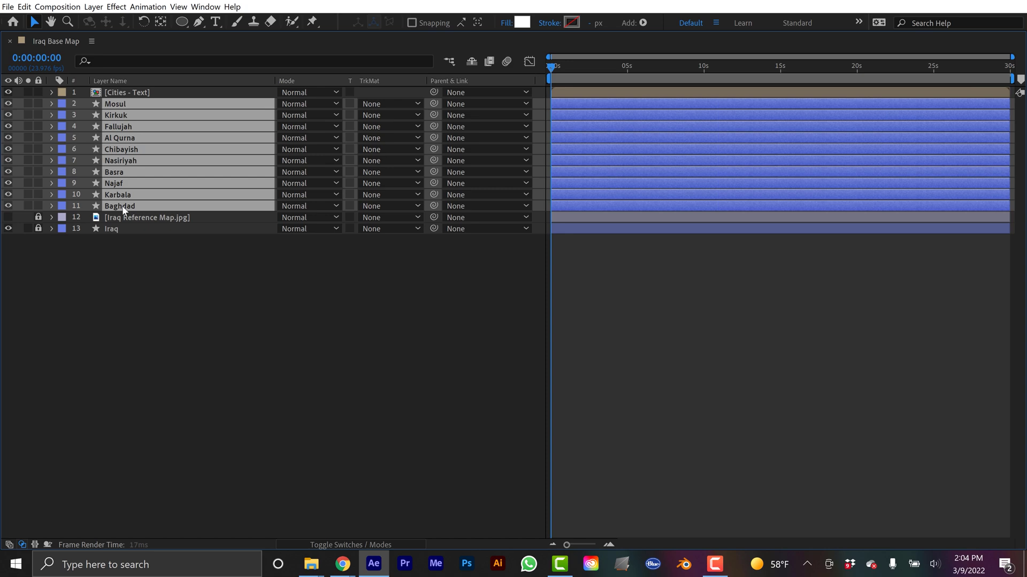
Precompose the selected markers into 'Cities - Markers'.
key("ctrl+shift+c")
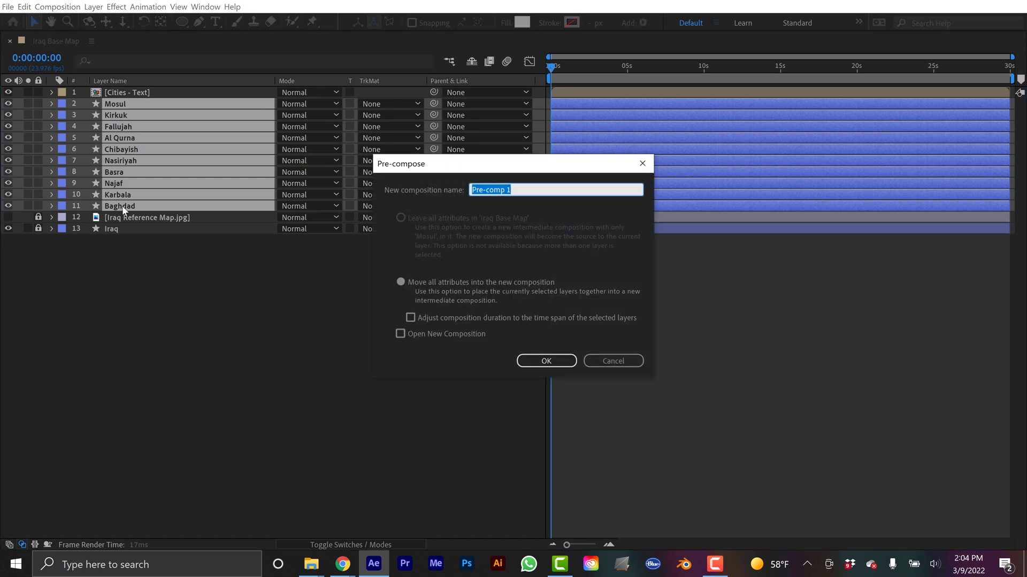
type("Cities - Markers")
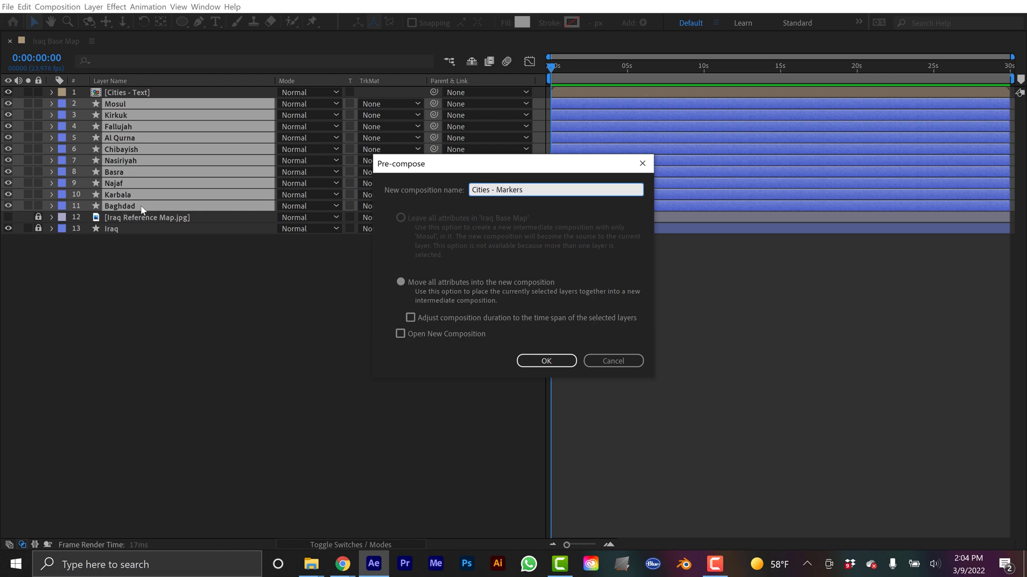
key("Return")
Restore the workspace and toggle the Cities - Text visibility off and back on.
key("grave")
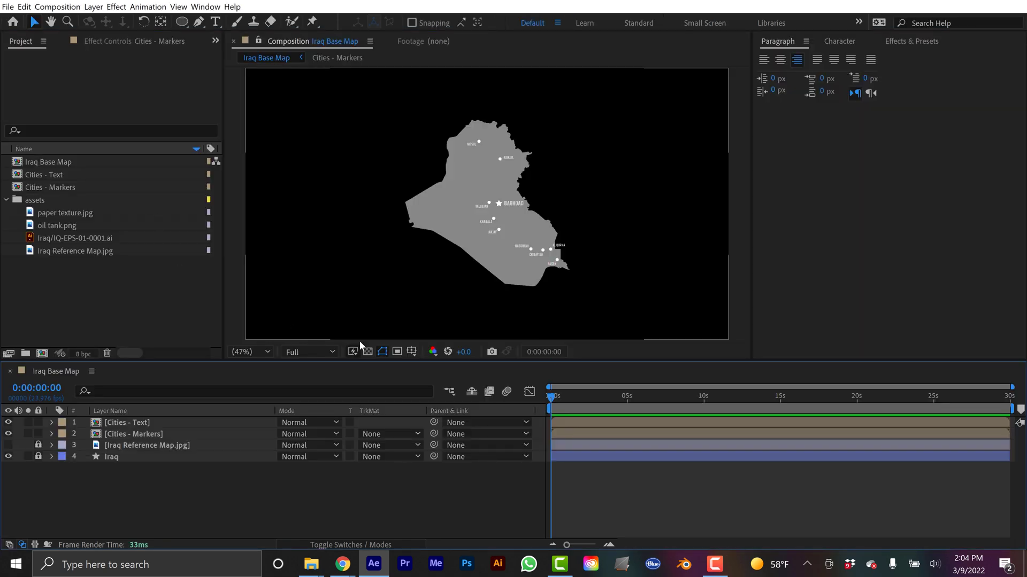
left_click(8, 422)
left_click(8, 423)
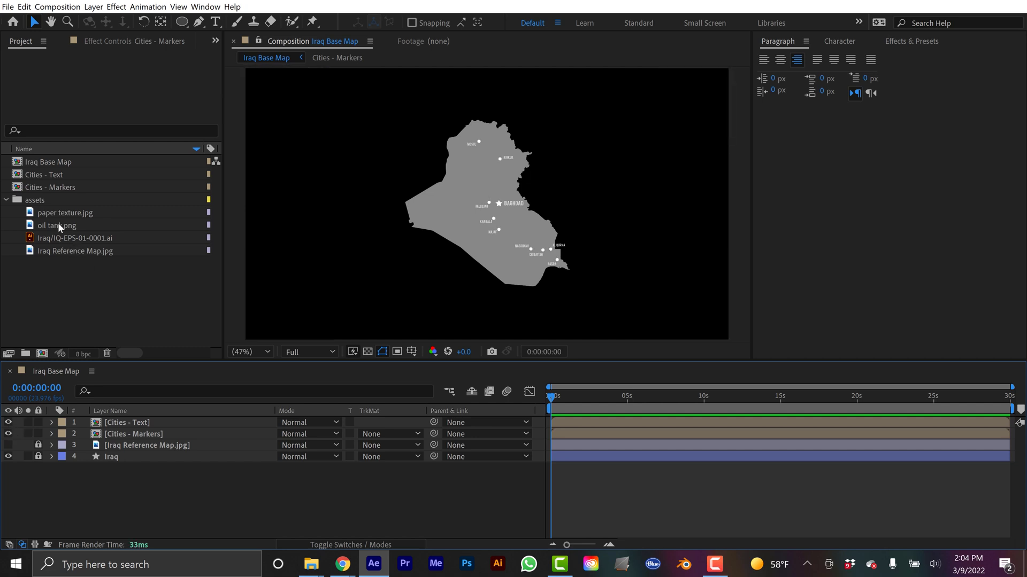
Add paper texture.jpg as the bottom layer and lock both city precomps.
left_click_drag(56, 217, 114, 486)
scroll(579, 172, "down", 2)
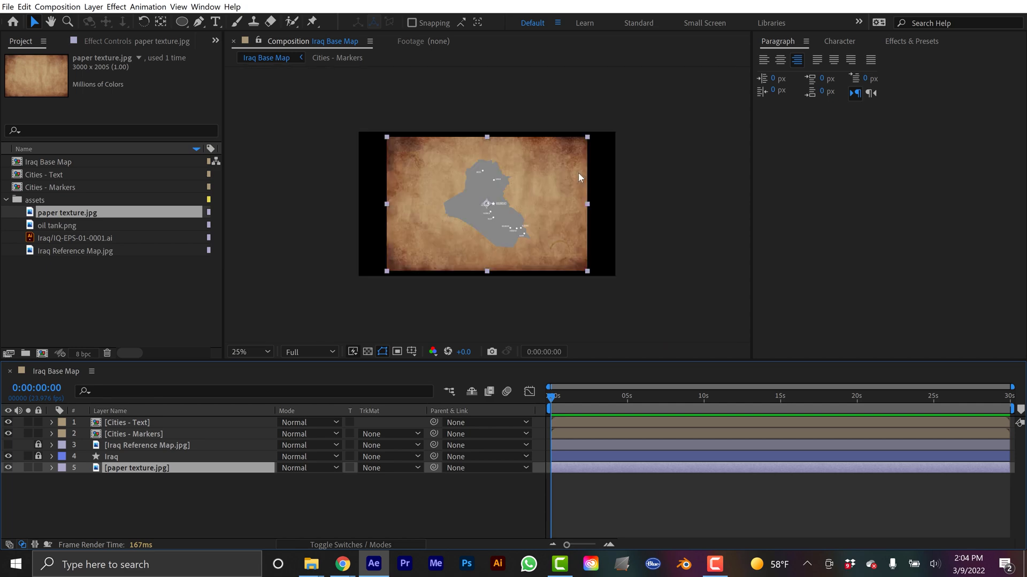
left_click(588, 267)
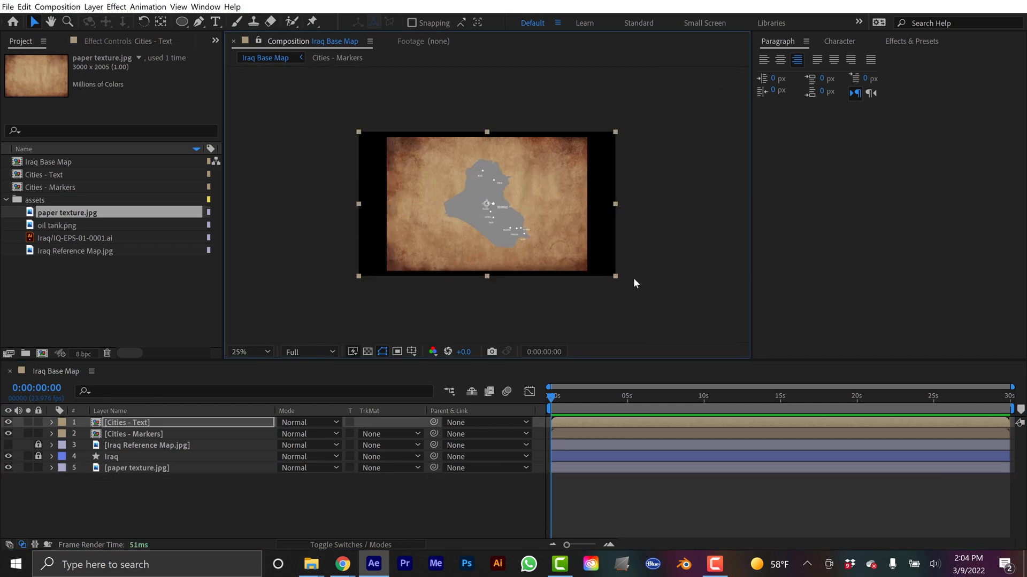
left_click(38, 423)
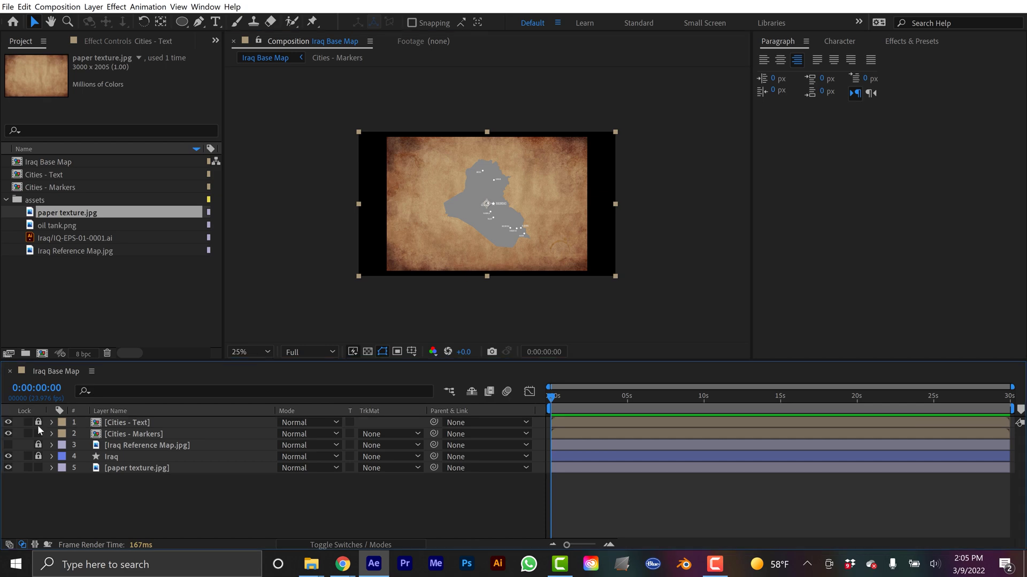
left_click(38, 433)
Try enlarging the paper texture beyond the frame, then undo it.
left_click(580, 270)
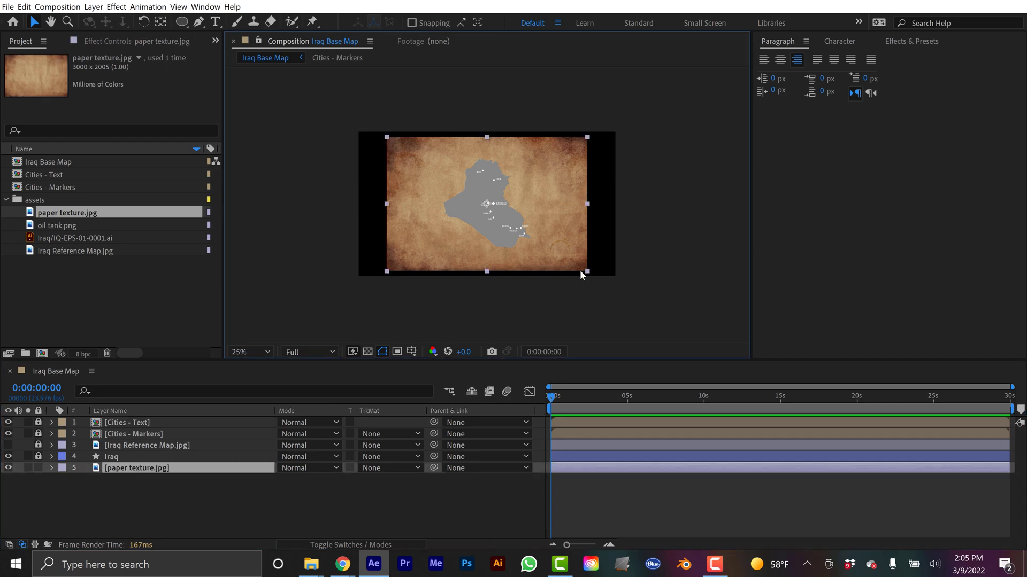
left_click_drag(587, 275, 632, 291)
key("ctrl+z")
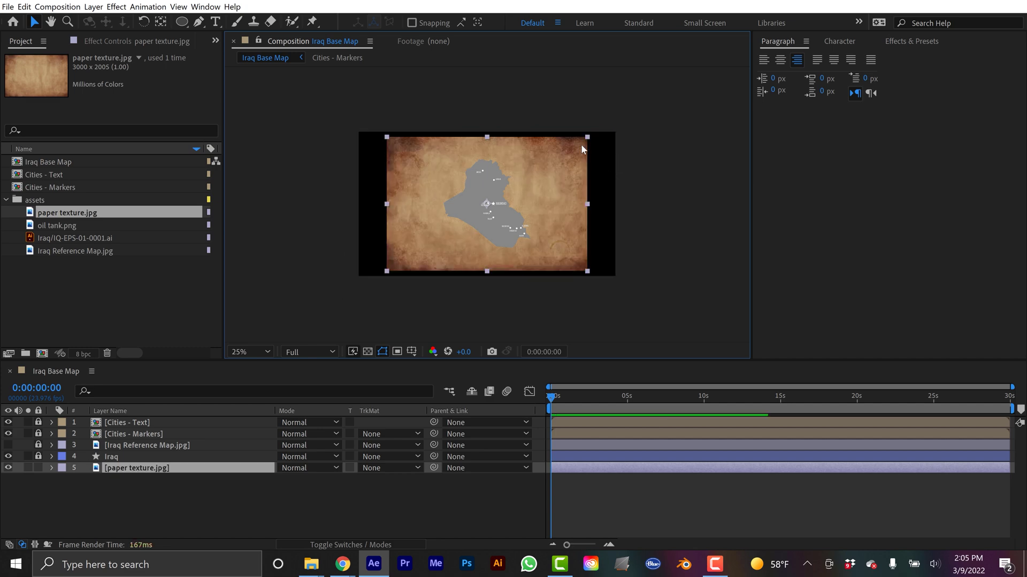
Apply Transform > Fit to Comp Width to the paper texture layer.
right_click(564, 184)
mouse_move(596, 235)
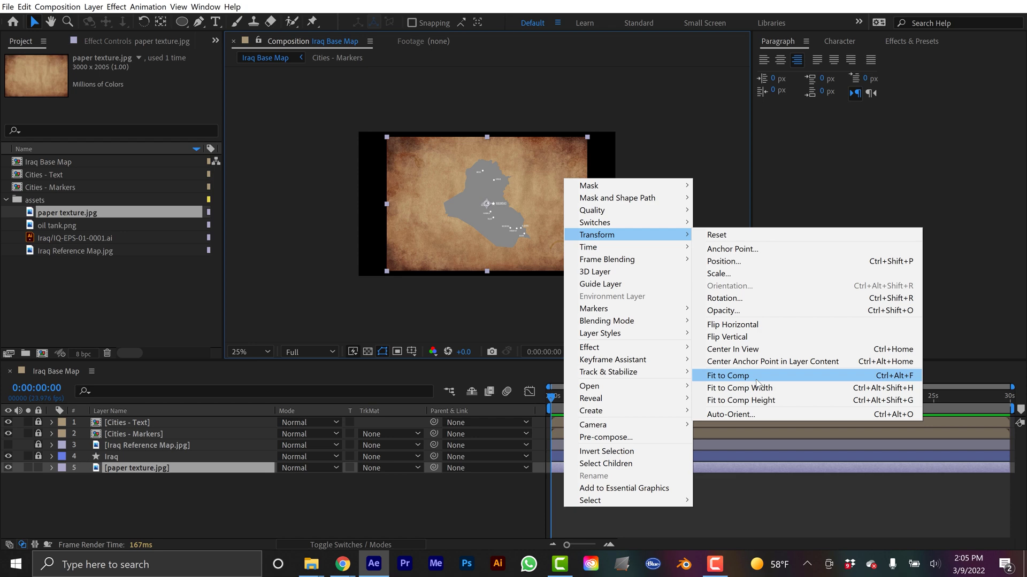
left_click(755, 387)
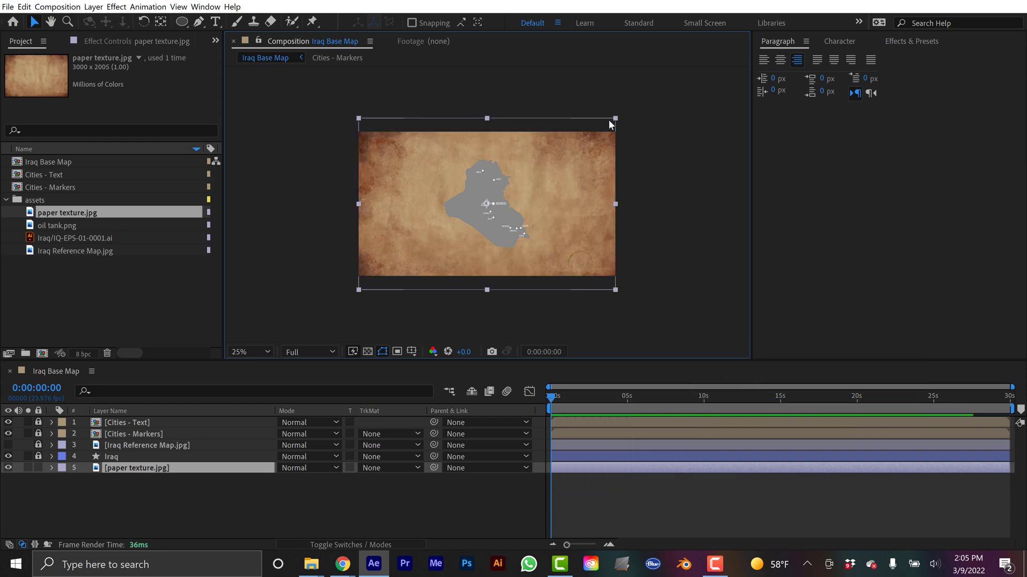
left_click(325, 501)
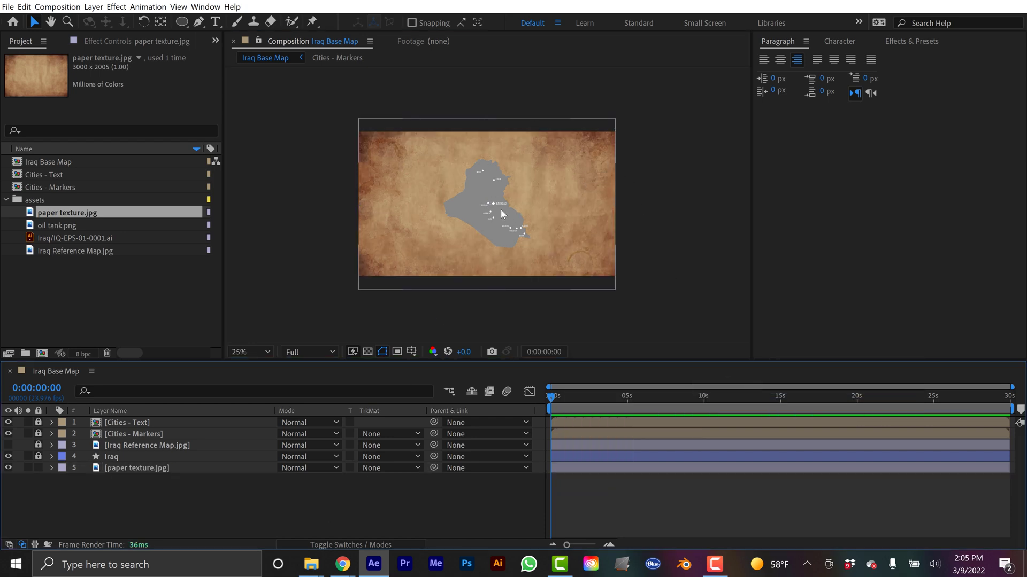
scroll(502, 213, "up", 2)
scroll(492, 207, "up", 2)
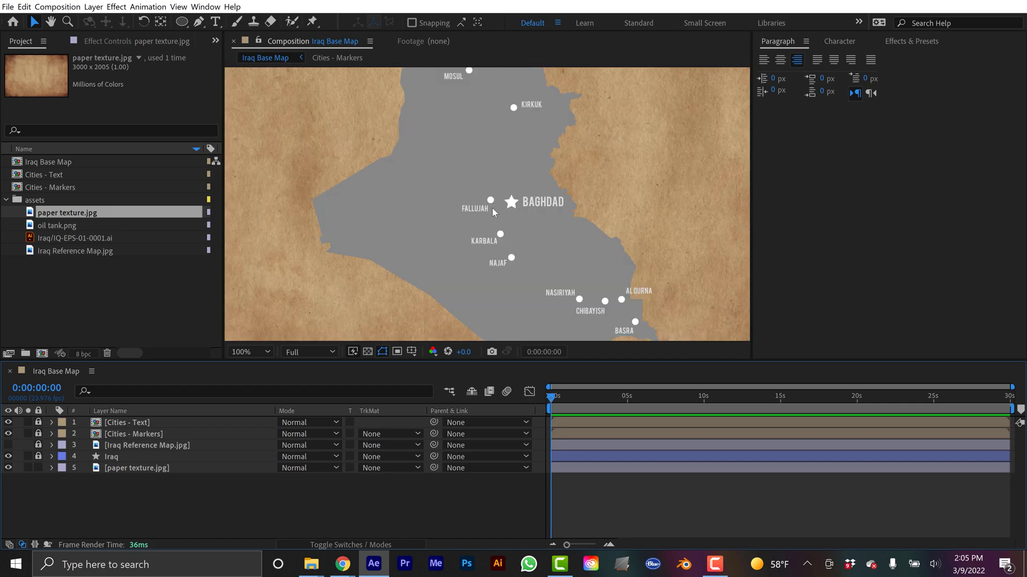
scroll(492, 207, "down", 2)
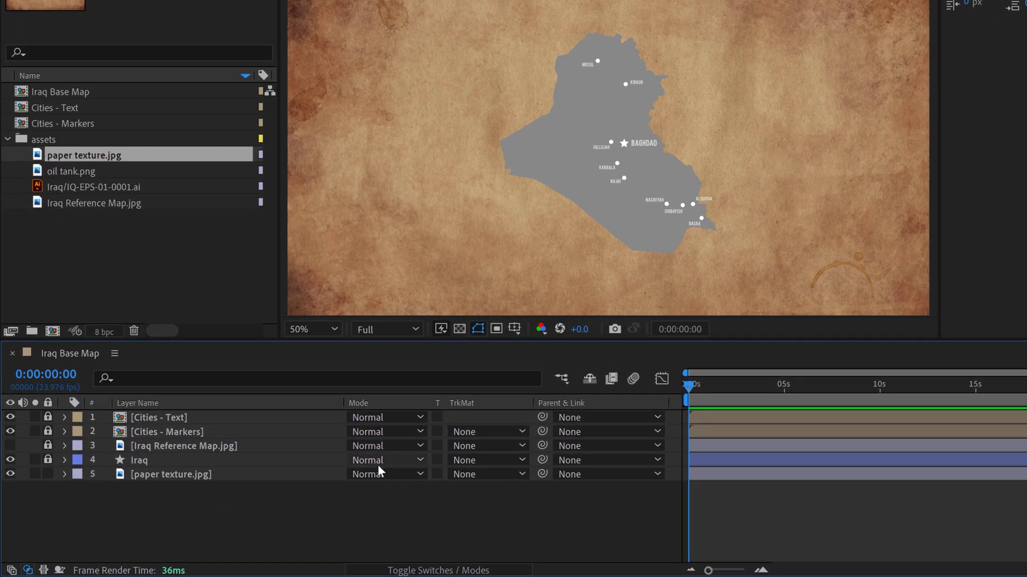
Unlock the Iraq map layer and rename it Iraq Country.
left_click(436, 571)
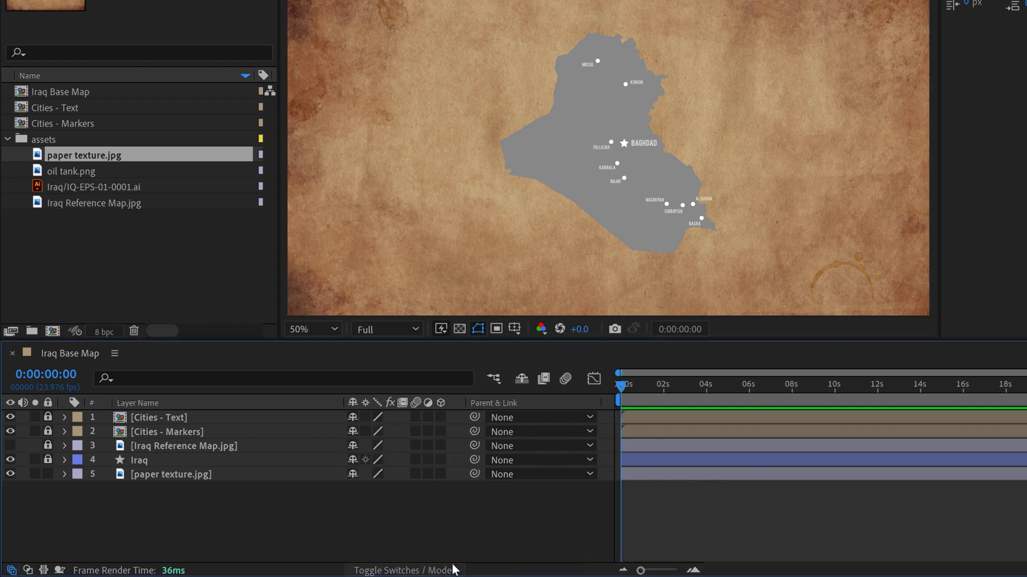
left_click(436, 571)
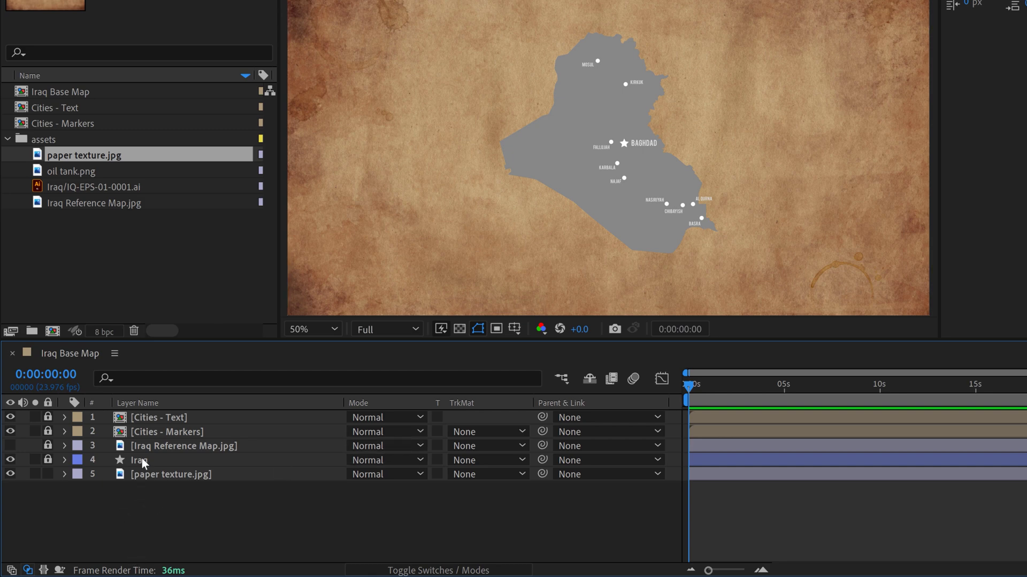
left_click(48, 460)
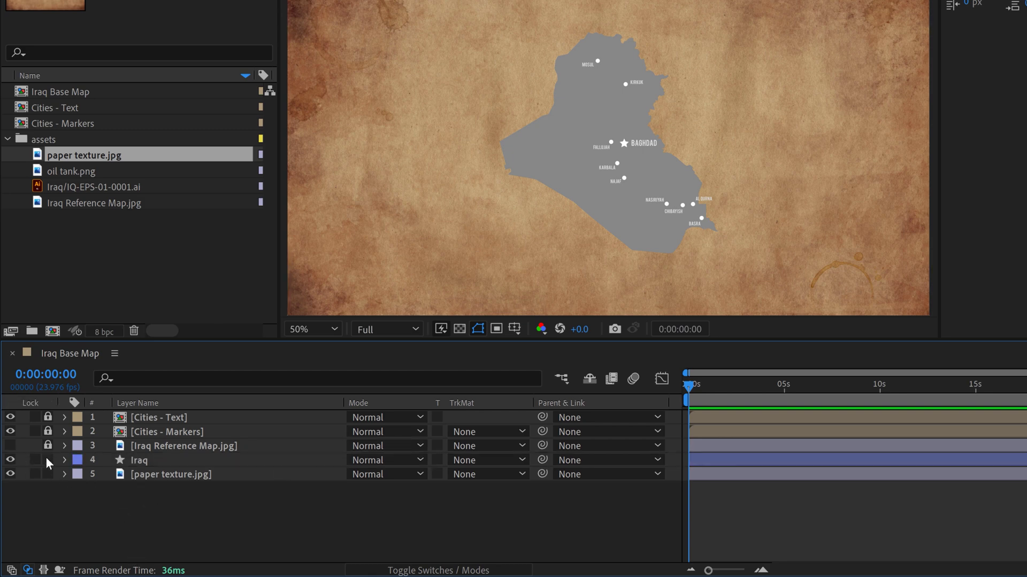
left_click(149, 458)
left_click(148, 457)
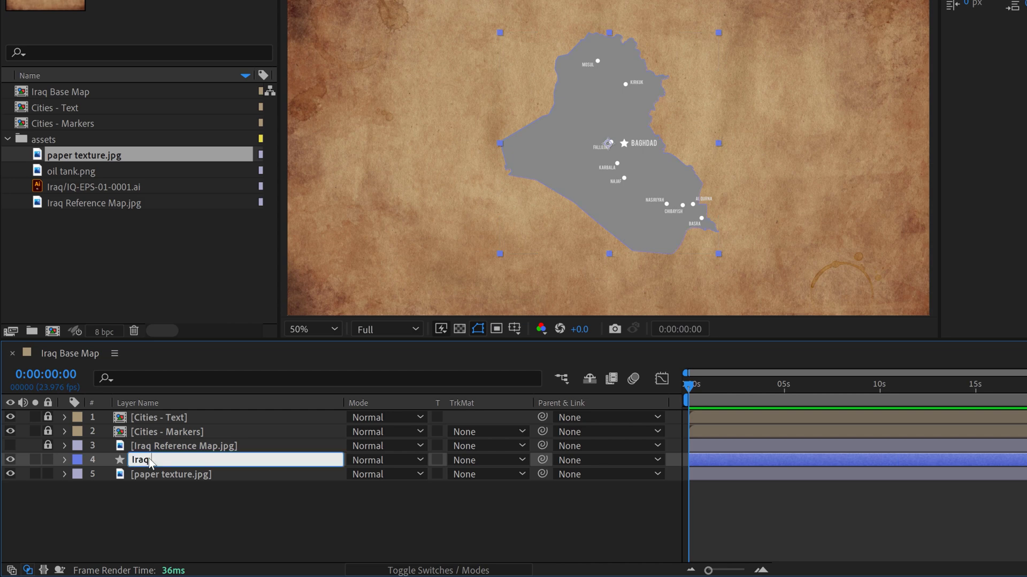
type("Country")
key("Return")
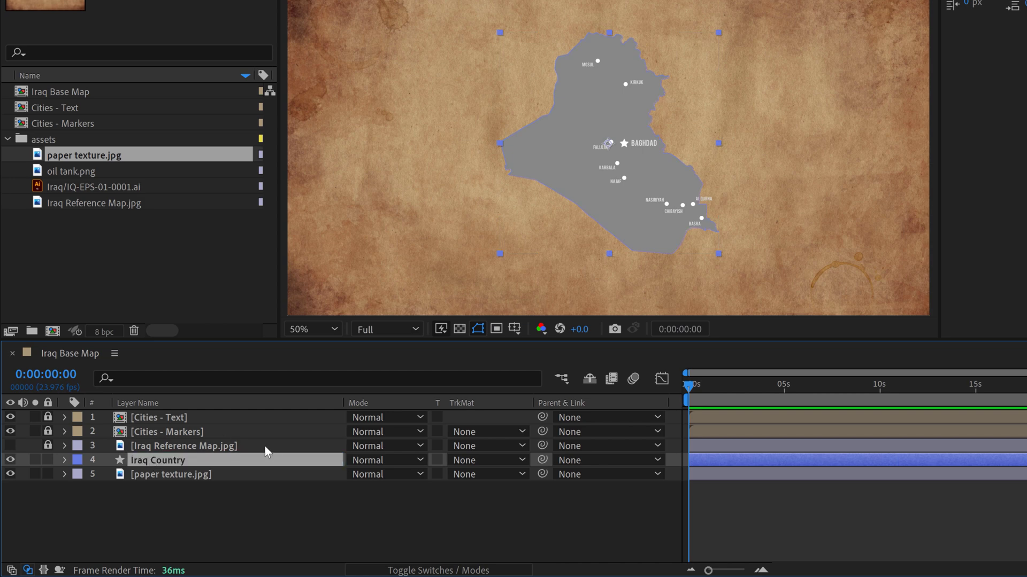
Set Iraq Country's blend mode to Overlay.
left_click(377, 460)
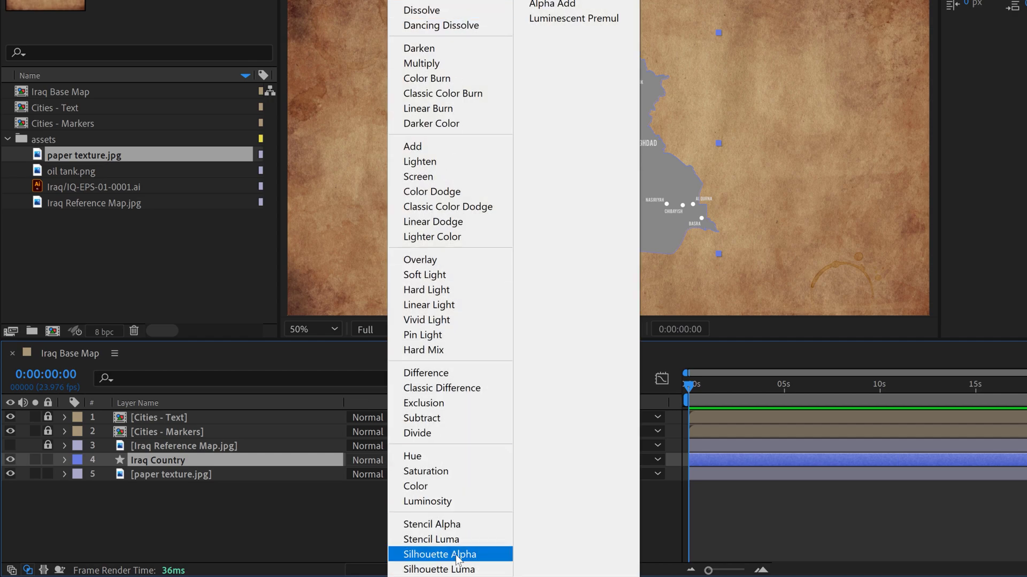
left_click(432, 260)
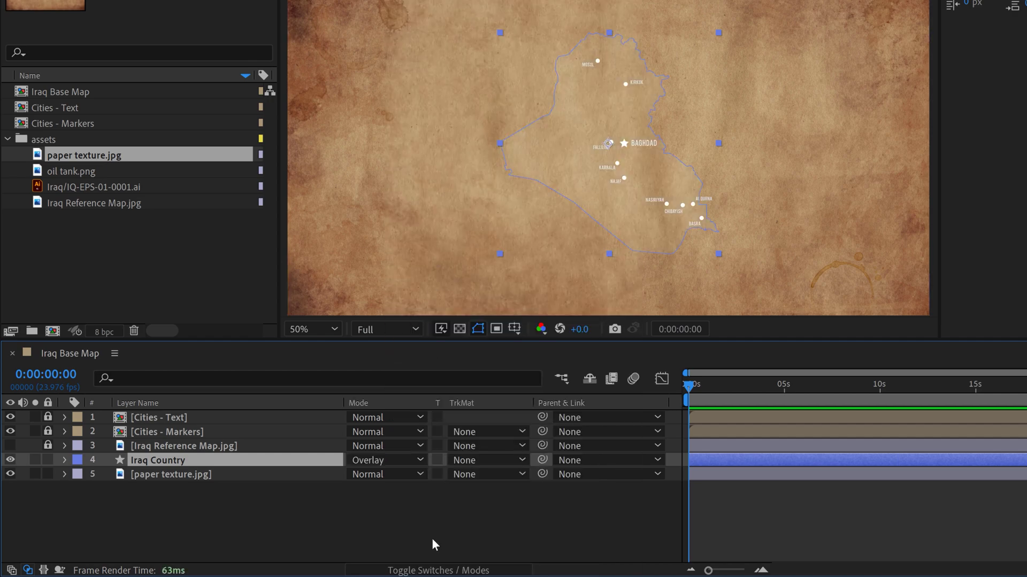
left_click(269, 558)
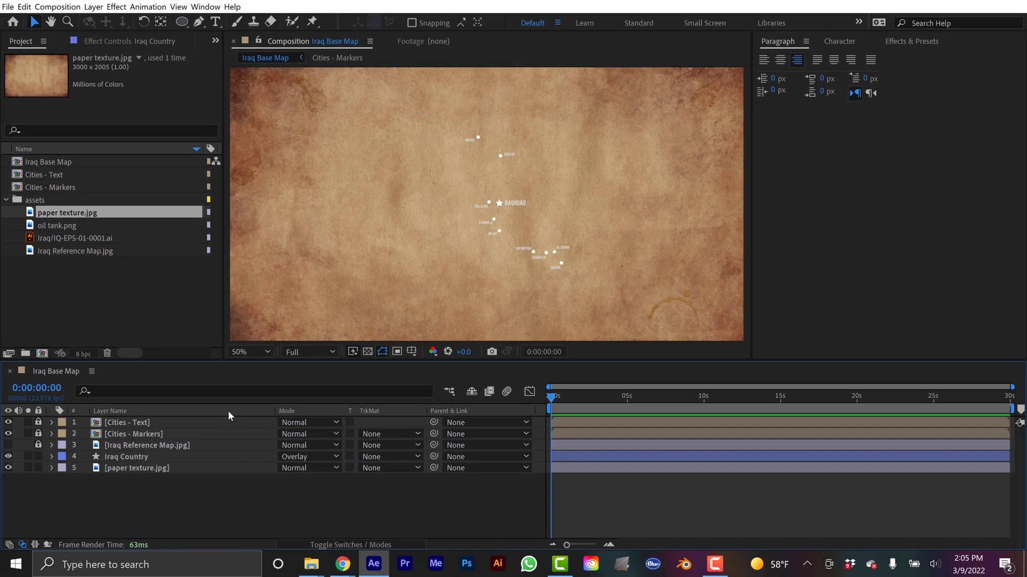
left_click(126, 455)
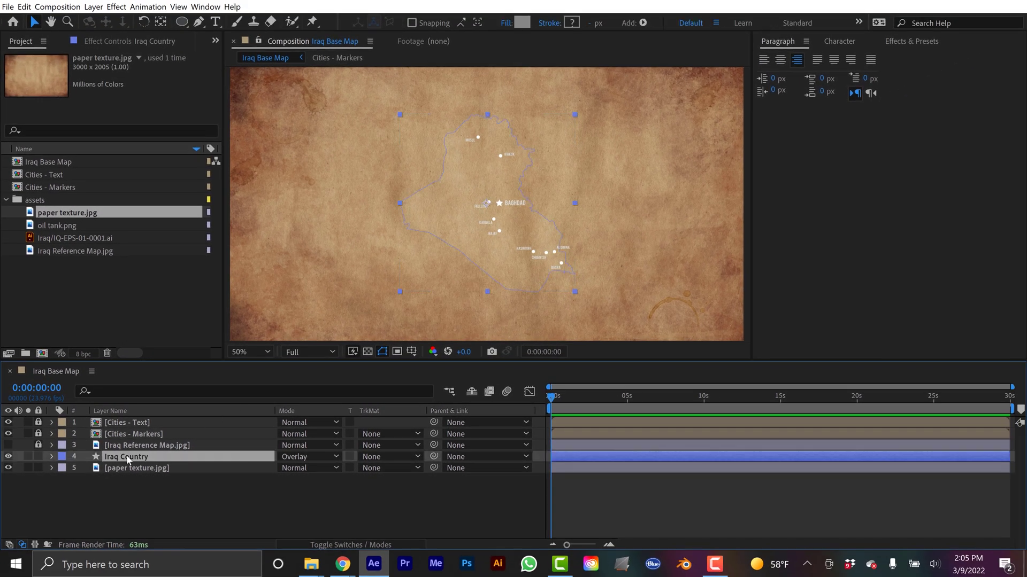
Change the Iraq Country shape fill to near-black 202020 and check the result.
left_click(525, 23)
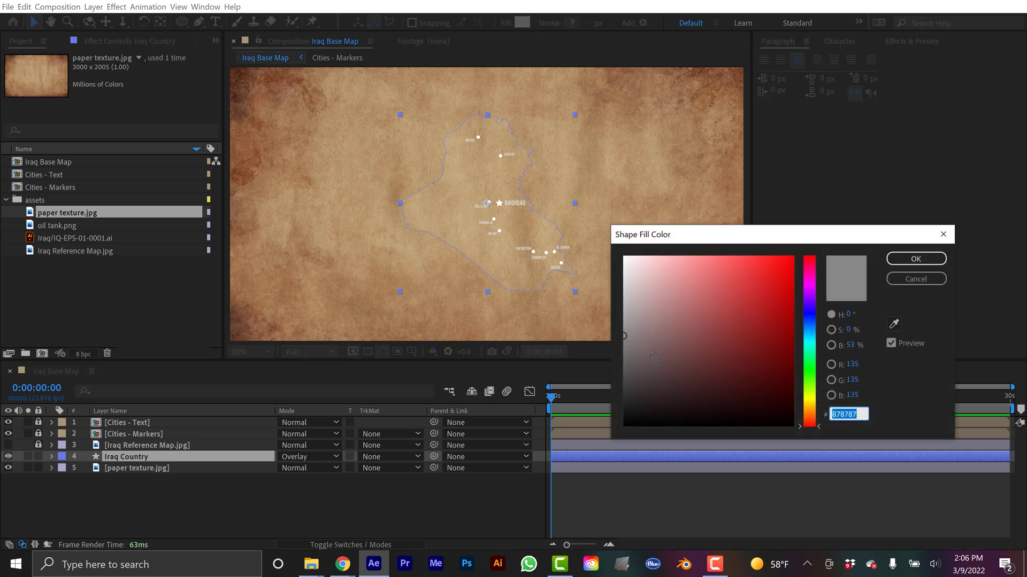
left_click(623, 353)
left_click_drag(620, 362, 623, 427)
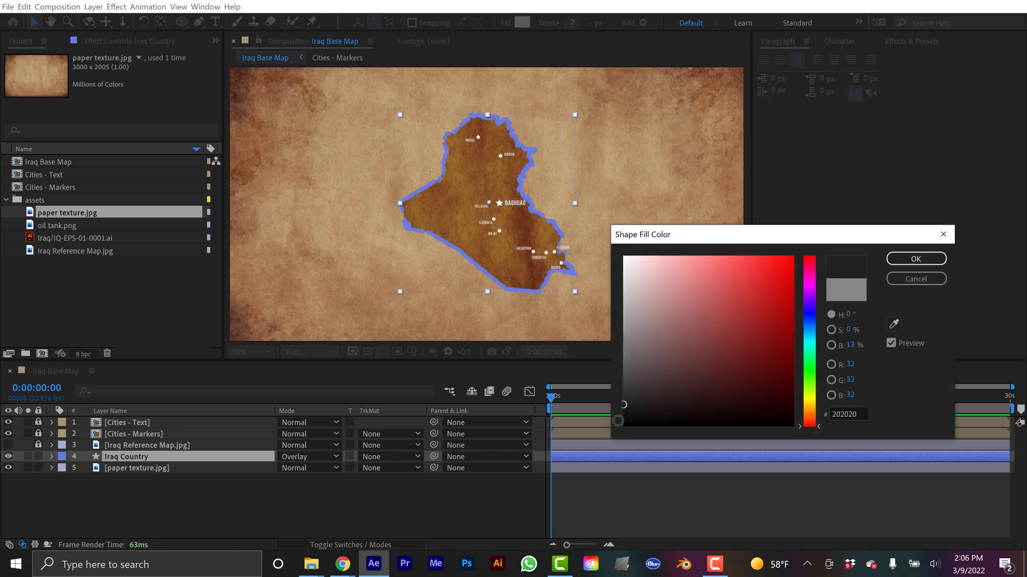
left_click(898, 260)
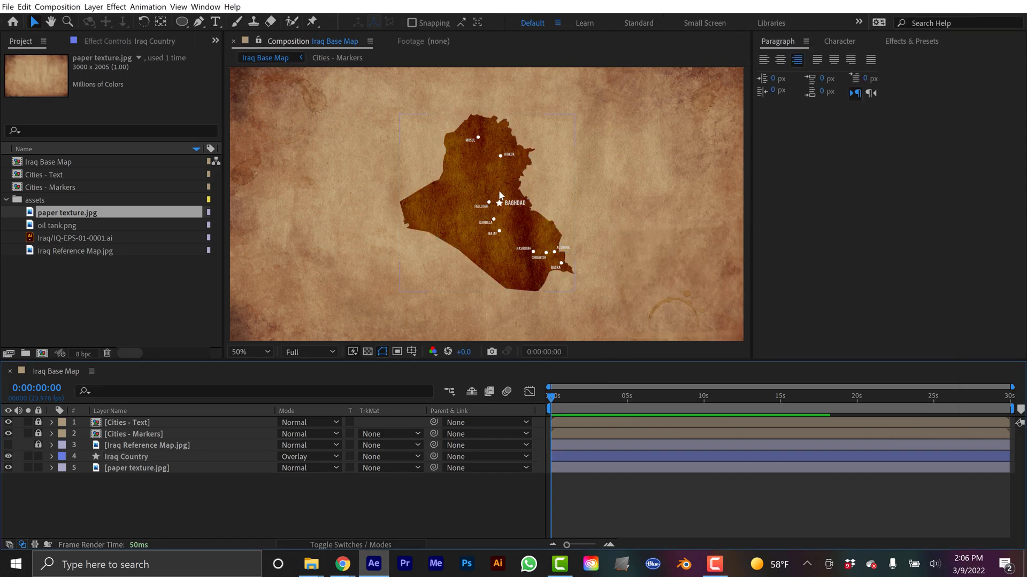
key("period")
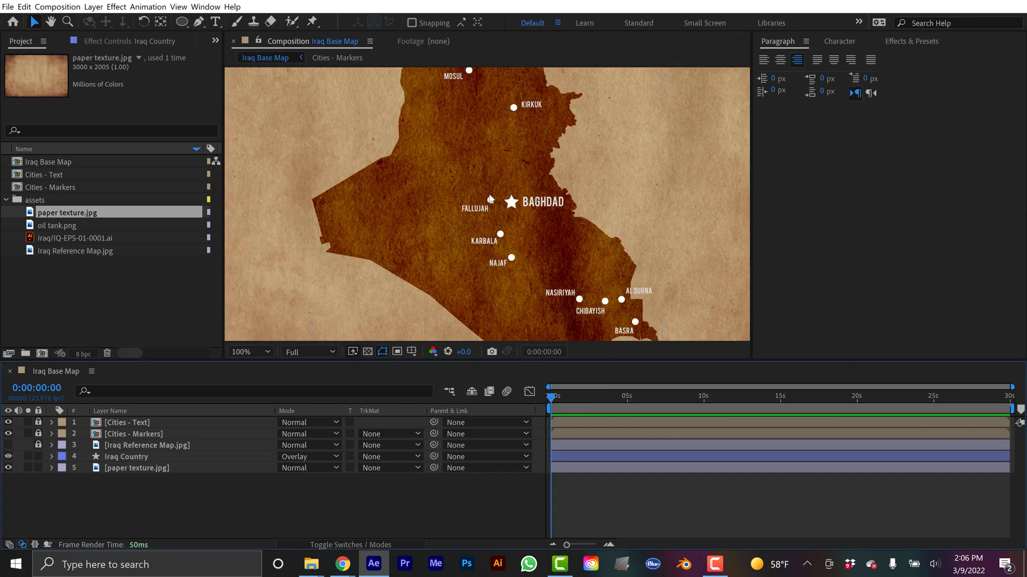
key("comma")
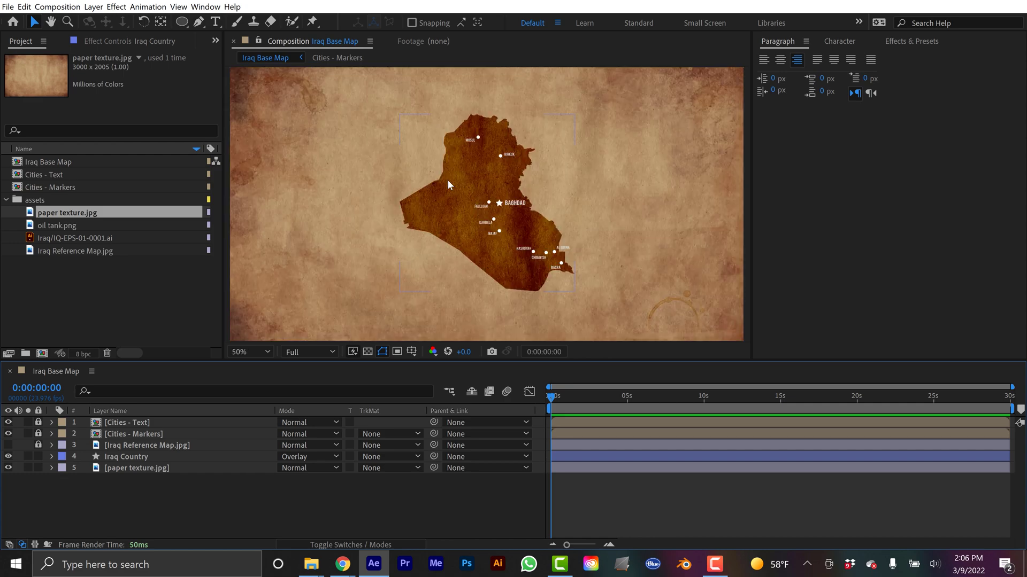
key("comma")
Set the blend mode of the Cities - Text and Cities - Markers layers to Overlay.
key("period")
left_click(146, 423)
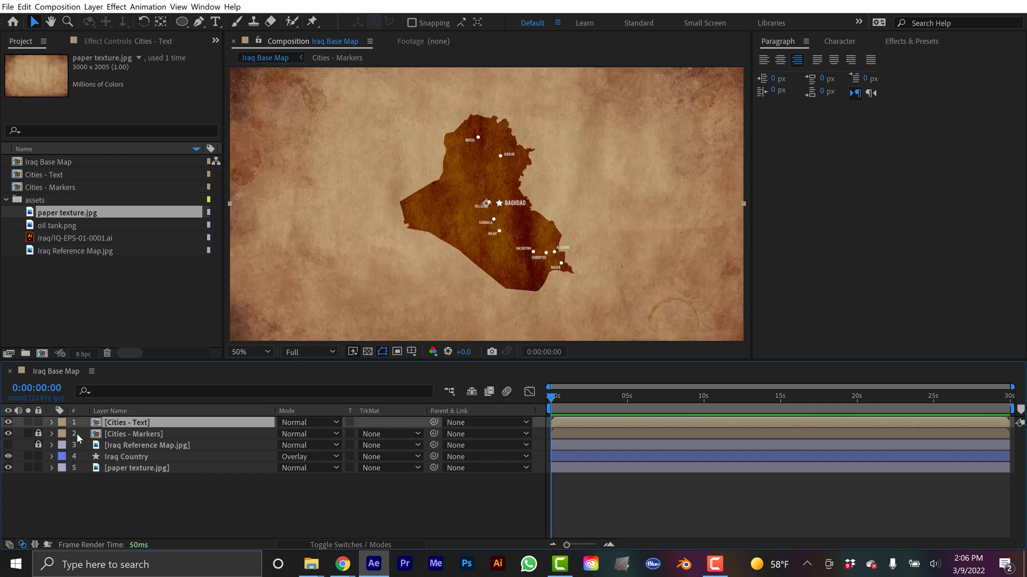
left_click(122, 433, "shift")
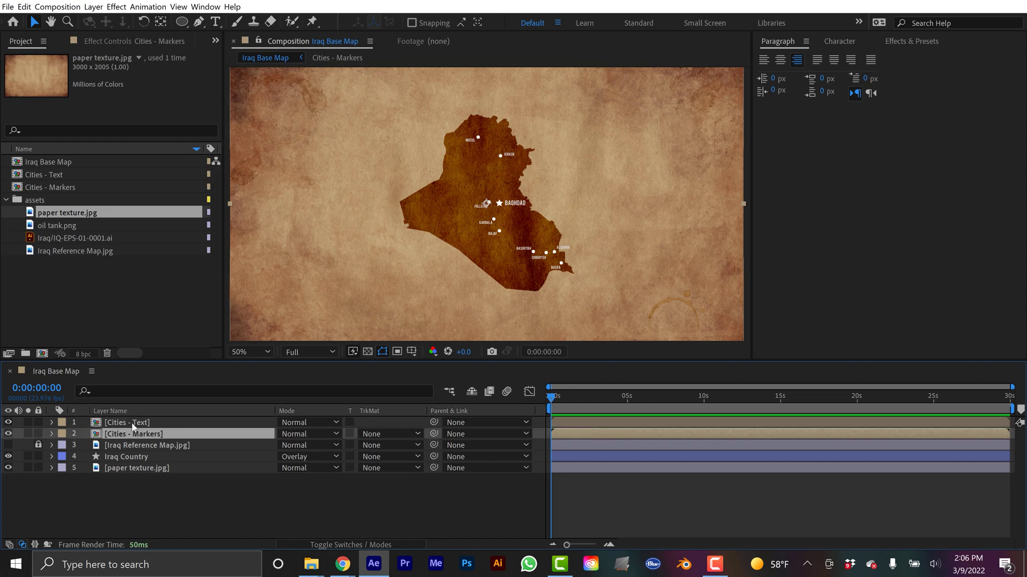
left_click(296, 423)
left_click(335, 296)
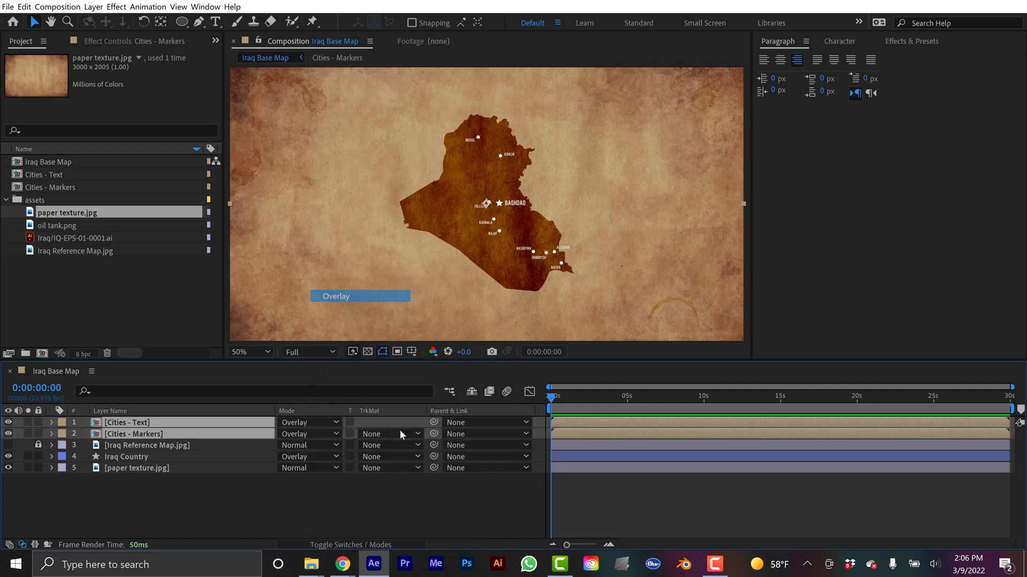
left_click(345, 502)
left_click(130, 423)
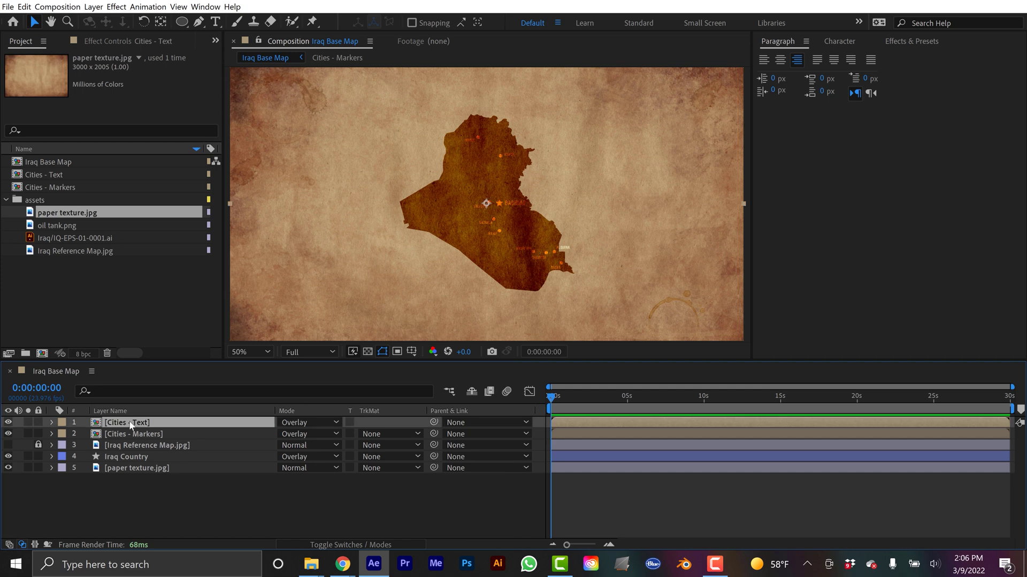
Apply the Fill effect from Effects & Presets to the Cities - Text layer.
left_click(911, 42)
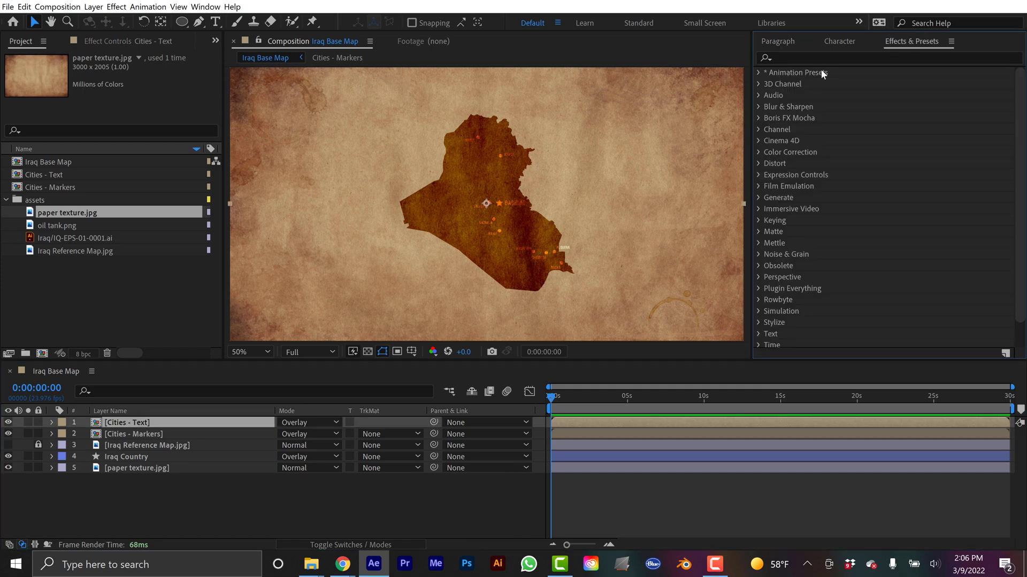
left_click(824, 57)
type("fill")
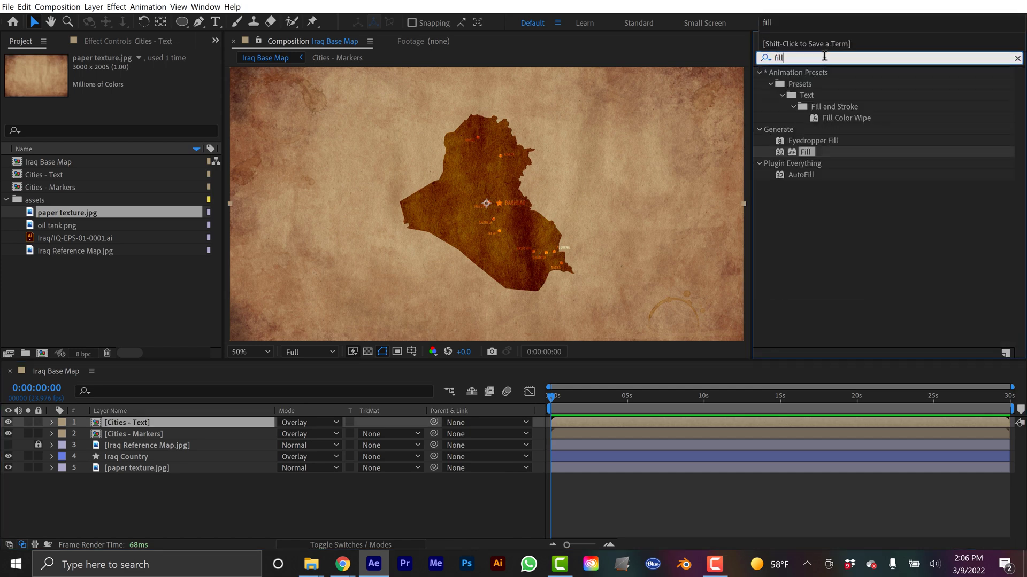
left_click_drag(804, 152, 136, 425)
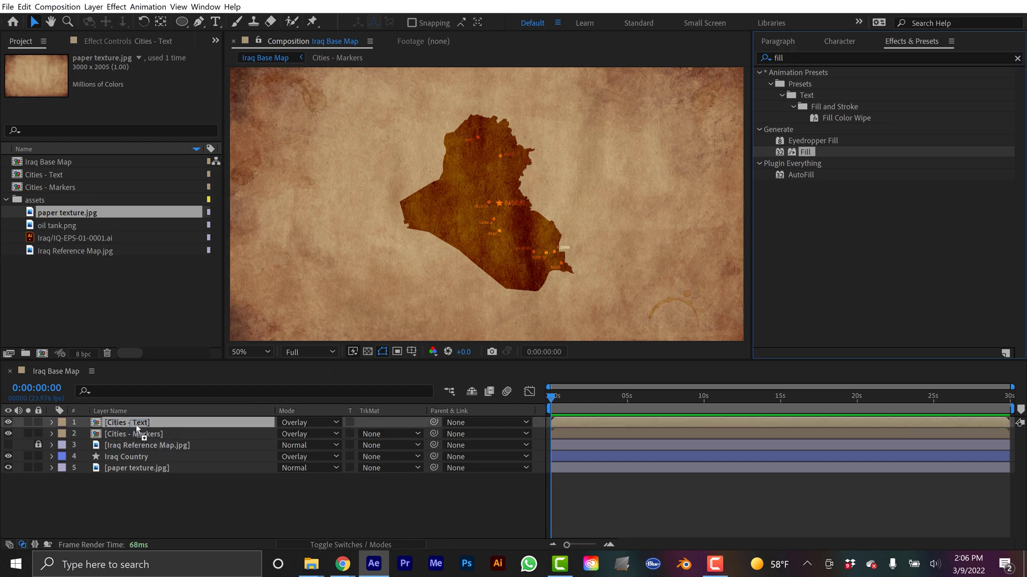
key("period")
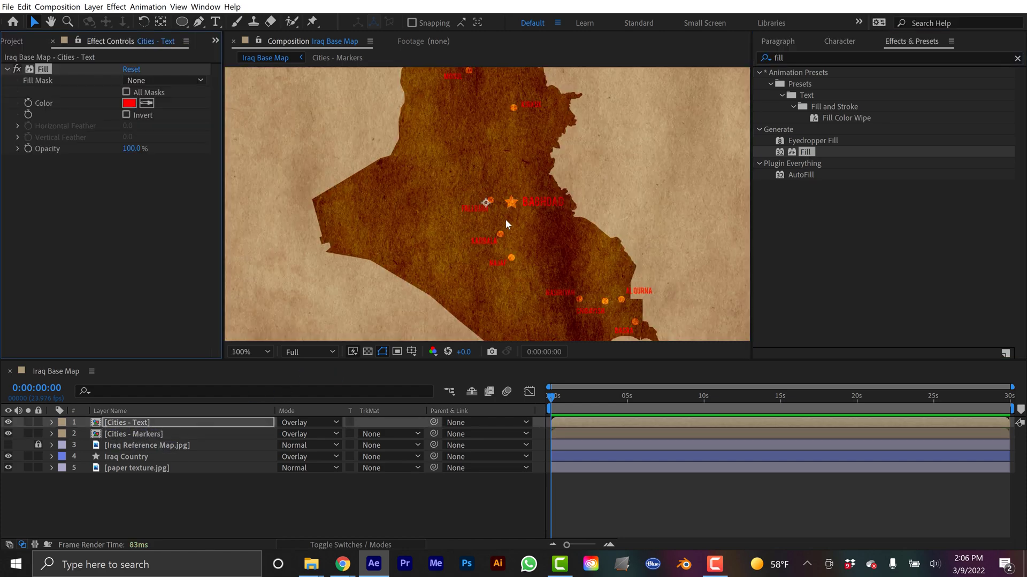
Preview white and near-black fill colours, cancel the change, and delete the Fill effect.
left_click(129, 103)
left_click_drag(709, 241, 730, 249)
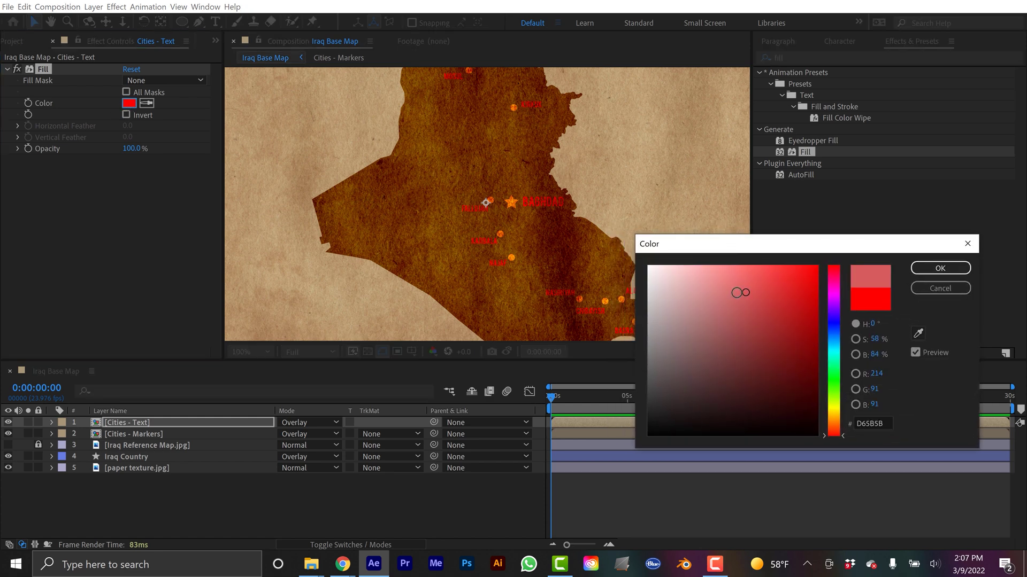
mouse_move(745, 293)
left_mouse_down()
mouse_move(691, 325)
mouse_move(647, 321)
mouse_move(642, 270)
mouse_move(620, 264)
mouse_move(617, 436)
mouse_move(598, 240)
left_mouse_up()
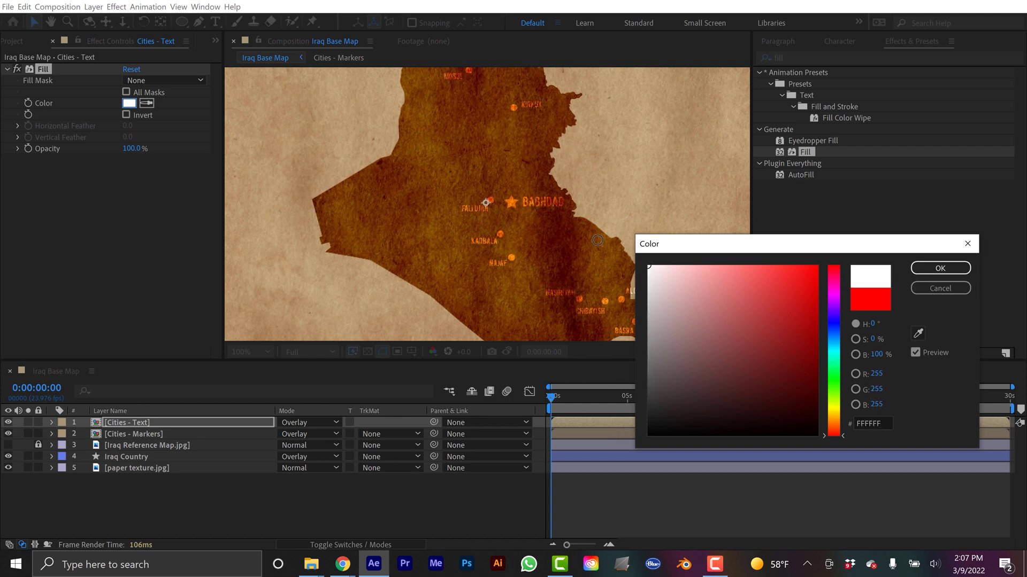
mouse_move(589, 284)
left_mouse_down()
mouse_move(585, 431)
mouse_move(580, 214)
left_mouse_up()
left_click(941, 287)
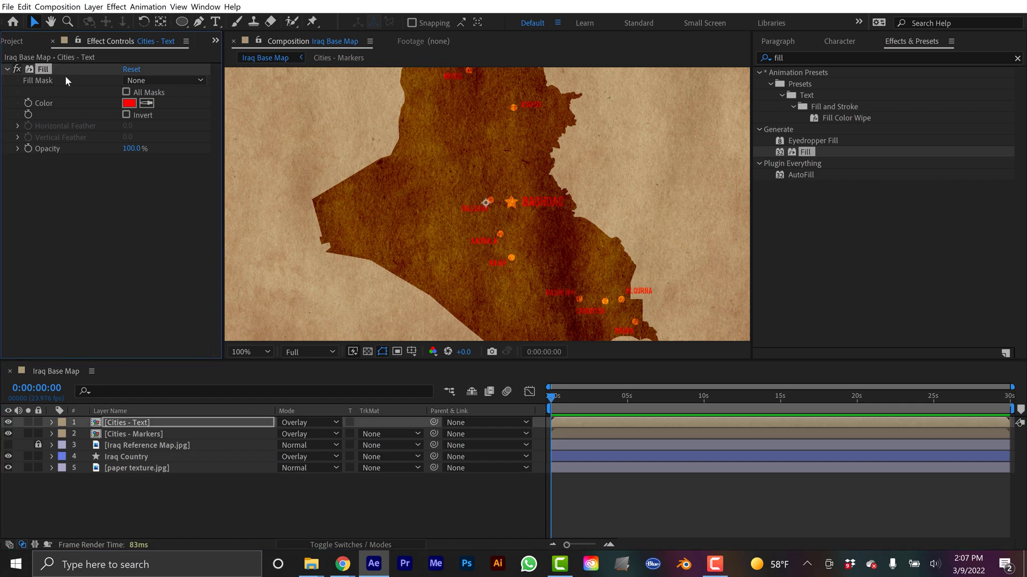
key("Delete")
scroll(566, 214, "down", 2)
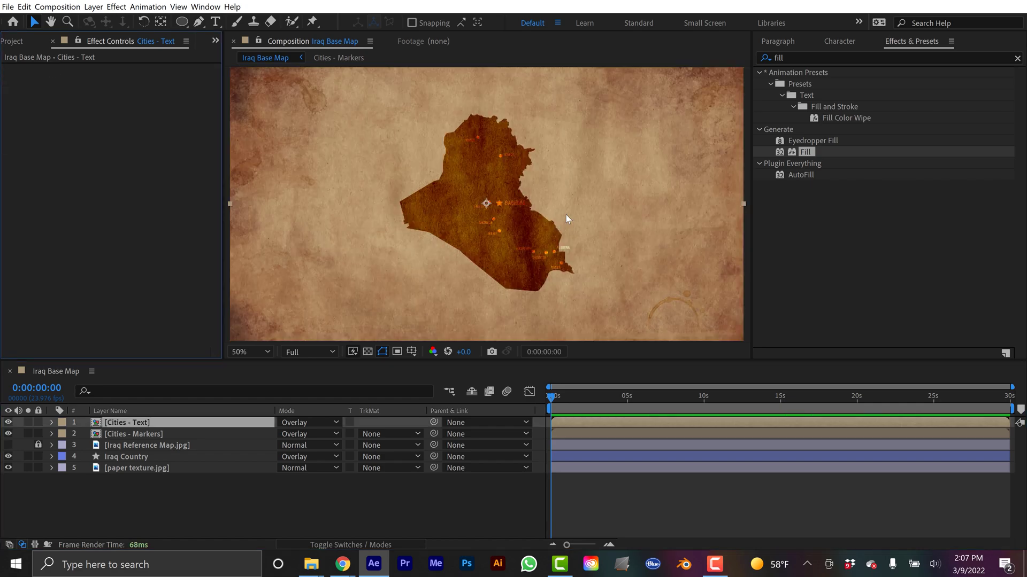
scroll(530, 199, "up", 2)
scroll(531, 199, "down", 2)
Set the Iraq Country layer's Opacity to 80% and fit the composition in view.
left_click(135, 457)
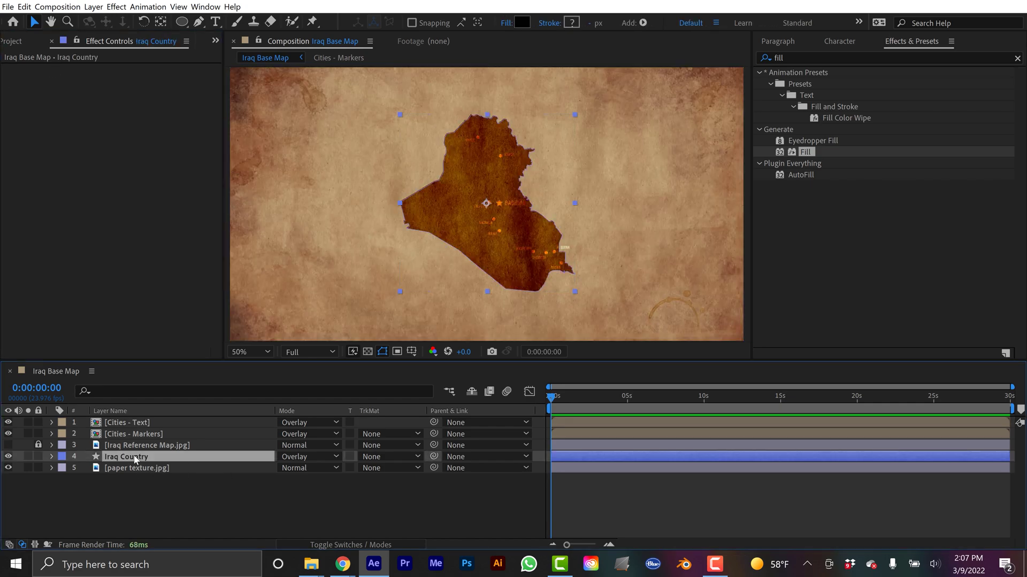
key("t")
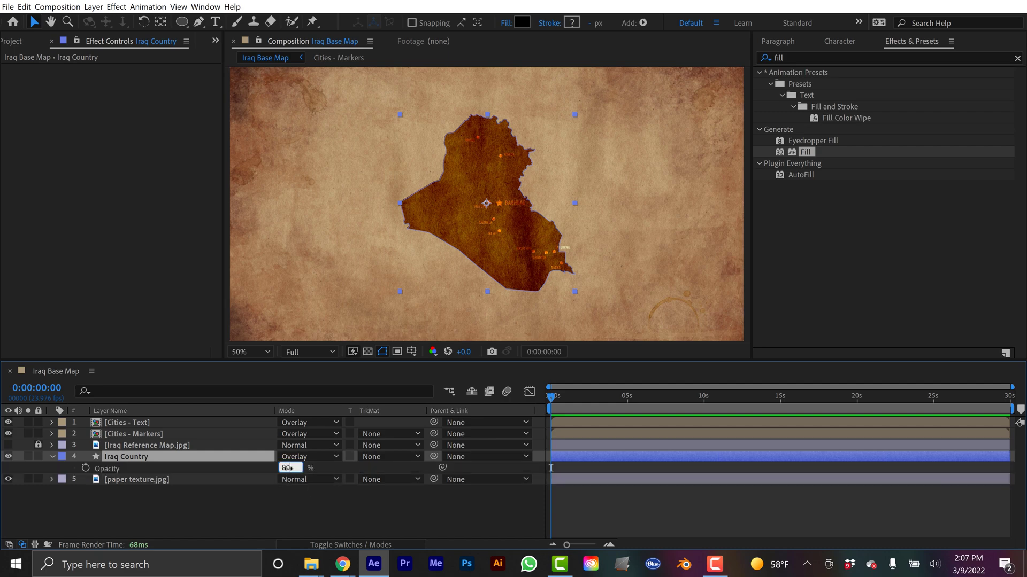
key("Return")
left_click(374, 490)
scroll(563, 211, "up", 2)
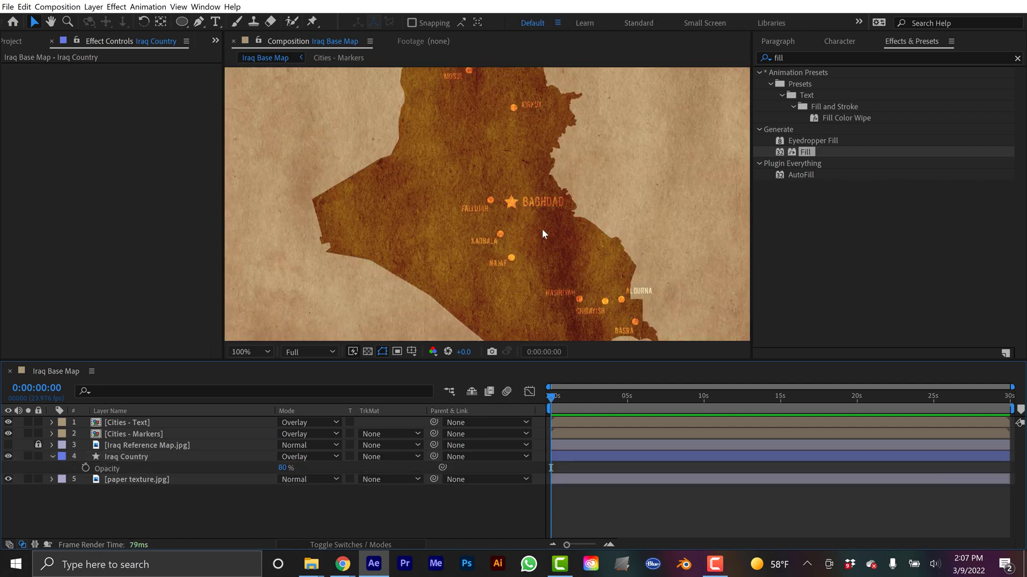
scroll(520, 175, "up", 1)
scroll(514, 151, "down", 1)
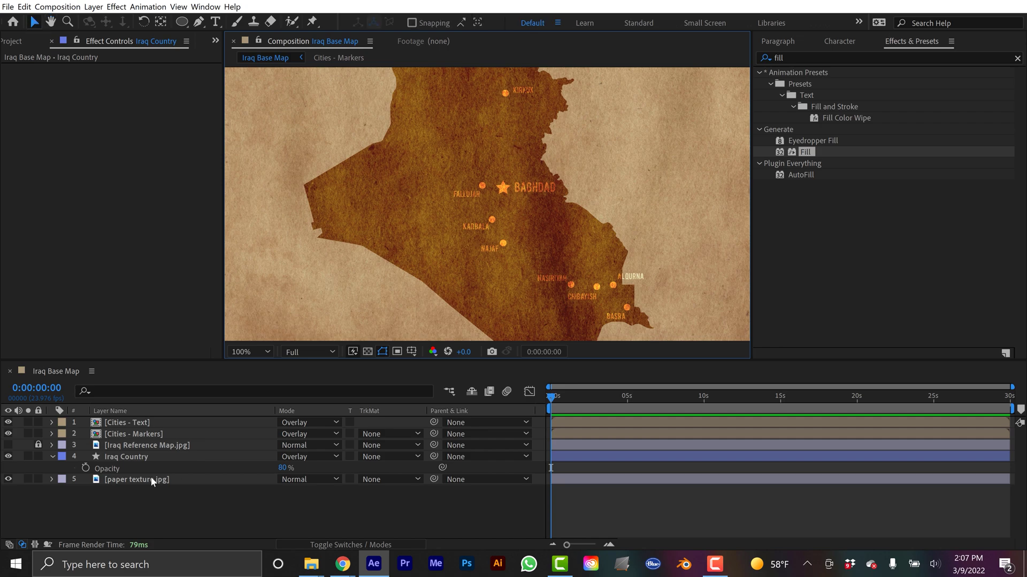
left_click(242, 459)
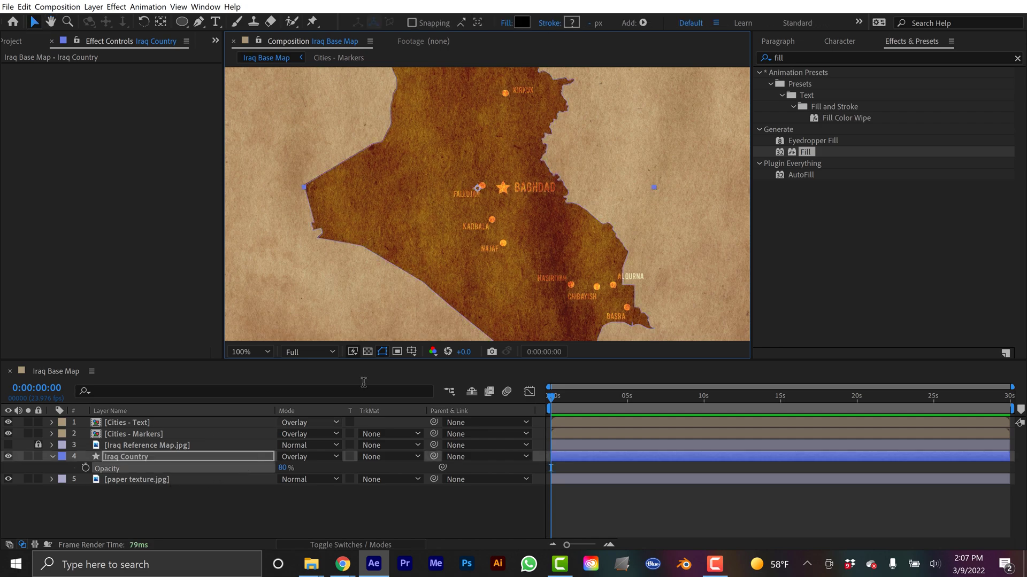
key("shift+/")
left_click(121, 511)
Add a left-aligned IRAQ text title at 528 px near the top-left.
key("ctrl+t")
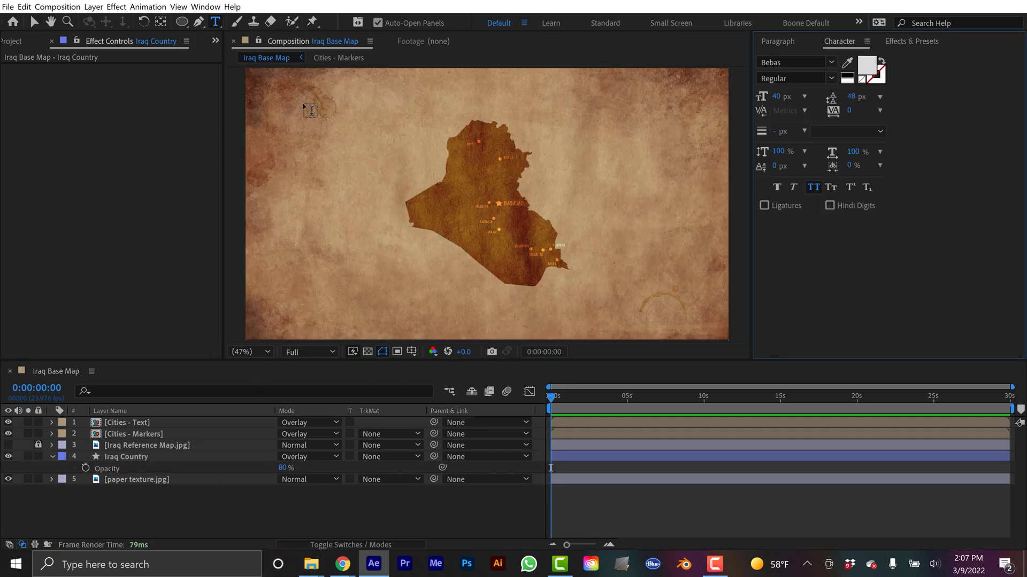
left_click(325, 116)
type("iraq")
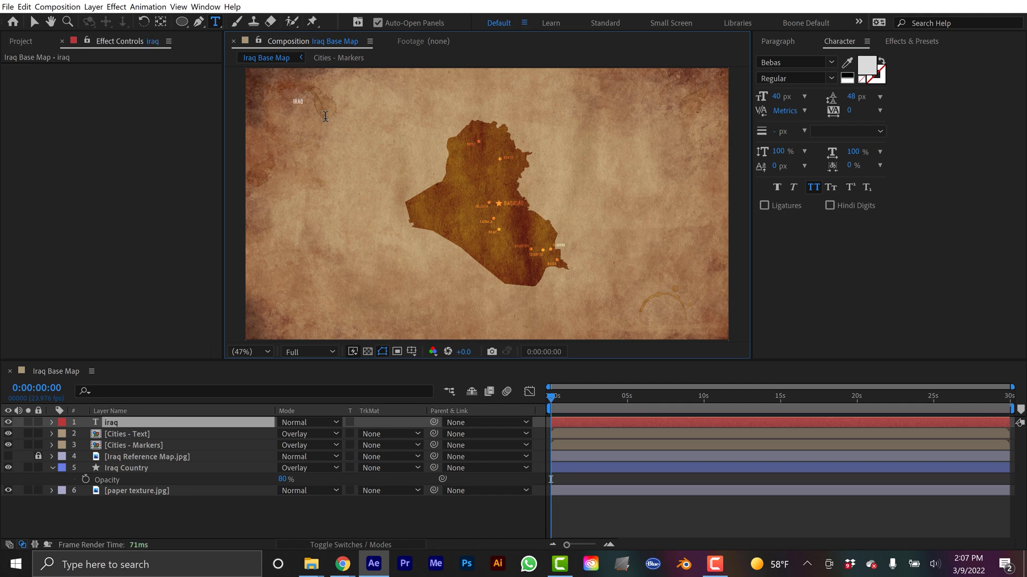
left_click_drag(781, 98, 813, 98)
key("ctrl+7")
left_click(768, 61)
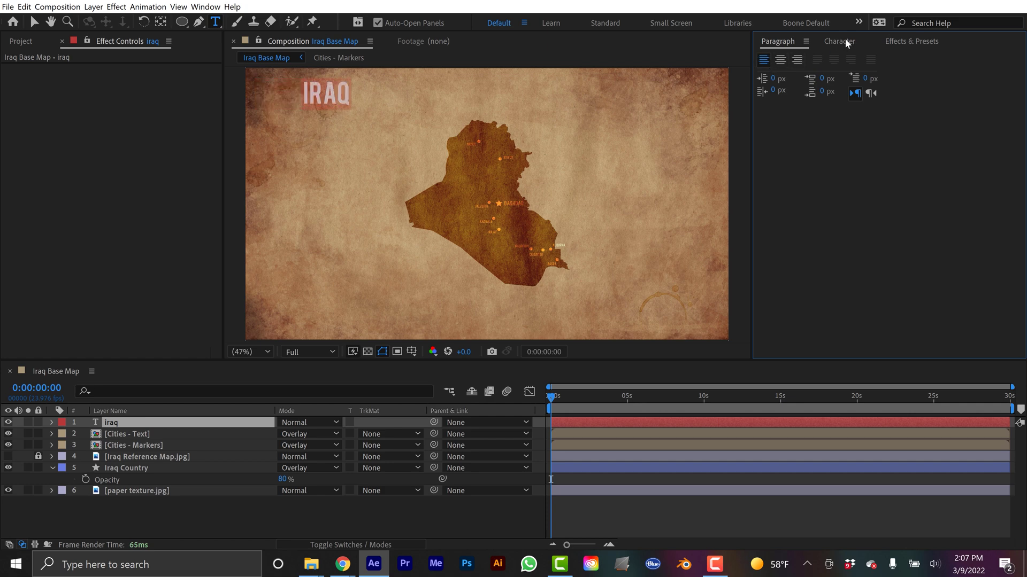
left_click(842, 41)
left_click_drag(790, 92, 845, 92)
key("v")
key("shift+Down")
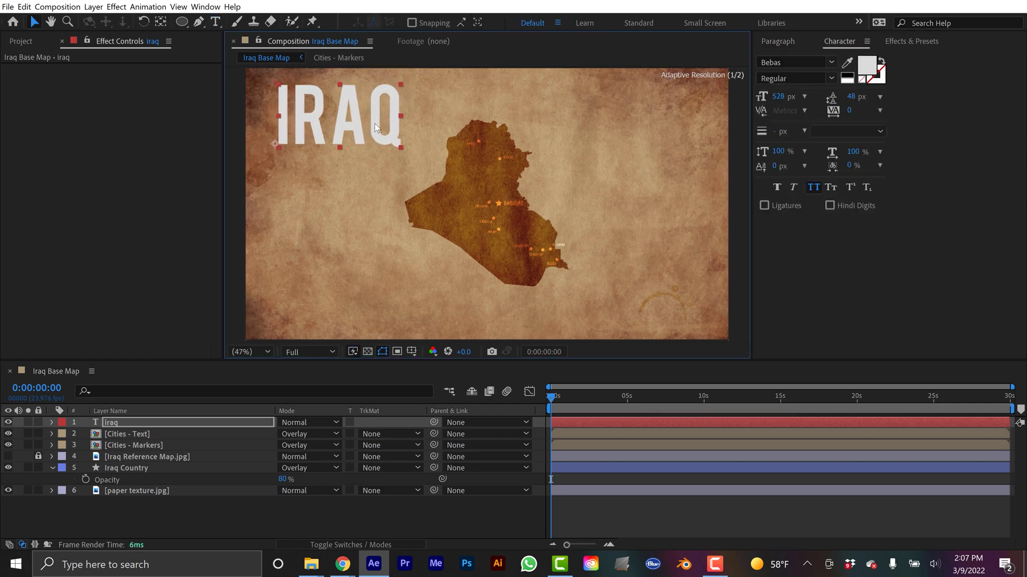
Shift the IRAQ title slightly and change its blend mode to Overlay.
left_click_drag(374, 123, 377, 122)
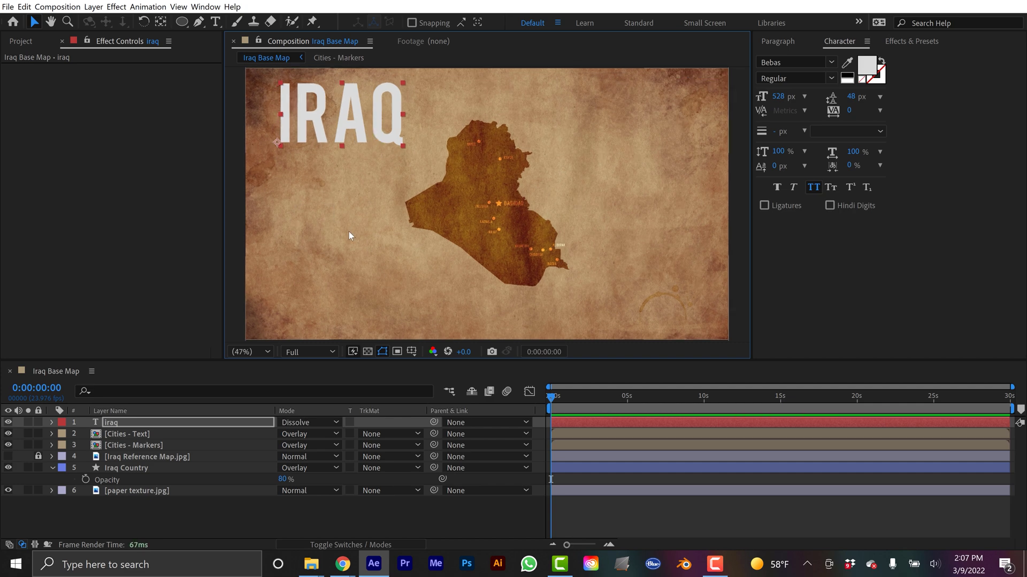
key("shift+equal")
key("shift+equal")
key("shift+equal")
key("shift+equal")
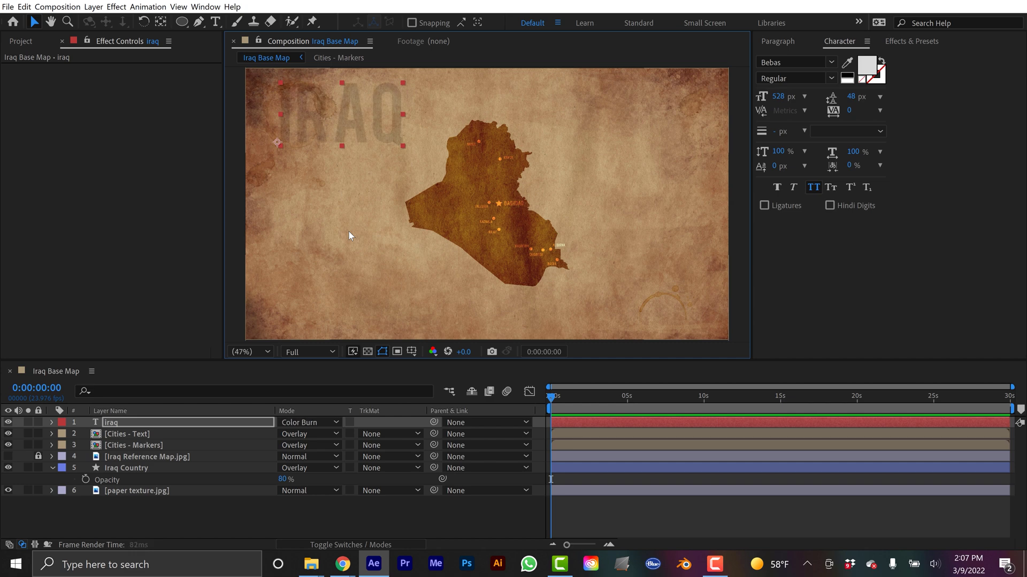
key("shift+equal")
key("shift+equal")
key("shift+equal")
key("shift+equal")
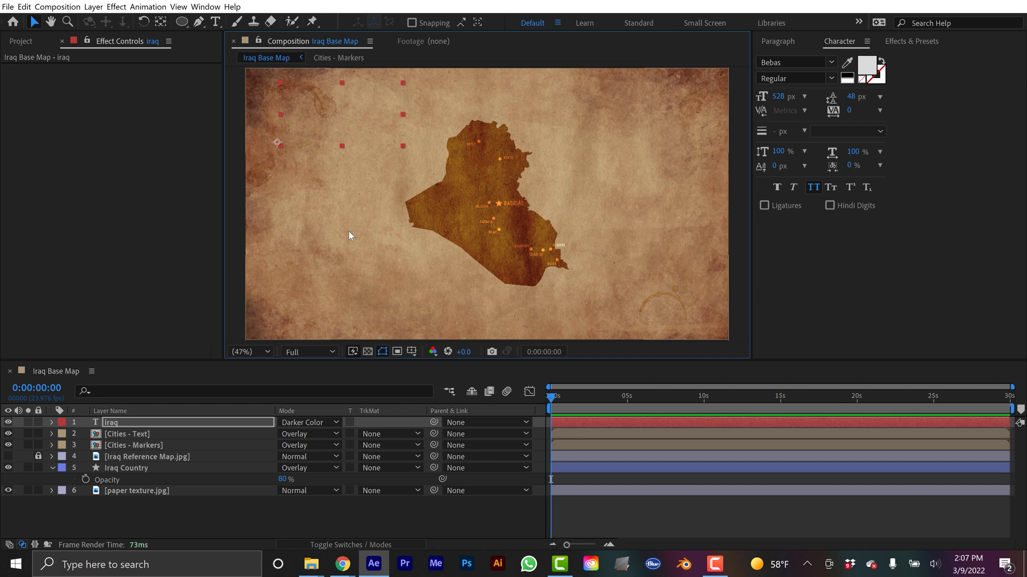
key("shift+equal")
key("shift+equal")
key("shift+equal")
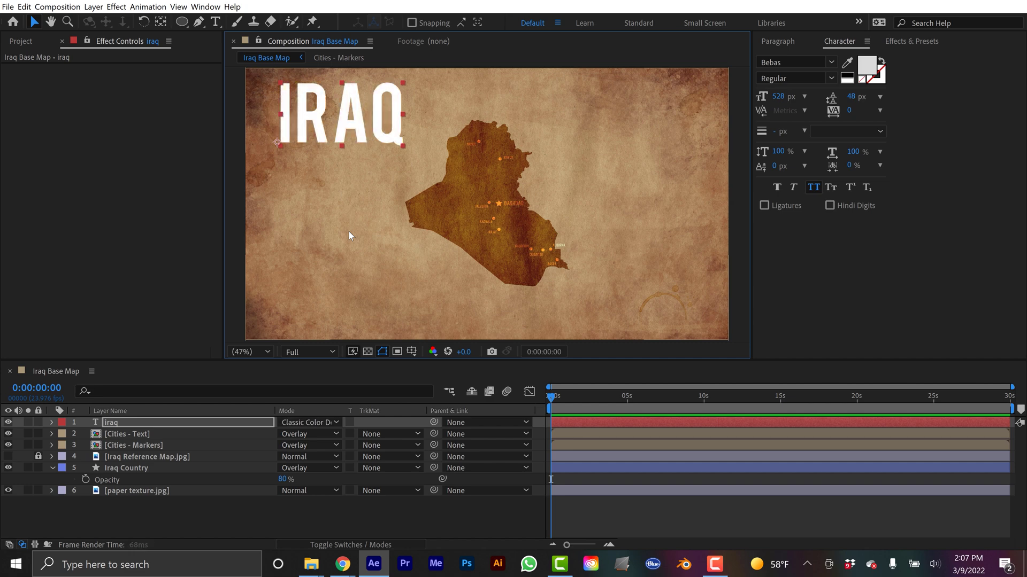
key("shift+equal")
key("shift+equal")
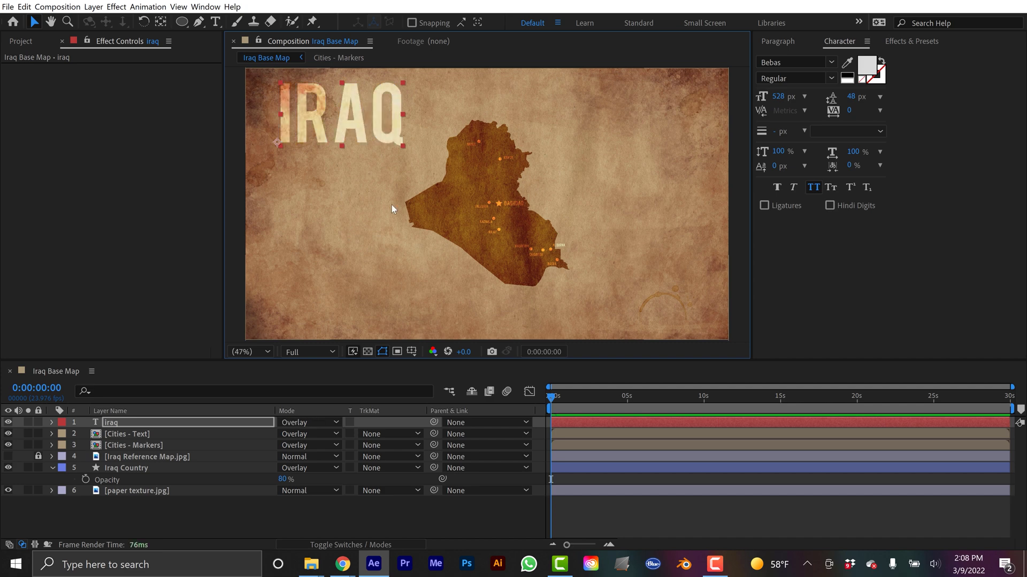
Nudge the IRAQ title up and left into the top-left corner.
key("shift+Left")
key("shift+Left")
key("shift+Left")
key("shift+Left")
key("shift+Left")
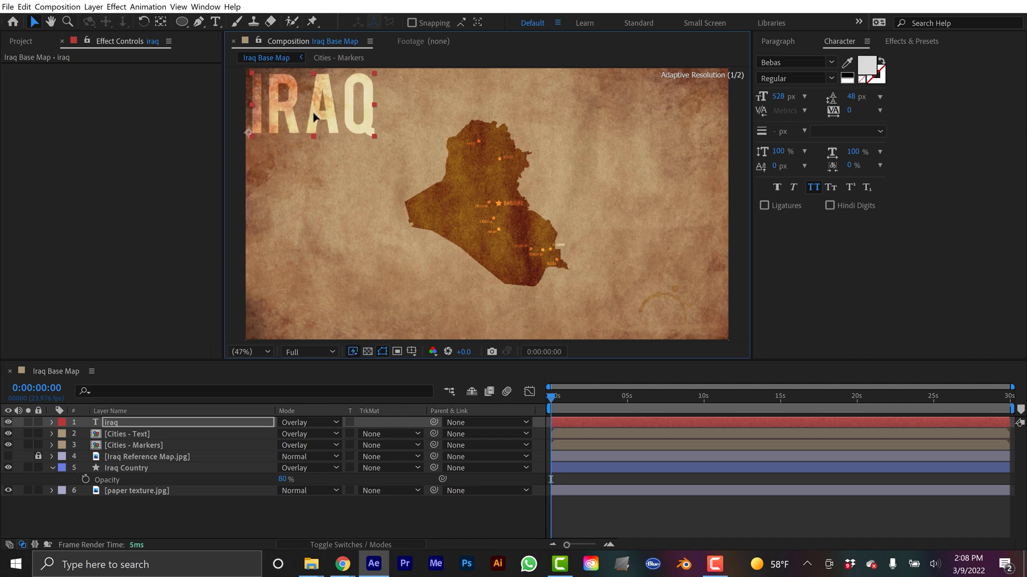
key("shift+Up")
key("shift+Up")
left_click_drag(330, 122, 332, 123)
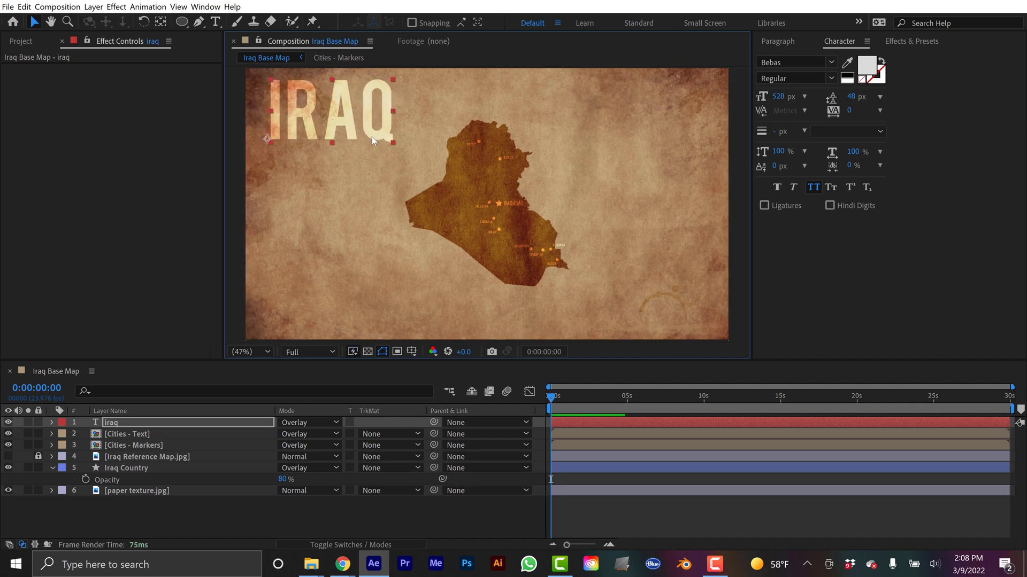
Place oil tank.png on the map with Overlay blending, west of Baghdad.
key("t")
left_click(20, 41)
left_click(78, 310)
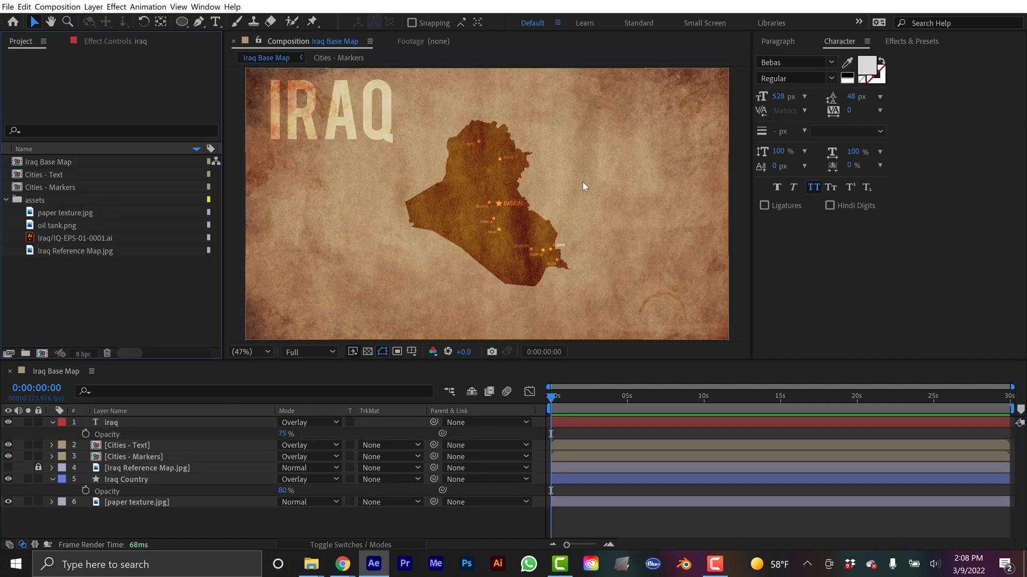
key("slash")
key("h")
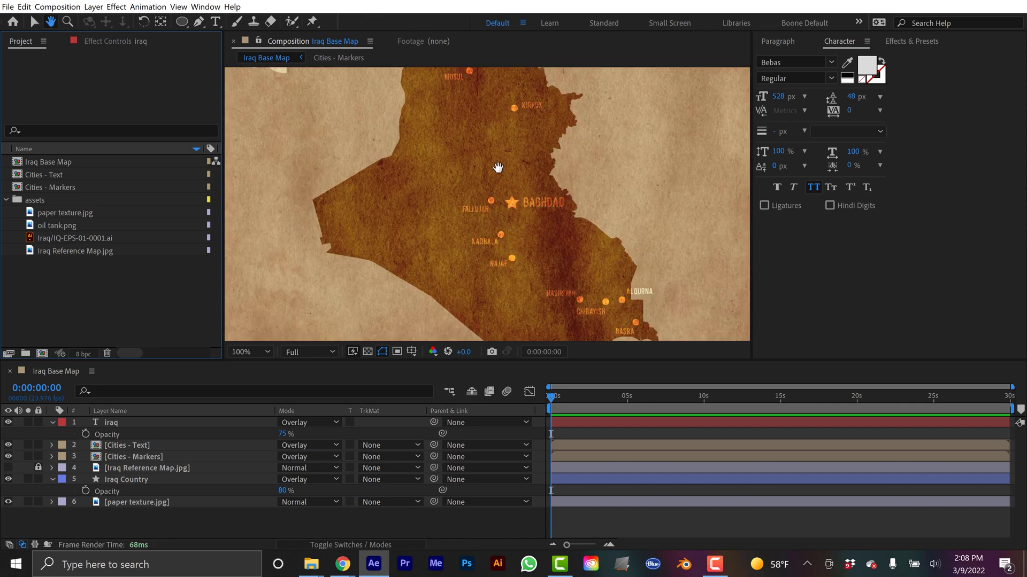
mouse_move(495, 167)
left_mouse_down()
mouse_move(486, 223)
mouse_move(494, 172)
left_mouse_up()
key("v")
left_click(73, 228)
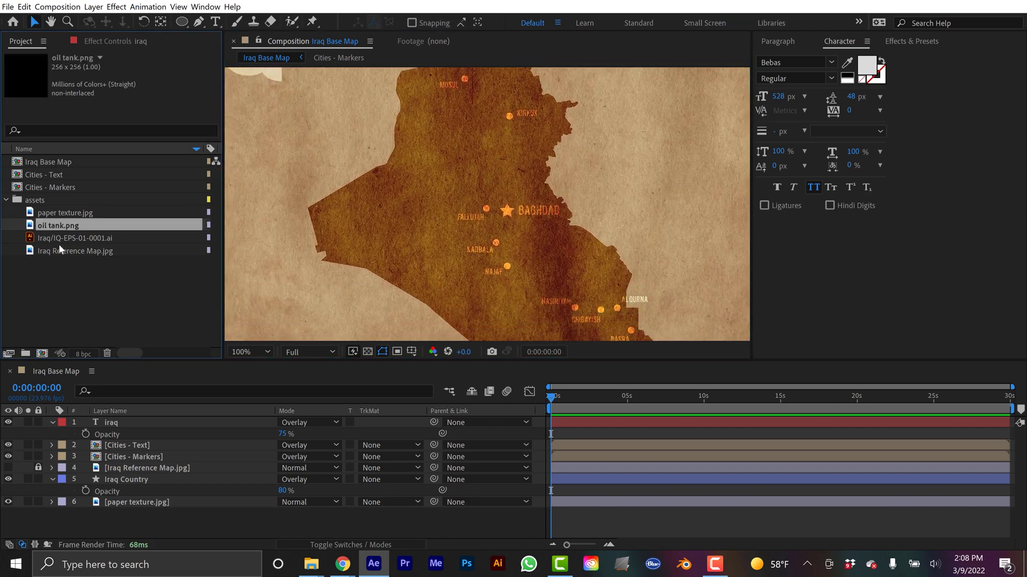
left_click_drag(408, 212, 440, 174)
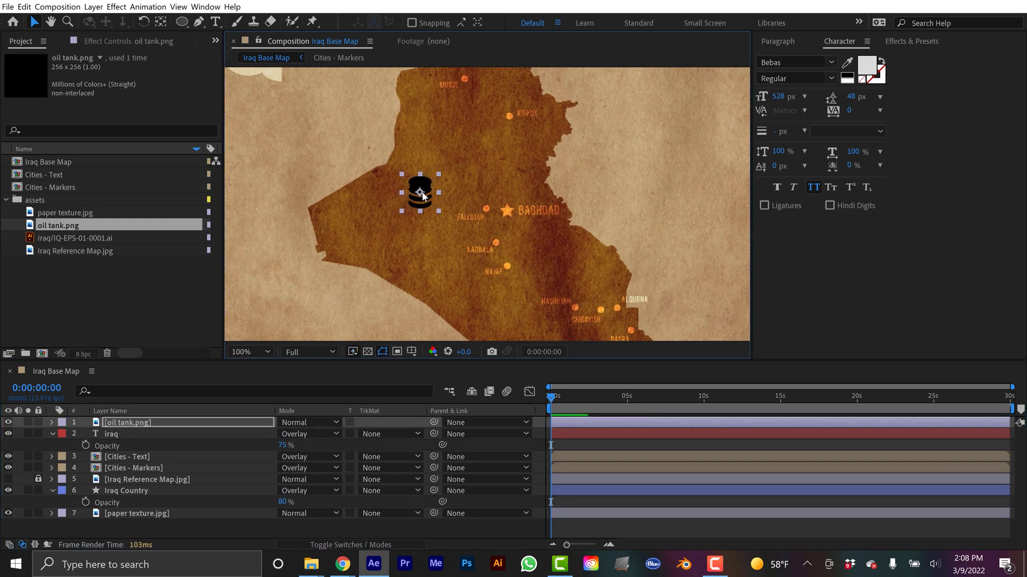
left_click(291, 422)
left_click(351, 297)
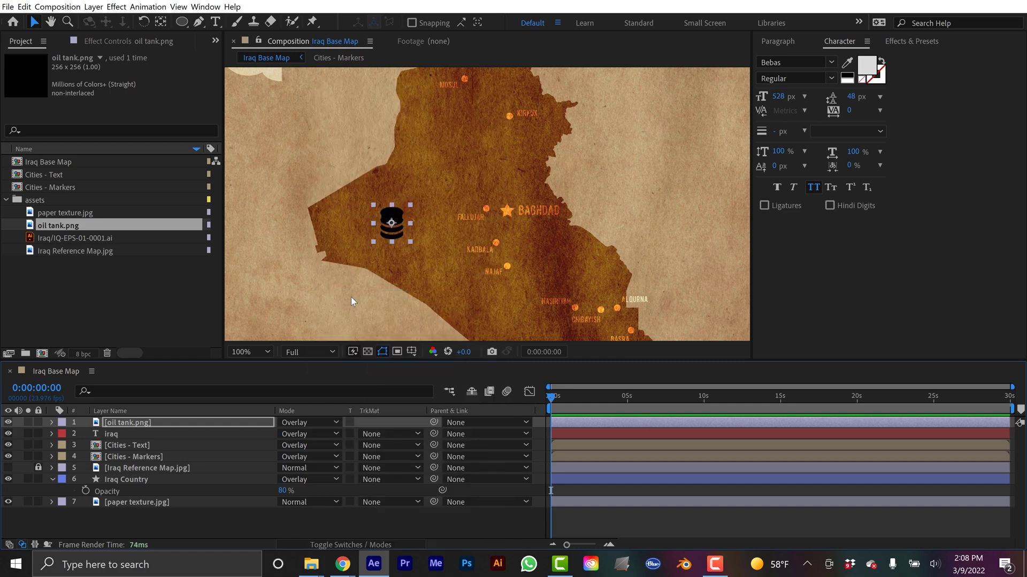
left_click_drag(392, 223, 381, 214)
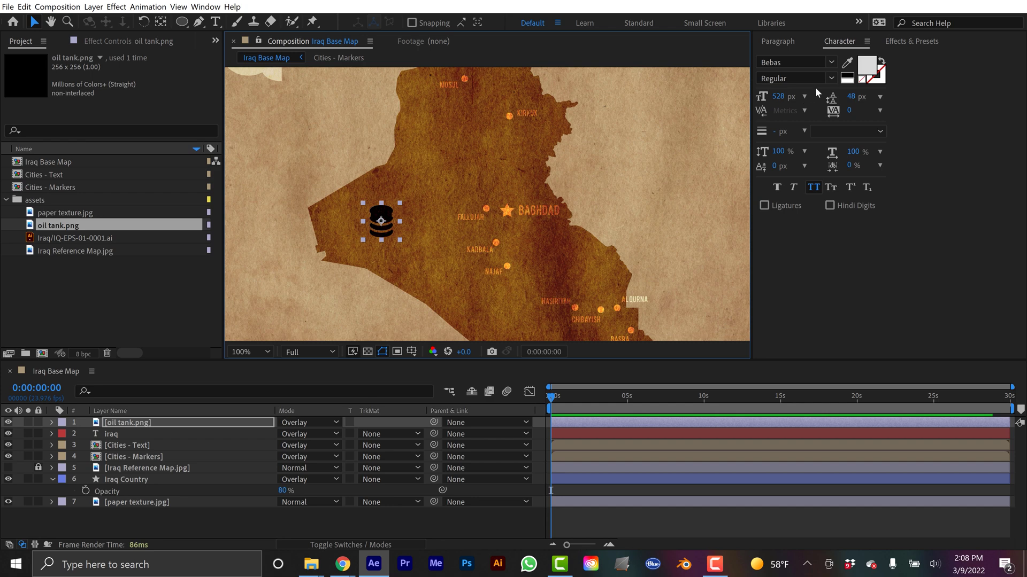
Give the oil tank a light grey DBDBDB Fill effect and duplicate it.
left_click(911, 42)
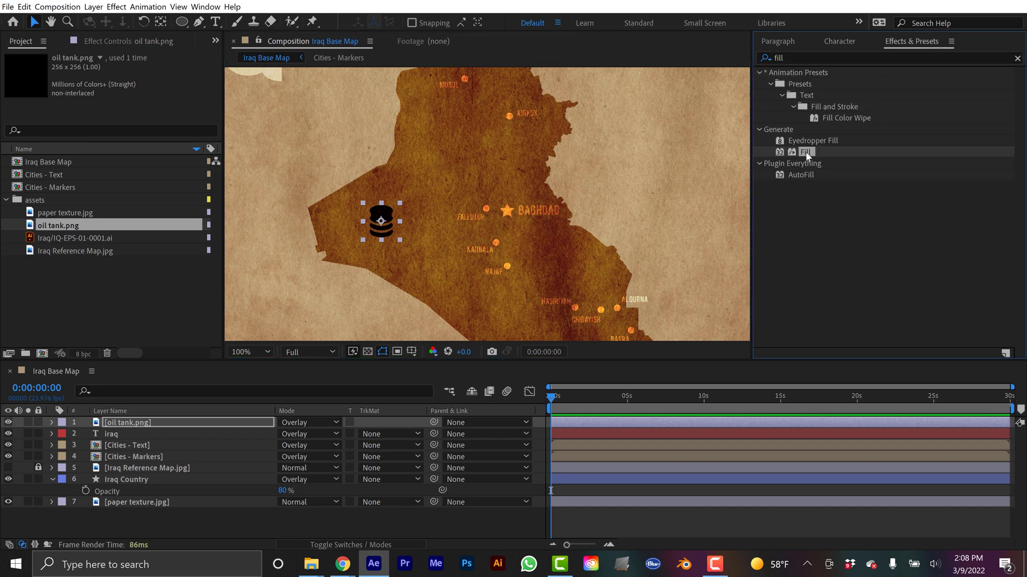
left_click_drag(805, 152, 145, 426)
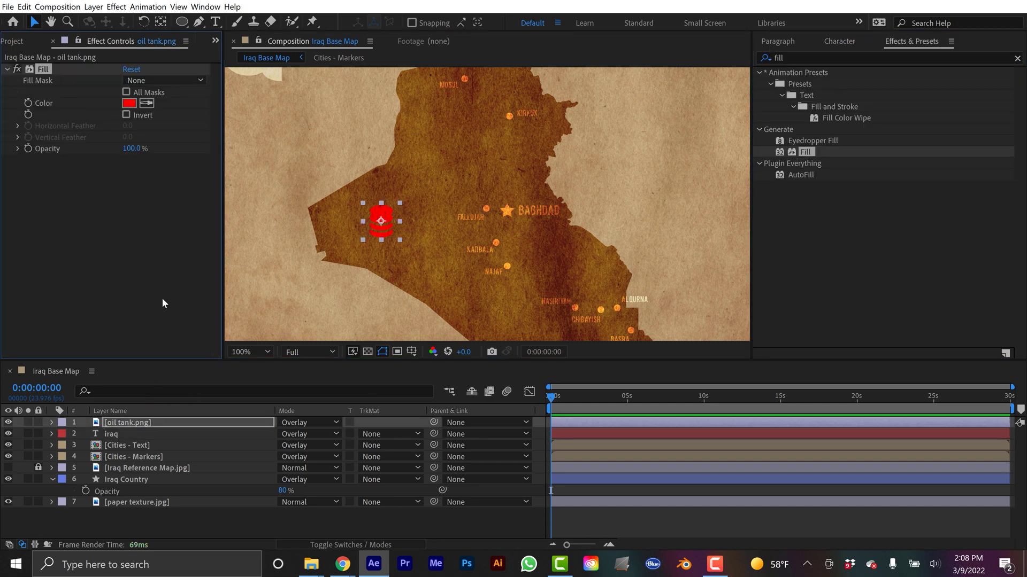
left_click(129, 103)
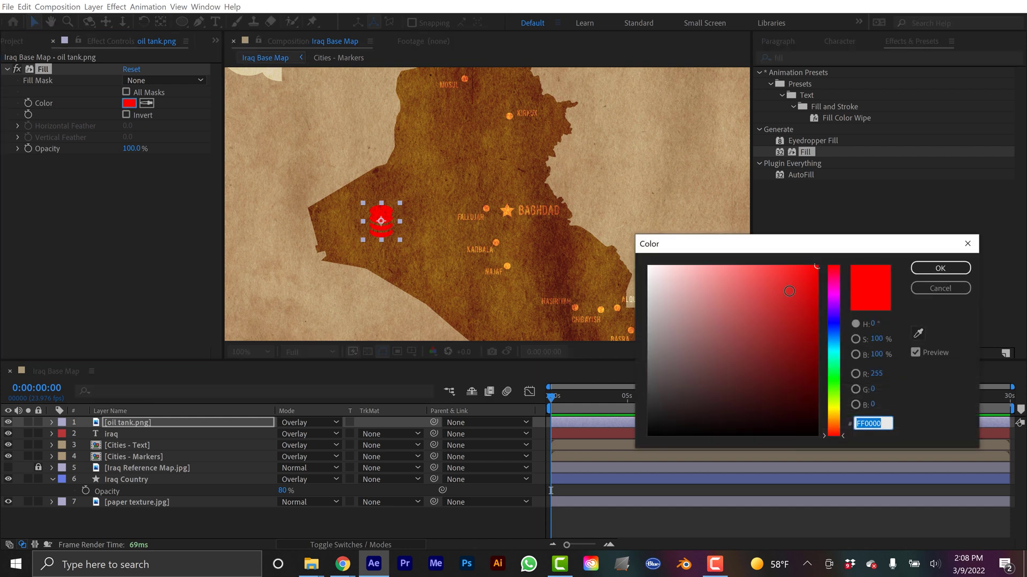
mouse_move(836, 312)
left_mouse_down()
mouse_move(836, 430)
mouse_move(835, 266)
left_mouse_up()
mouse_move(803, 273)
left_mouse_down()
mouse_move(644, 265)
mouse_move(612, 252)
mouse_move(608, 288)
left_mouse_up()
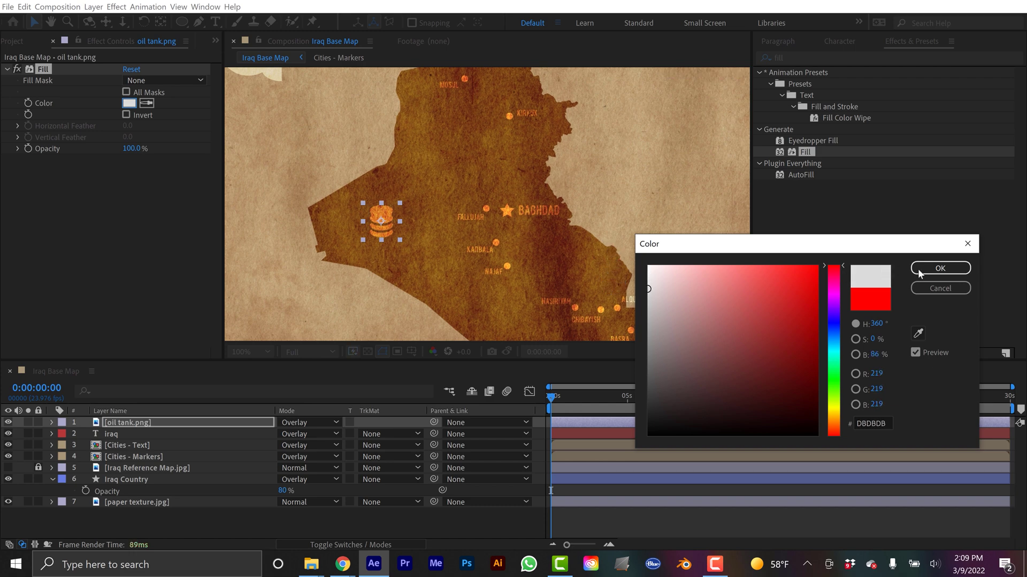
left_click(940, 268)
left_click(393, 222)
key("ctrl+d")
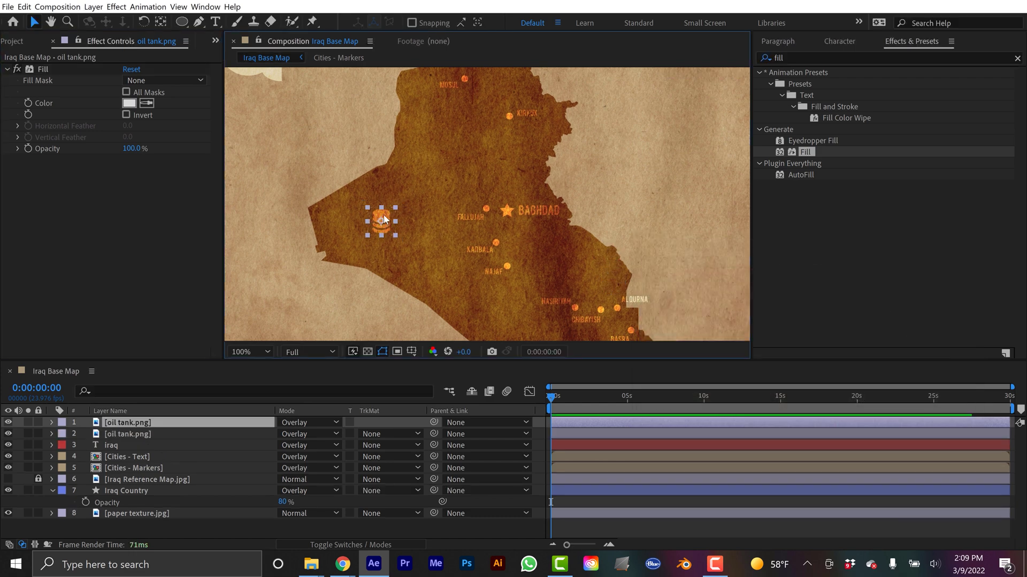
Move the oil tank copy northeast, duplicate it again, and collapse Iraq Country's properties.
left_click_drag(398, 205, 461, 141)
key("ctrl+d")
key("grave")
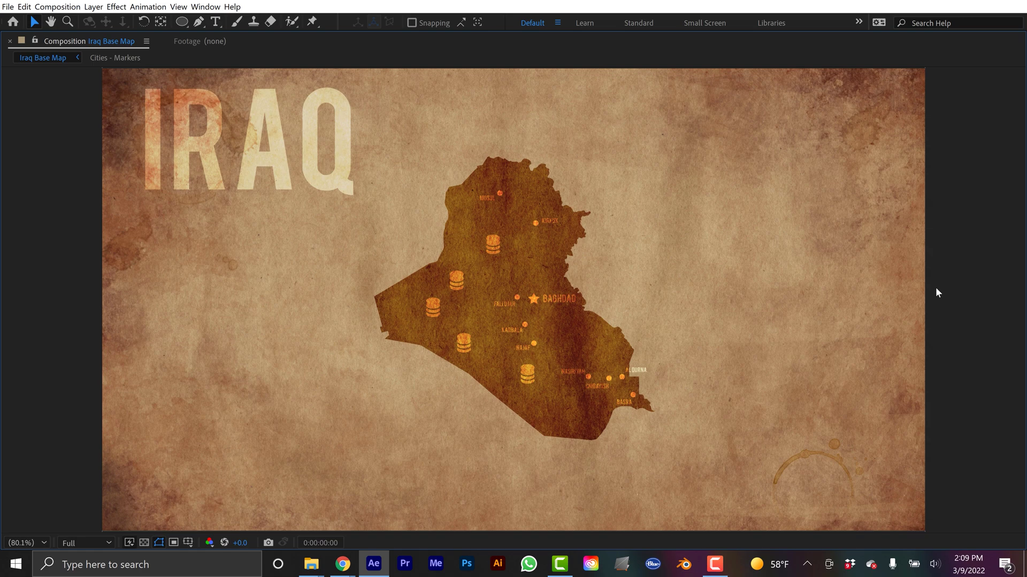
key("grave")
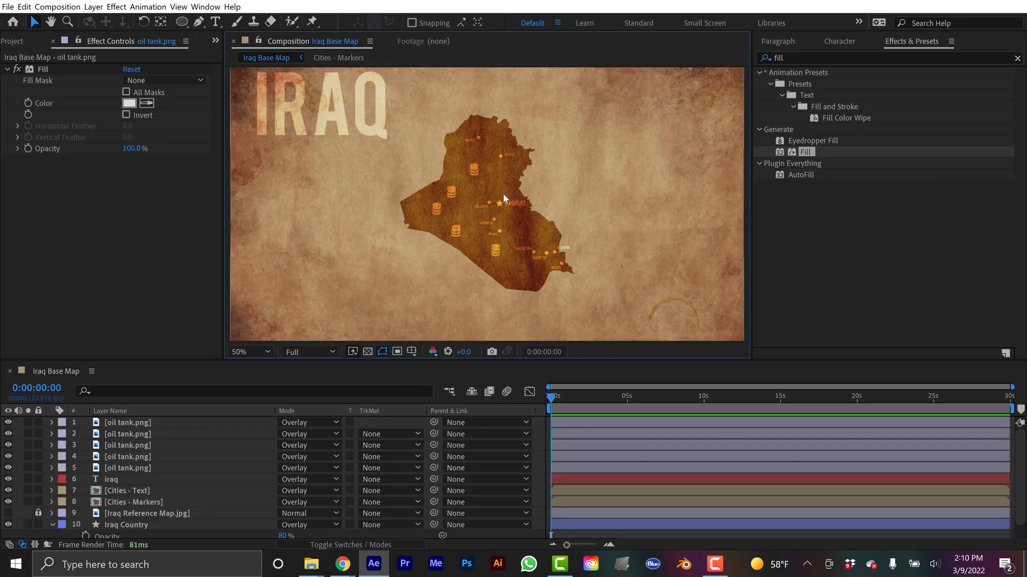
scroll(492, 211, "up", 3)
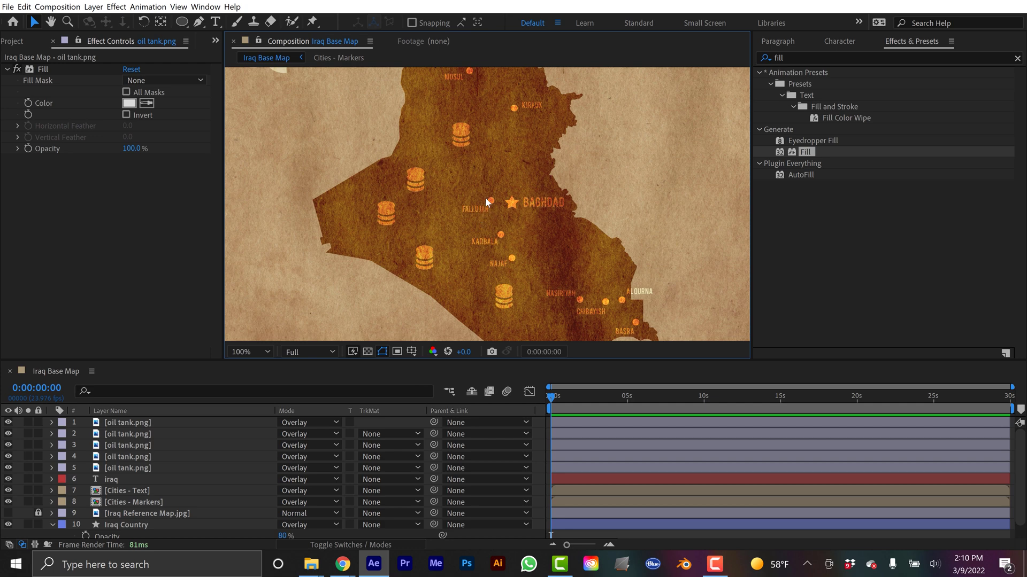
key("h")
left_click_drag(490, 156, 496, 202)
key("v")
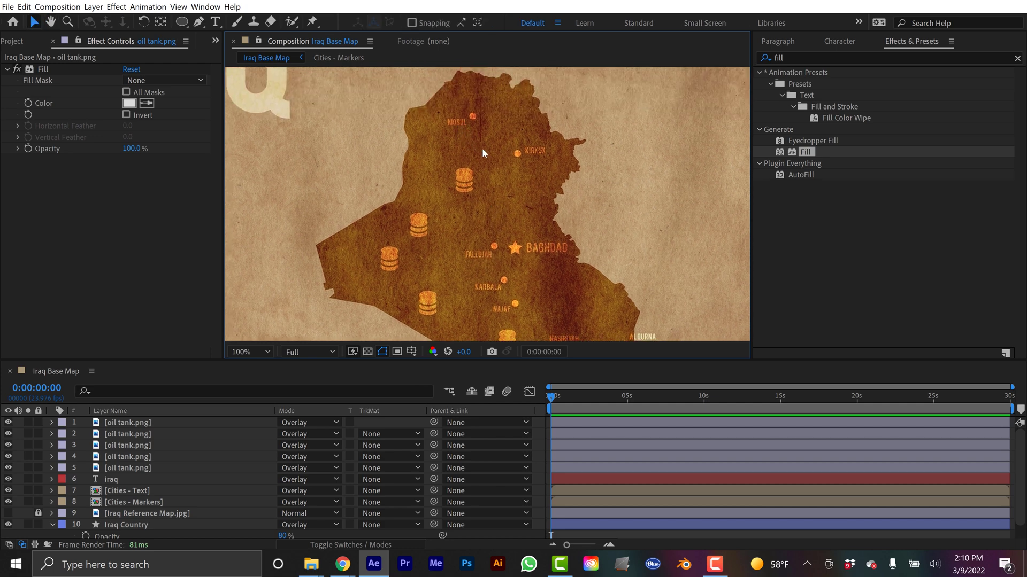
key("shift+slash")
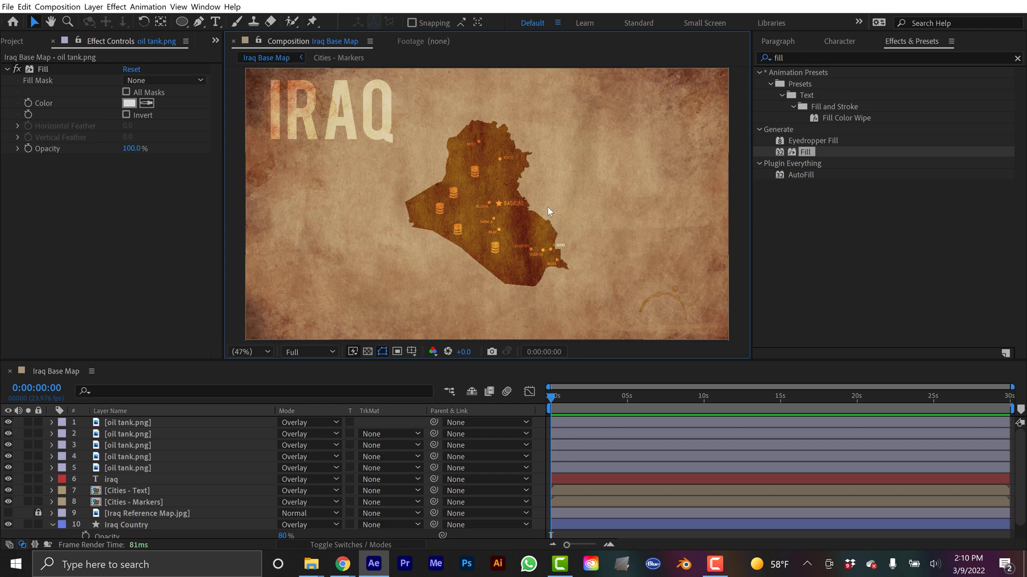
left_click(96, 427)
scroll(133, 485, "down", 1)
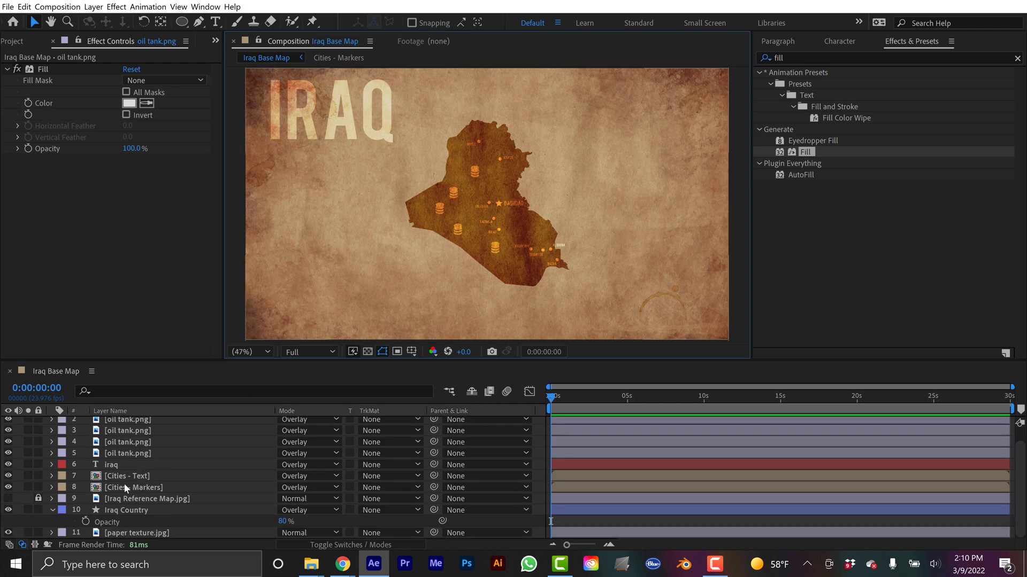
left_click(54, 509)
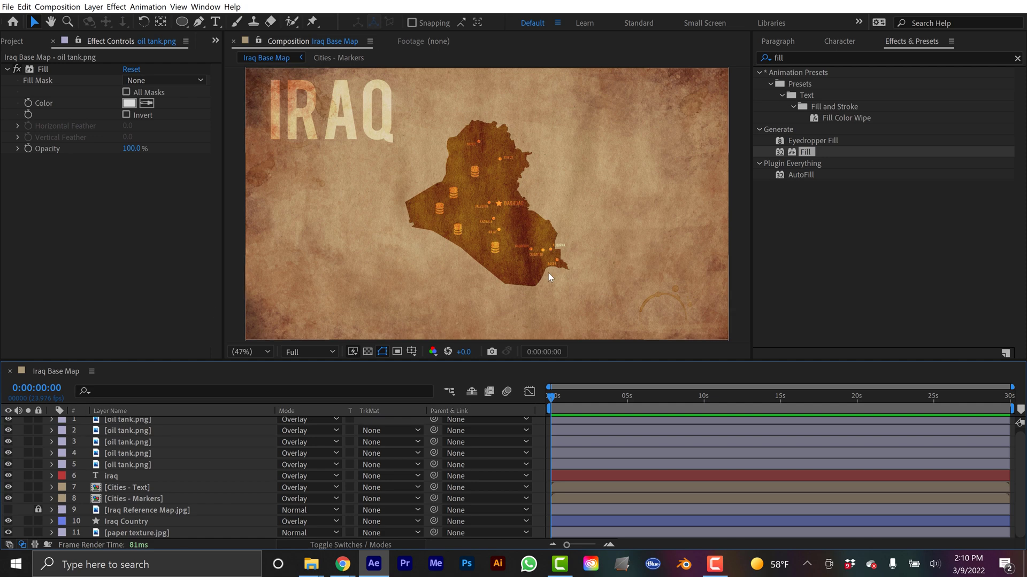
Scale the paper texture.jpg layer up so it extends past the frame edges.
left_click(544, 226)
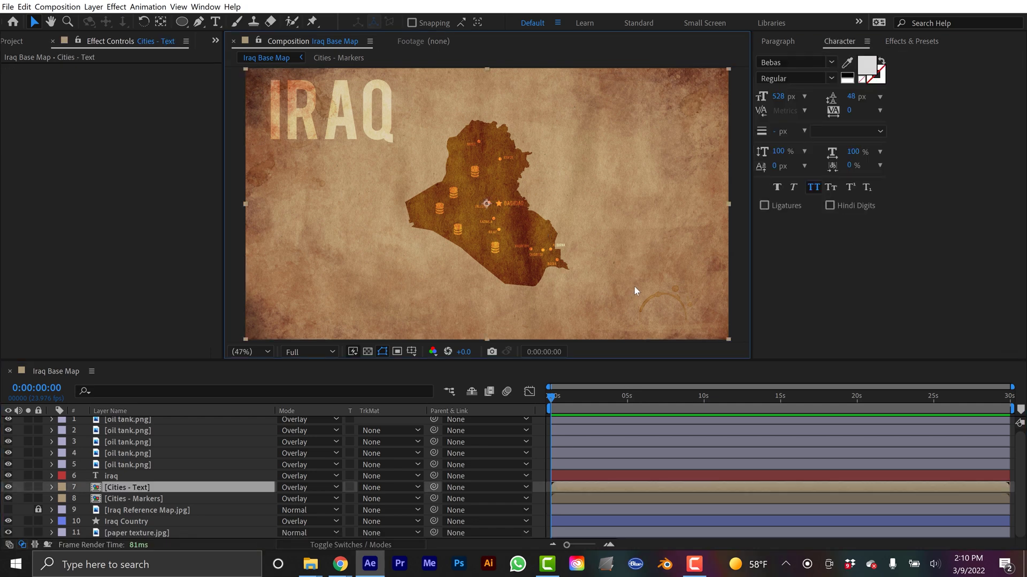
key("comma")
key("comma")
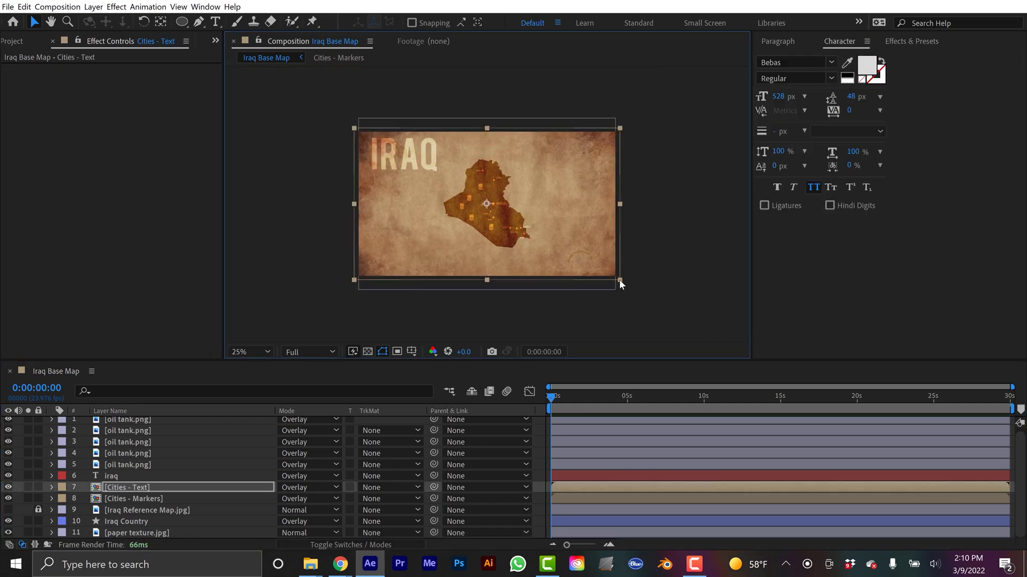
left_click(615, 291)
left_click_drag(615, 291, 642, 309)
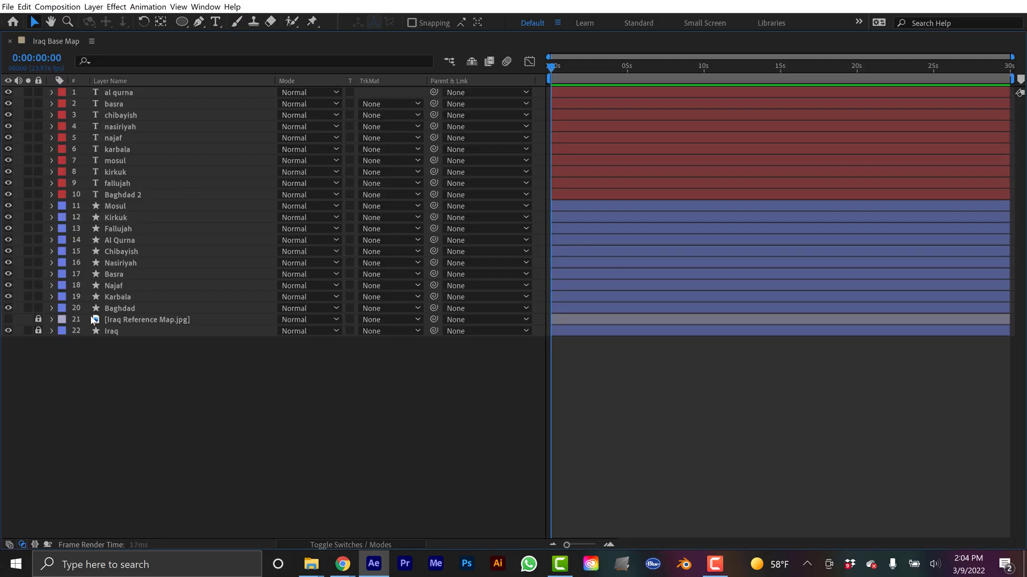
Select the ten city-name text layers (layers 1–10) in the timeline.
left_click(143, 199, "shift")
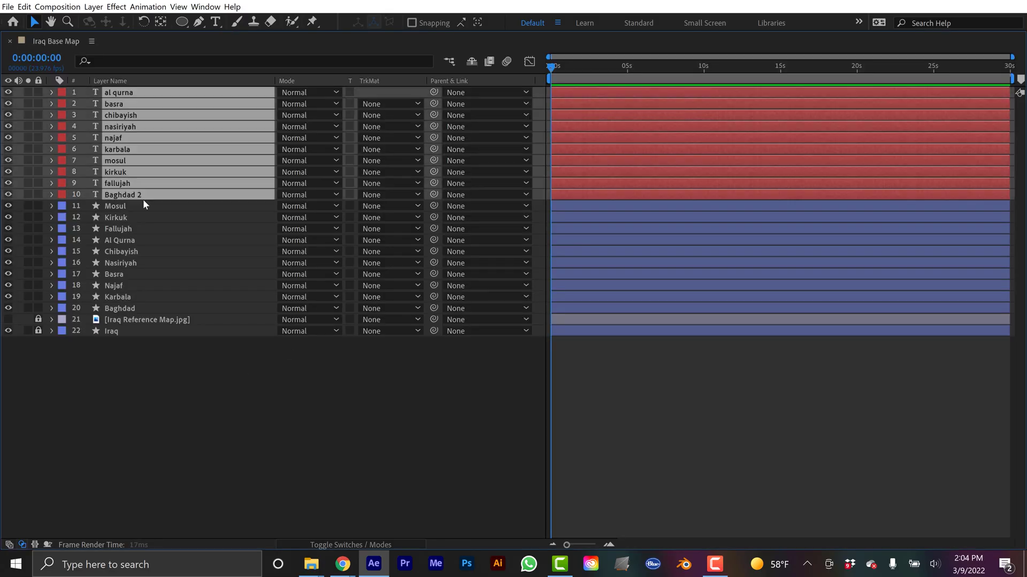